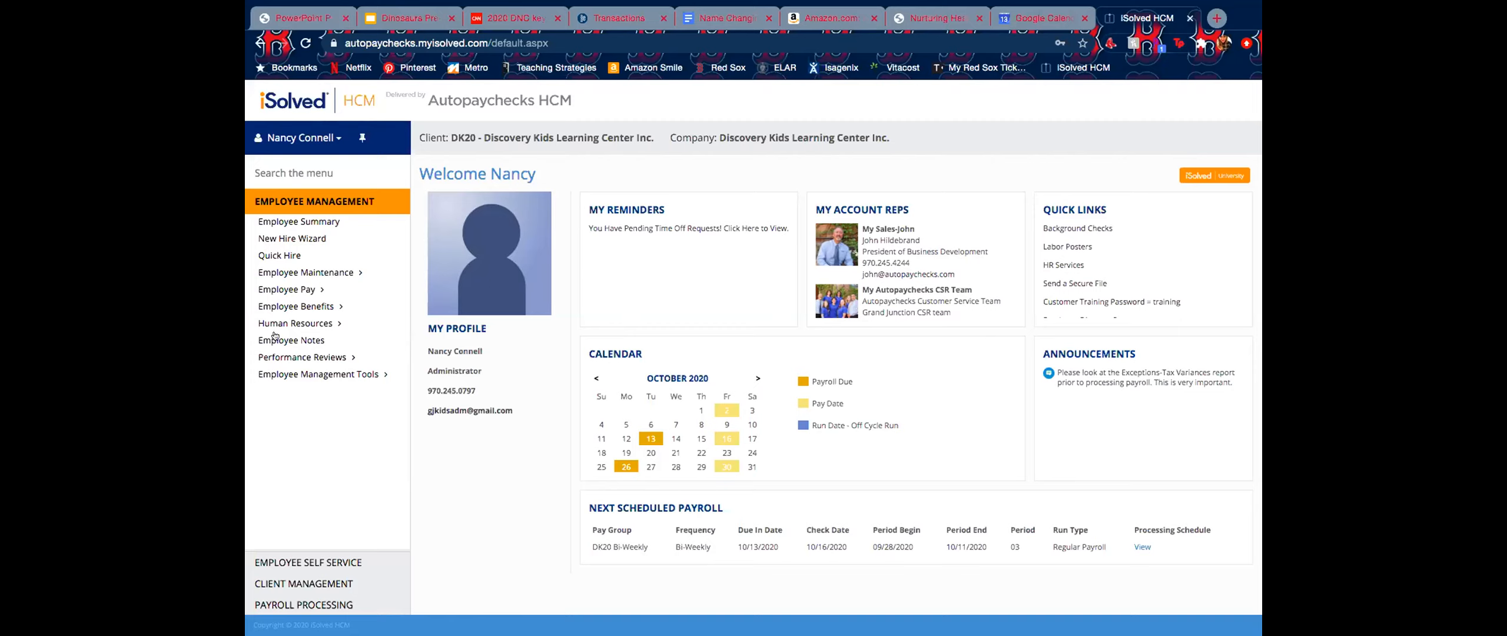
# Step: Open the payroll Time Entry Grid for the 9/28/2020 - 10/11/2020 pay period
pyautogui.click(326, 602)
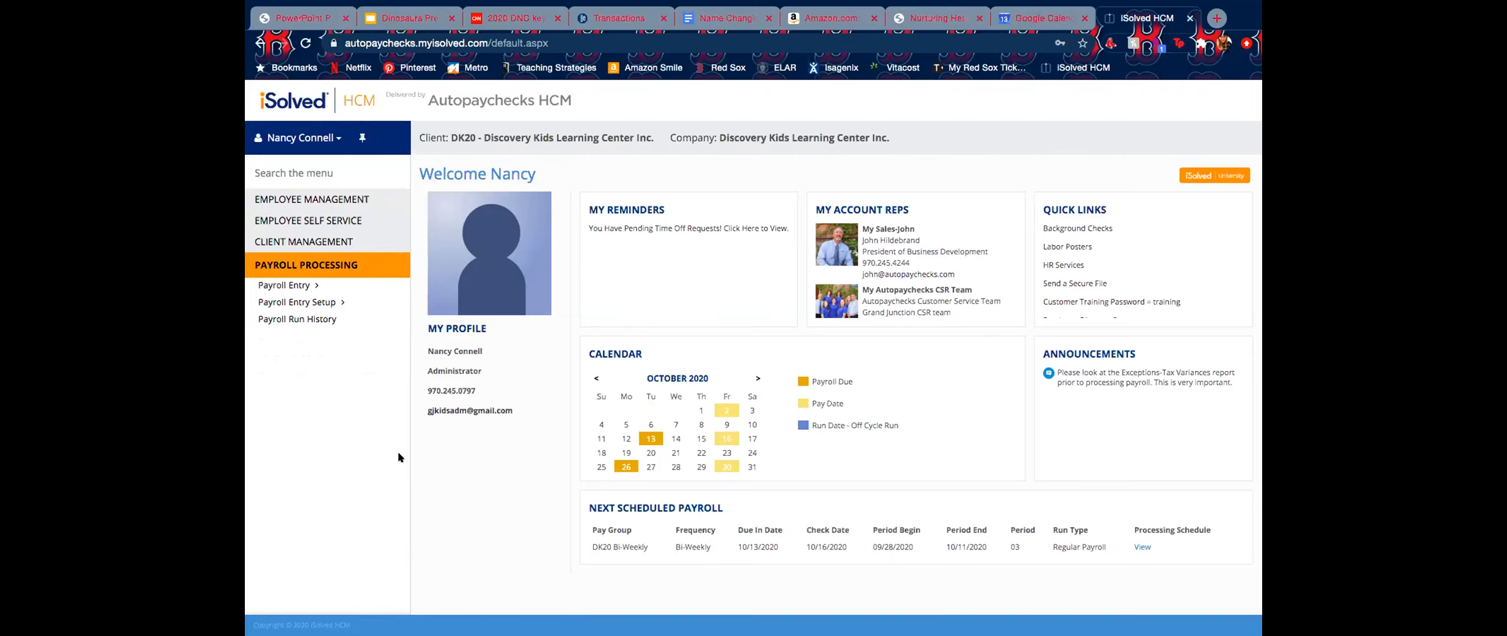
pyautogui.click(312, 284)
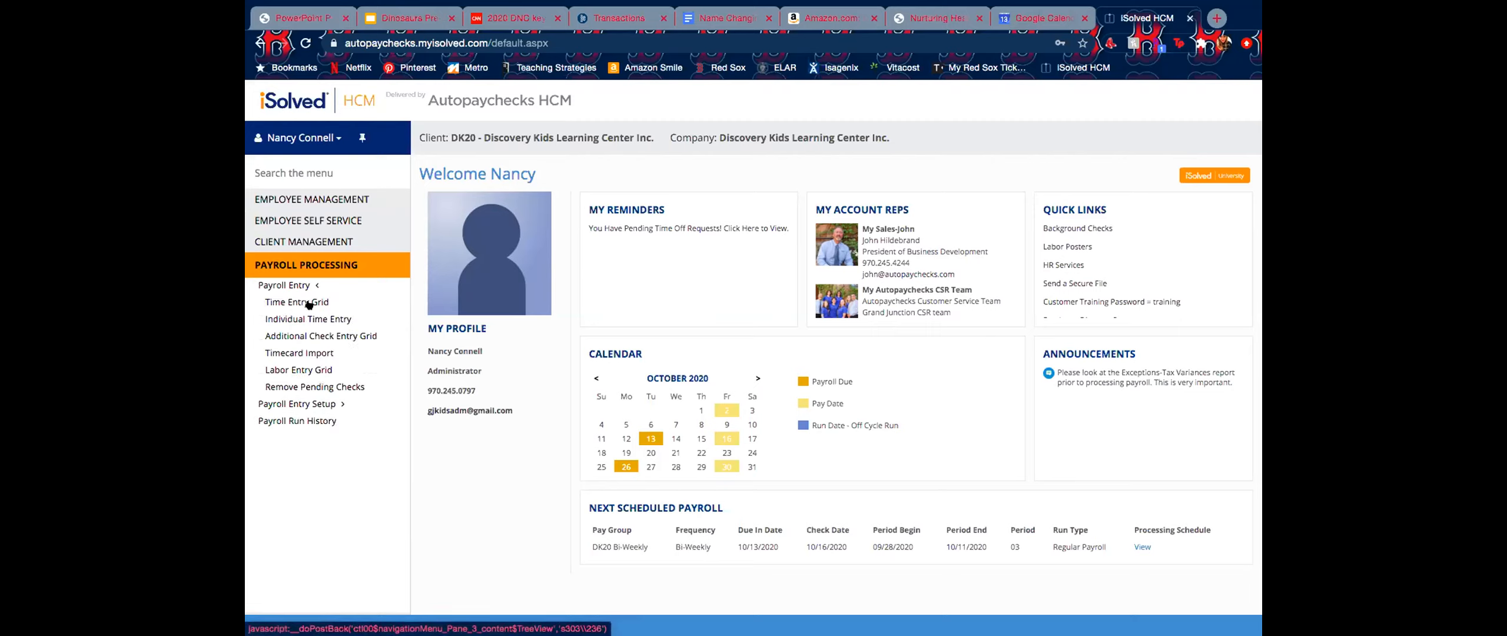
pyautogui.click(309, 302)
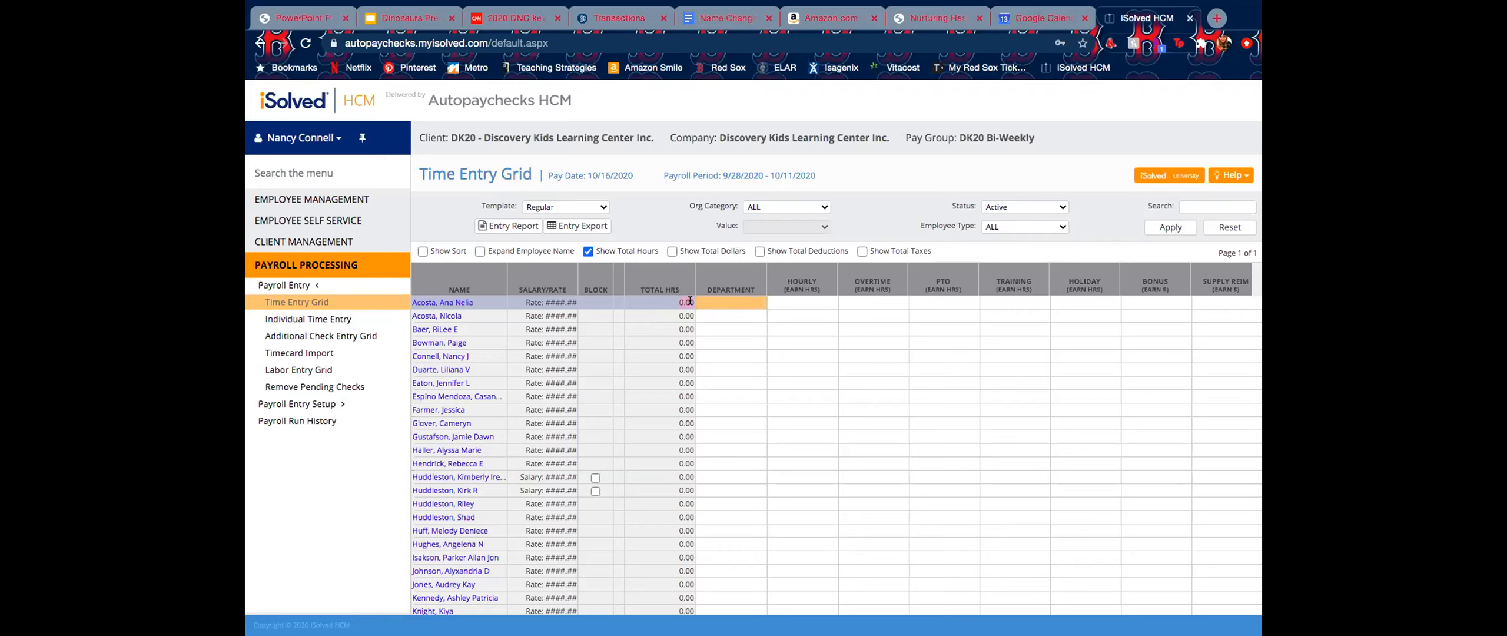
pyautogui.moveTo(690, 300); pyautogui.dragTo(693, 301)
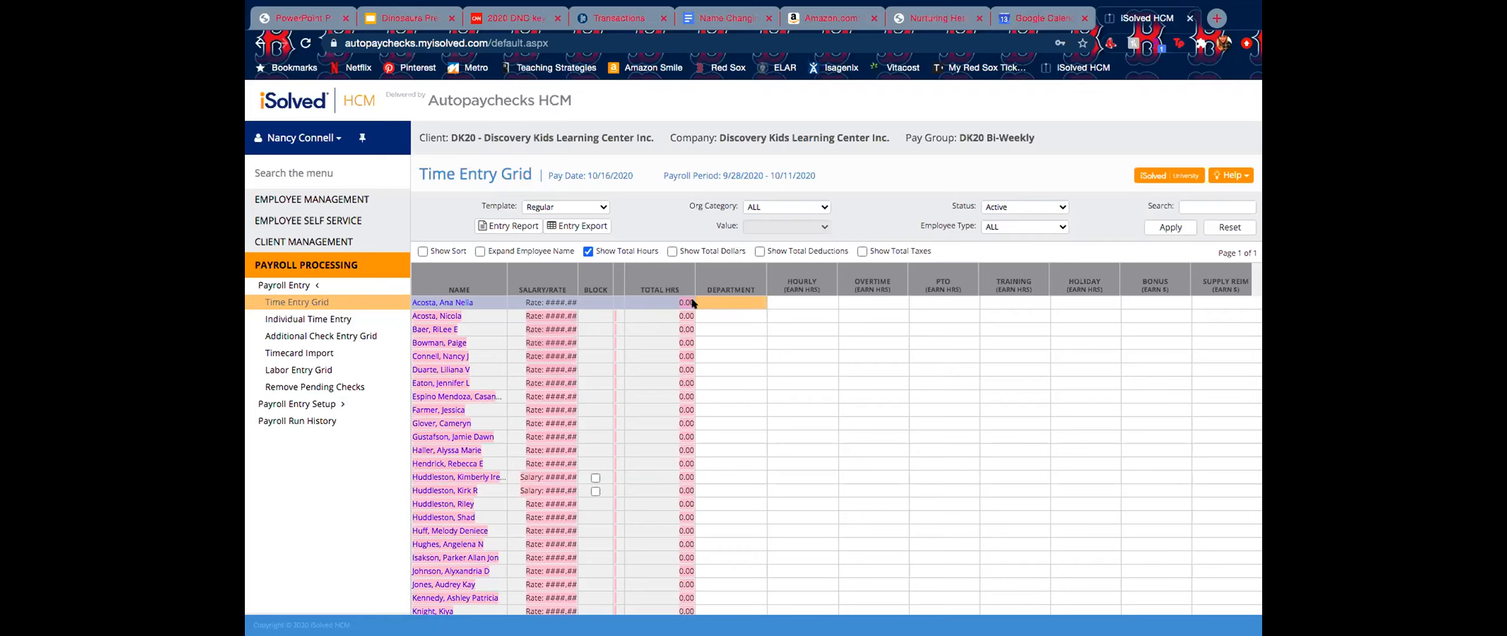
pyautogui.click(784, 412)
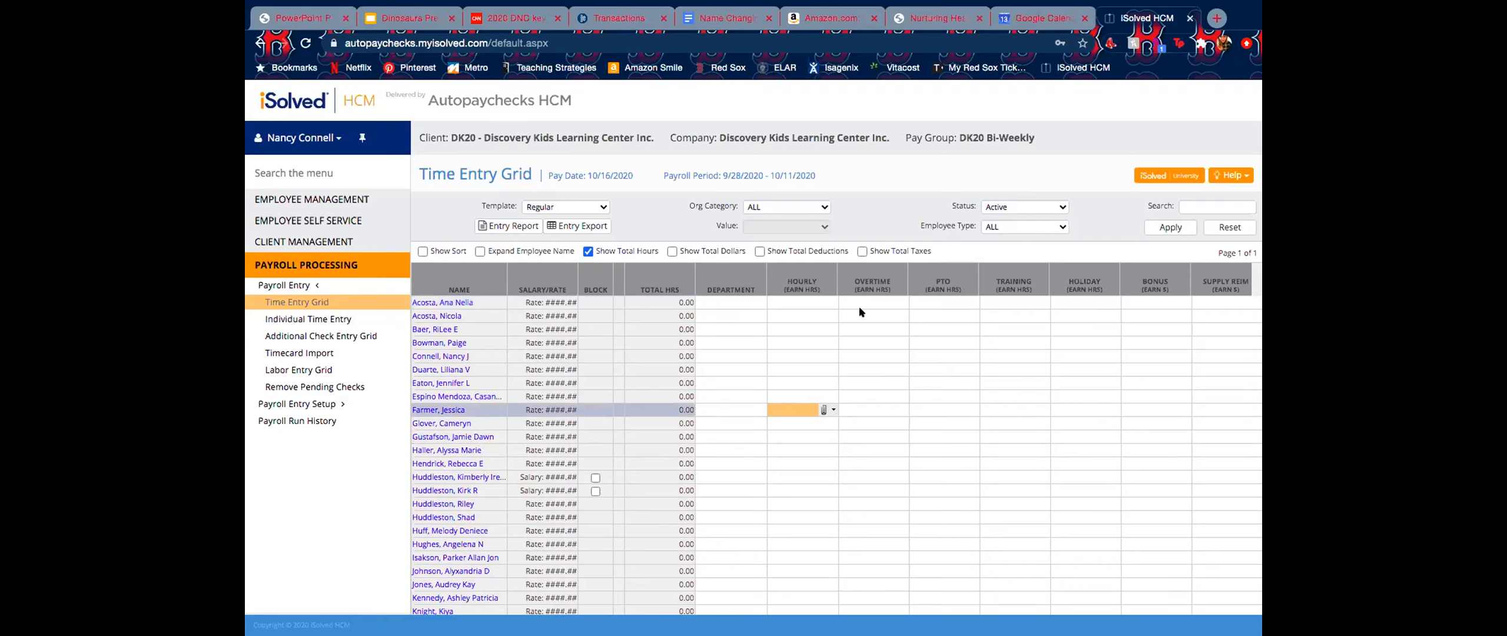
pyautogui.click(811, 302)
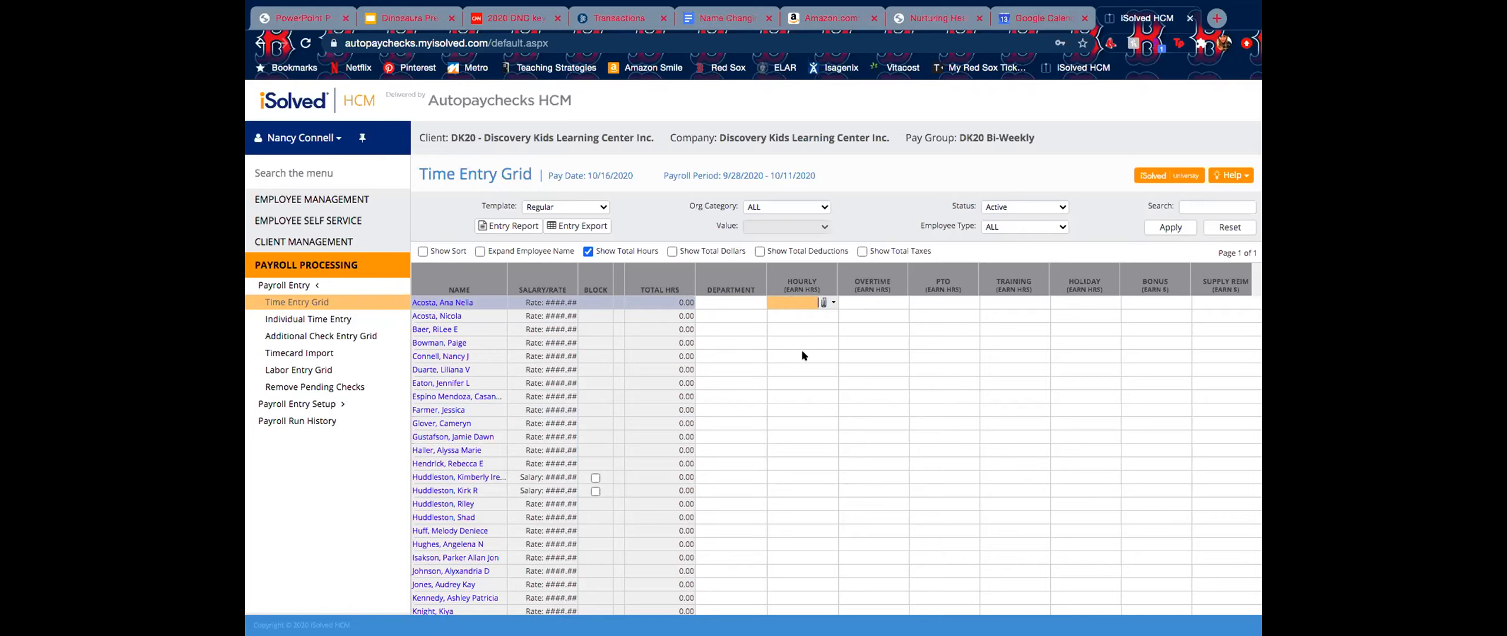
# Step: Enter Hourly hours of 47.35, 27.47 and 70.18 for the third, fourth and fifth employees in the grid
pyautogui.click(813, 327)
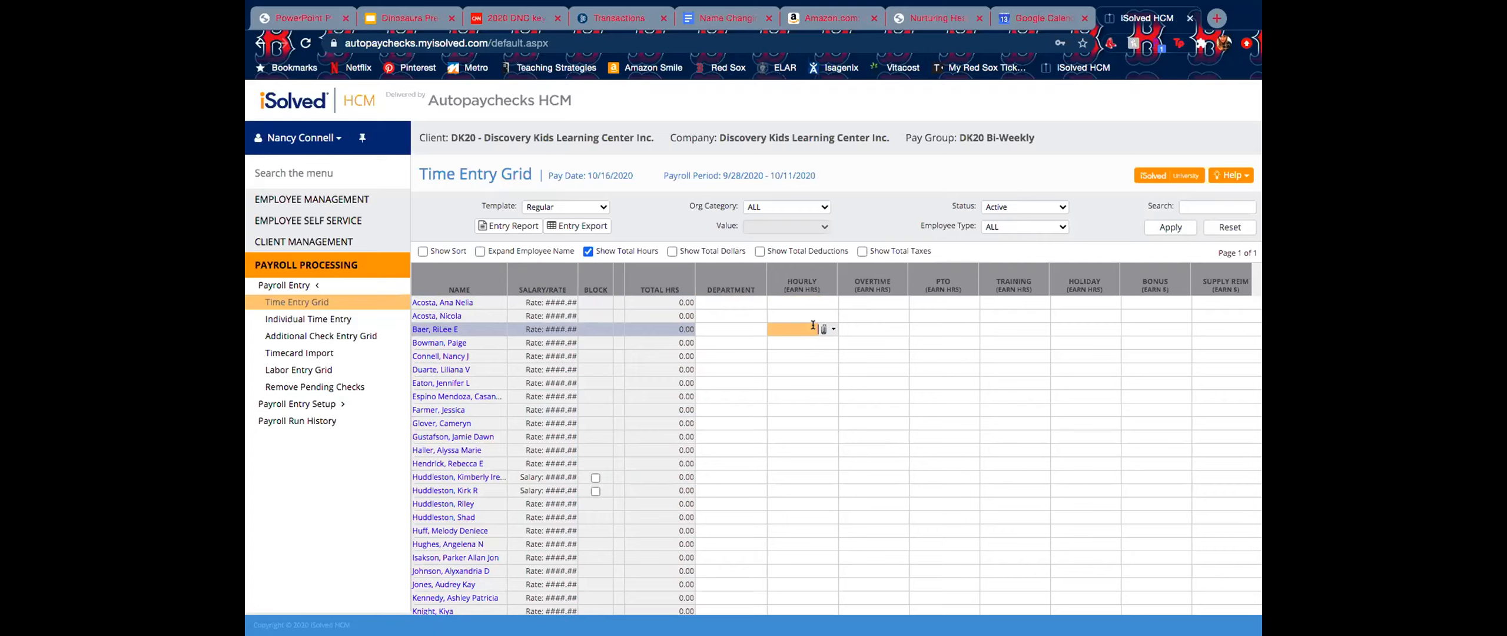
pyautogui.write('47.35')
pyautogui.press('Tab')
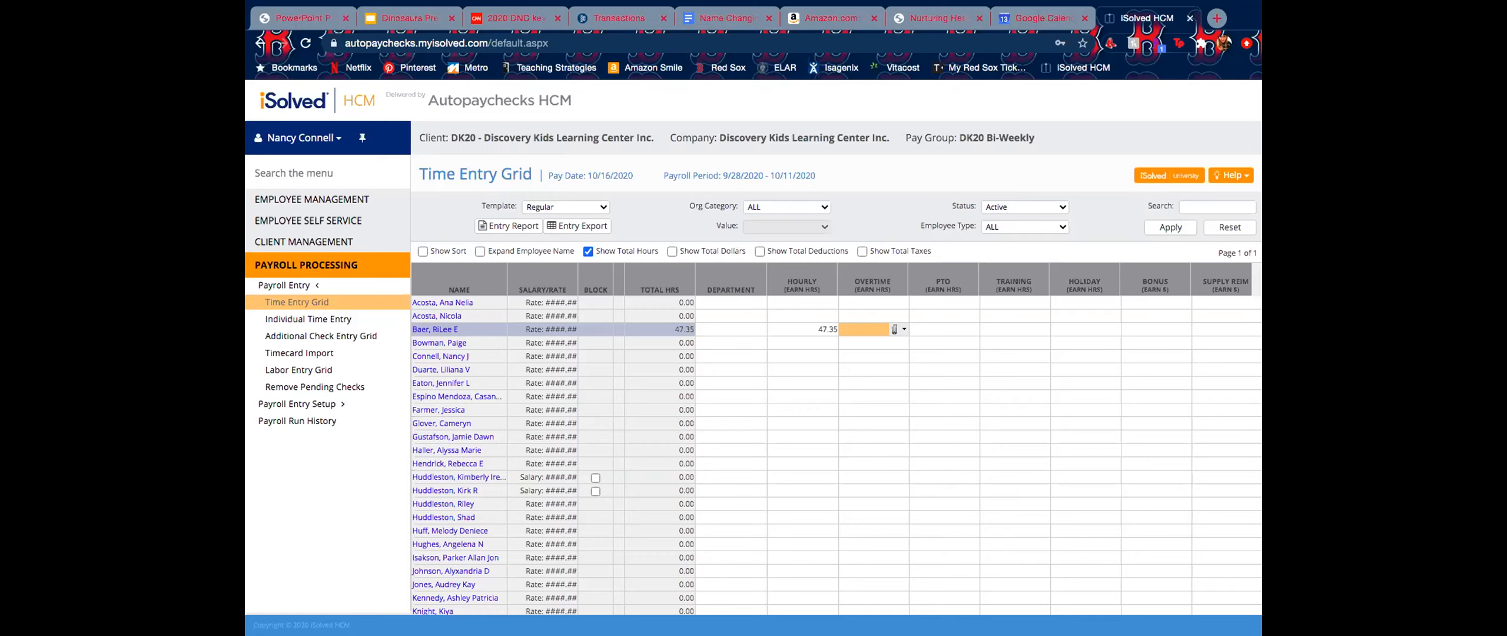
pyautogui.click(801, 343)
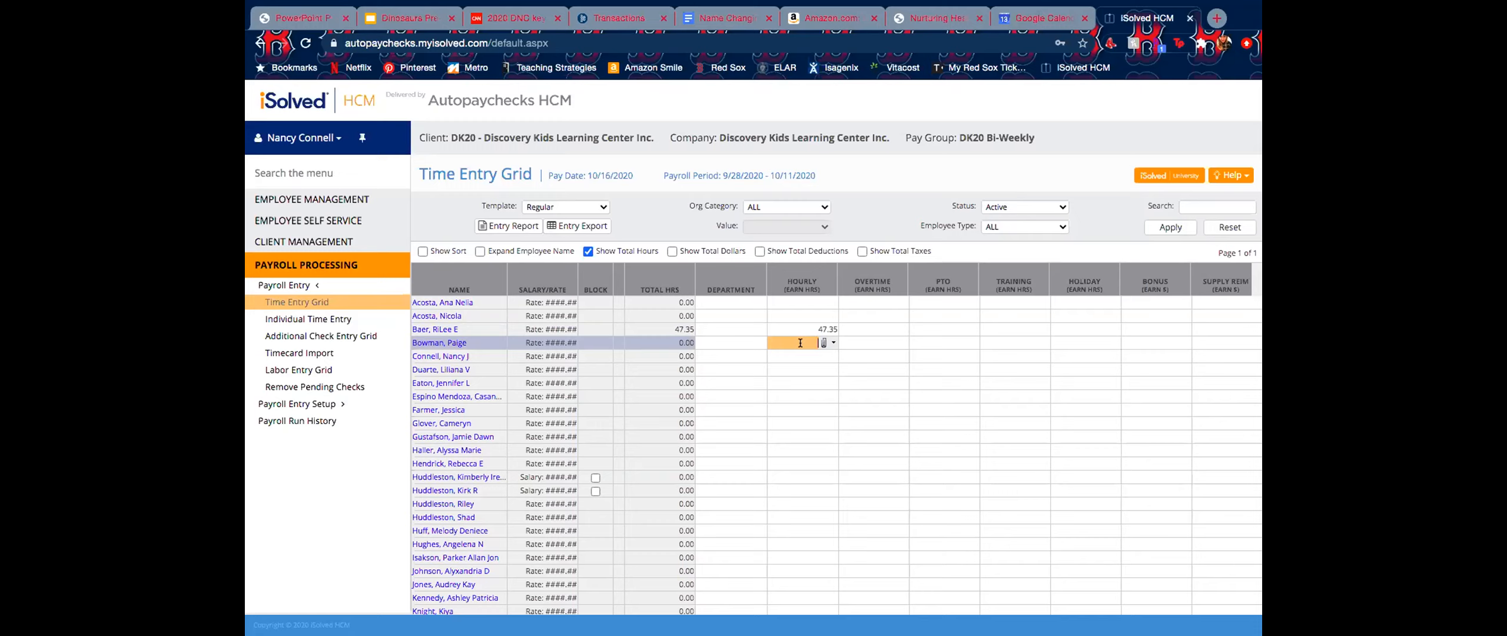
pyautogui.write('.47')
pyautogui.press('Tab')
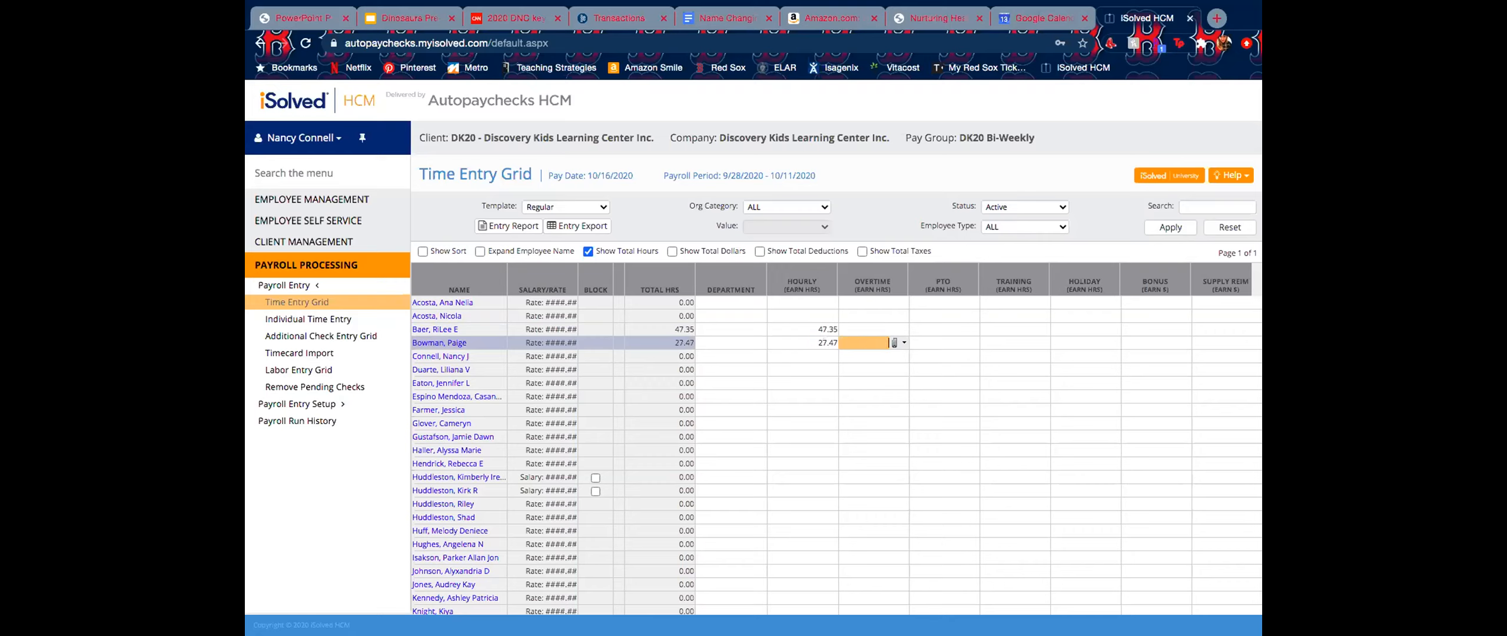
pyautogui.click(814, 354)
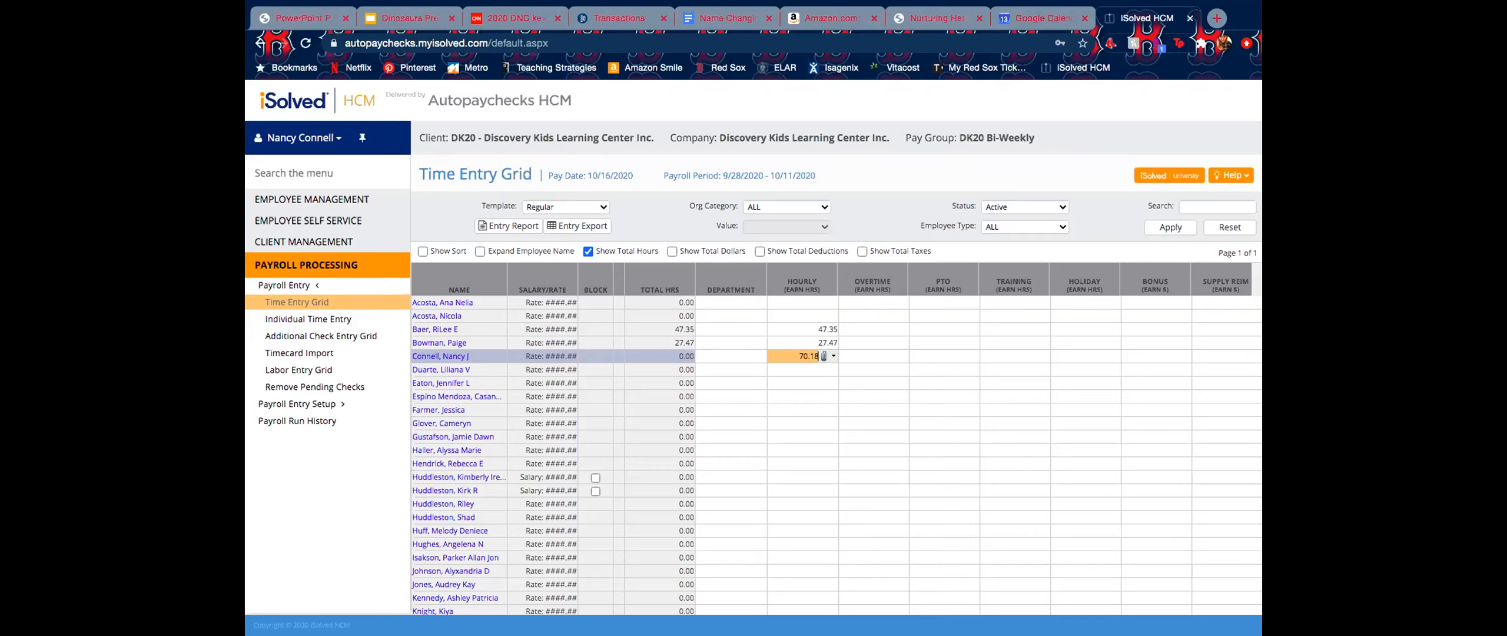
# Step: Set the Hourly hours of the third, fourth and fifth employees to 47.58, 27.80 and 70.30
pyautogui.click(823, 328)
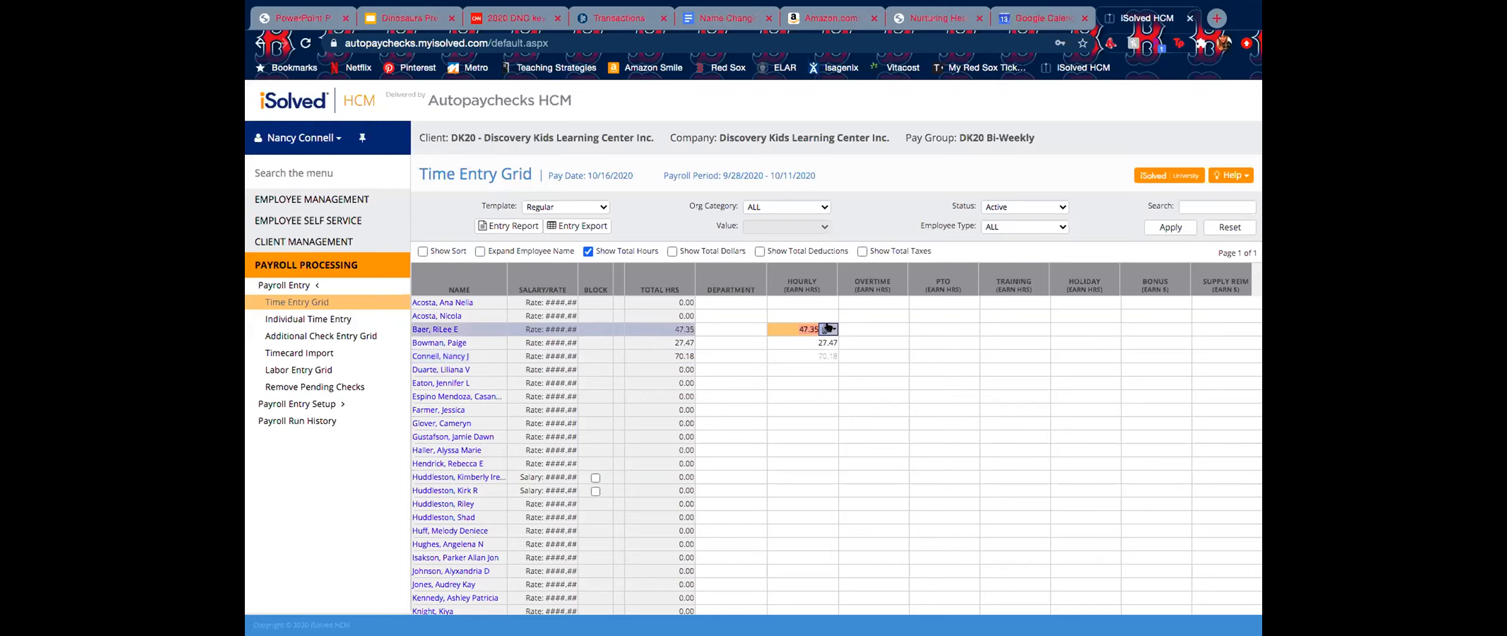
pyautogui.write('47.58')
pyautogui.press('Tab')
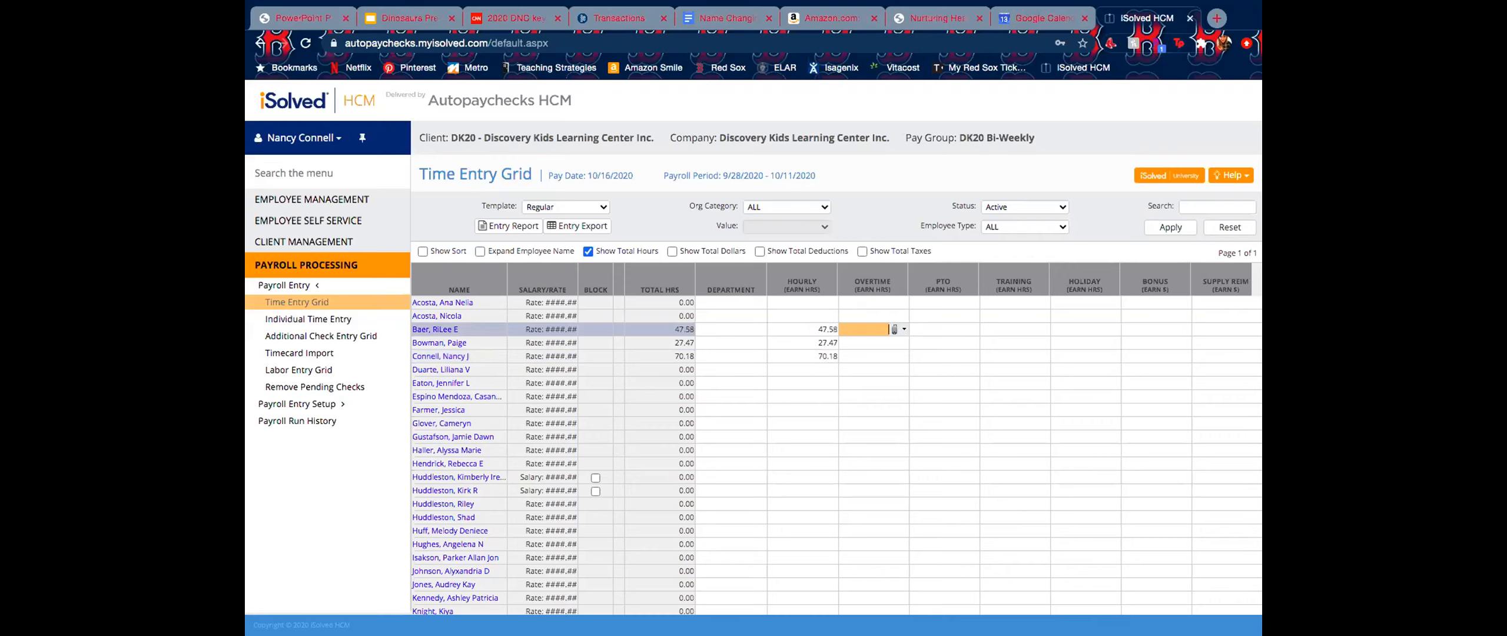
pyautogui.click(820, 345)
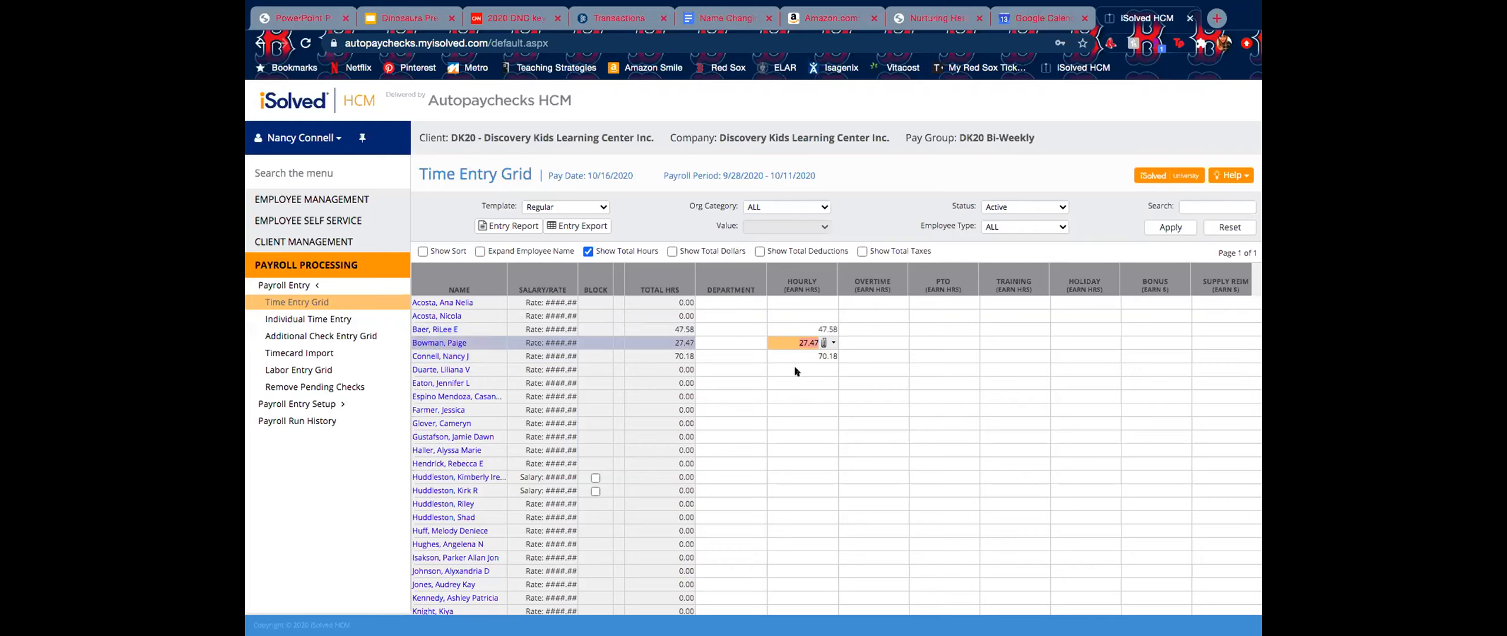
pyautogui.write('27.80')
pyautogui.press('Tab')
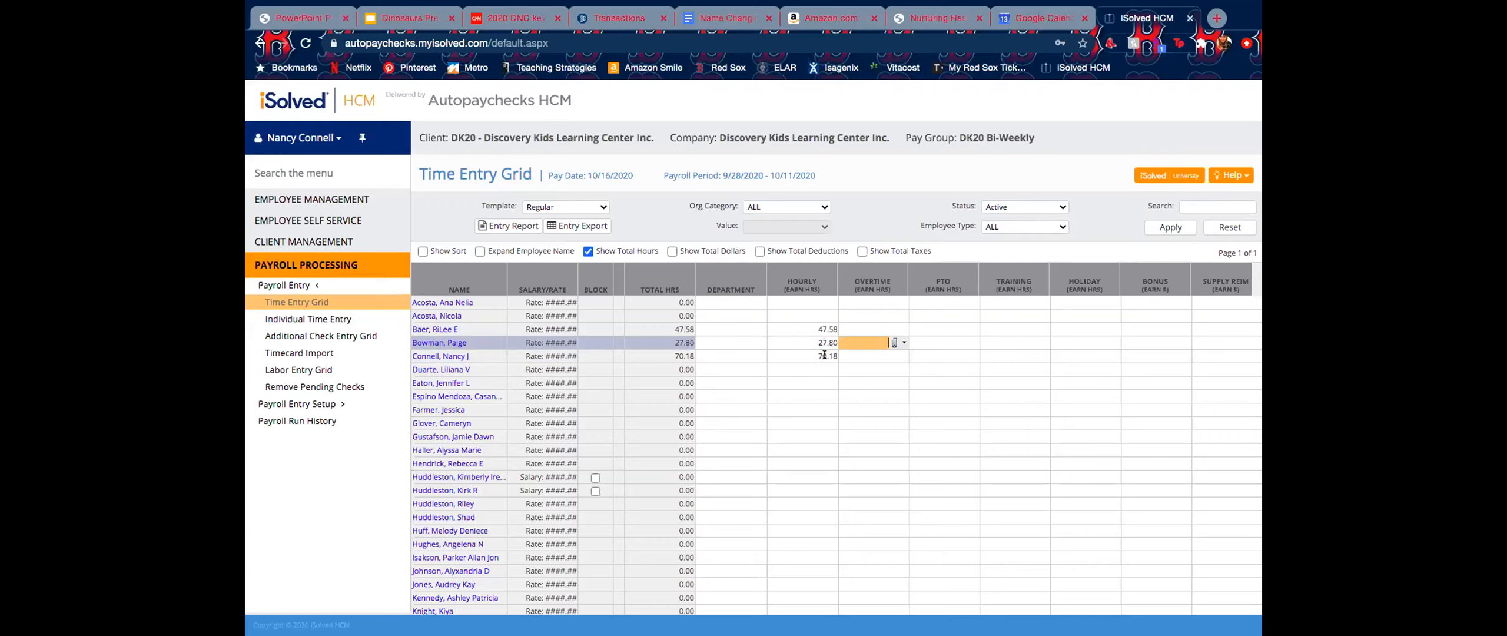
pyautogui.click(789, 352)
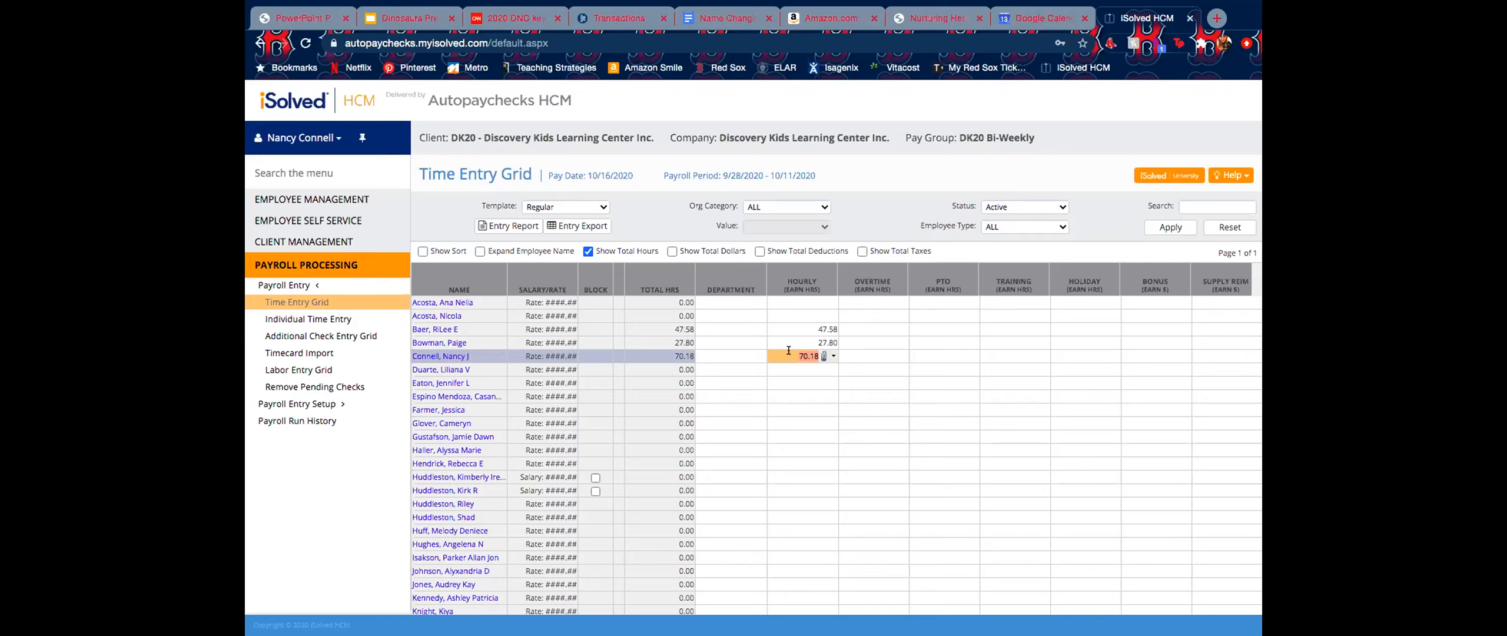
pyautogui.write('70.30')
pyautogui.press('Tab')
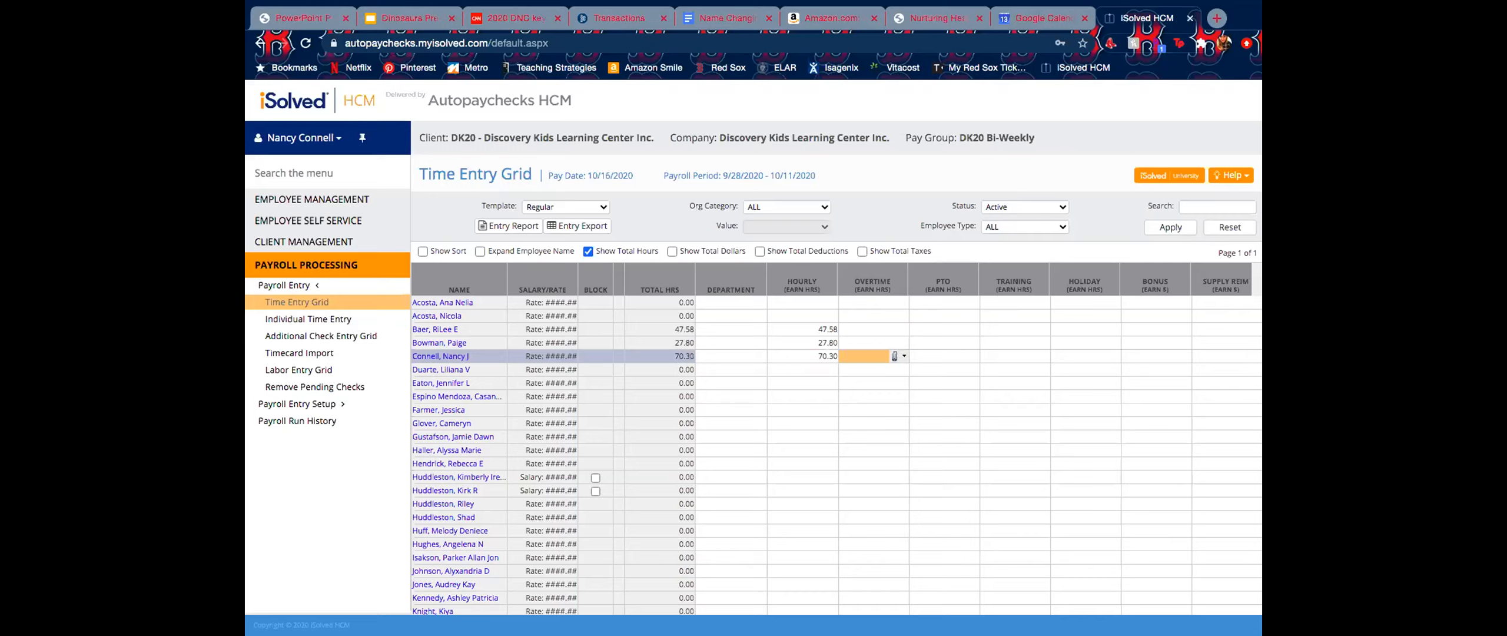
# Step: Enter Hourly hours of 73.78 for the seventh employee and 68.69 for the eleventh employee in the grid
pyautogui.click(822, 371)
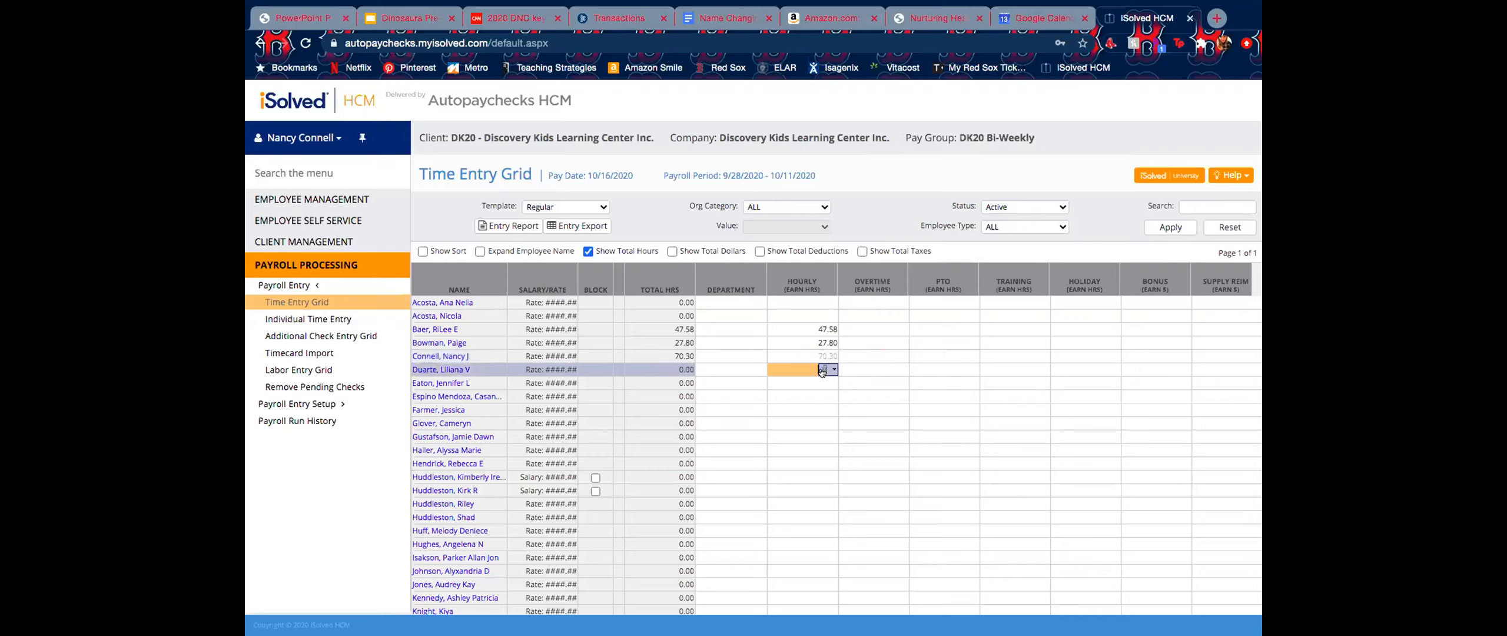
pyautogui.click(794, 380)
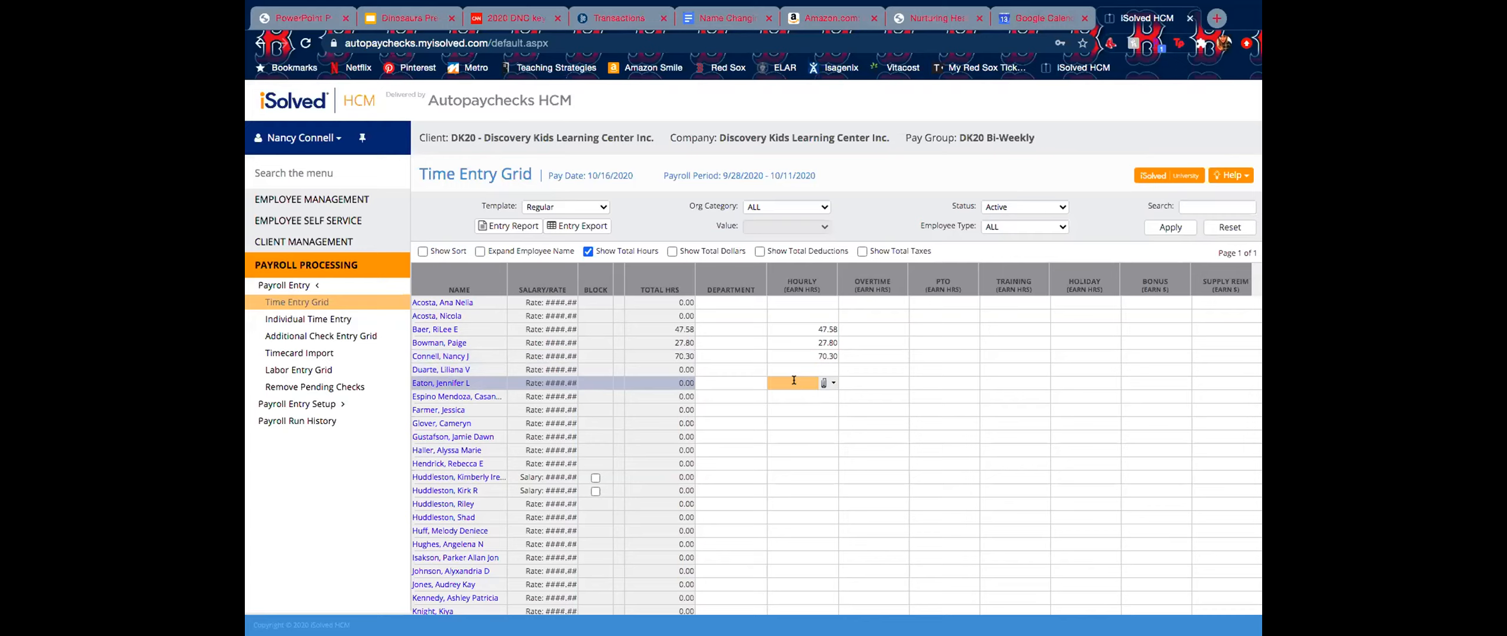
pyautogui.write('73.78')
pyautogui.press('Tab')
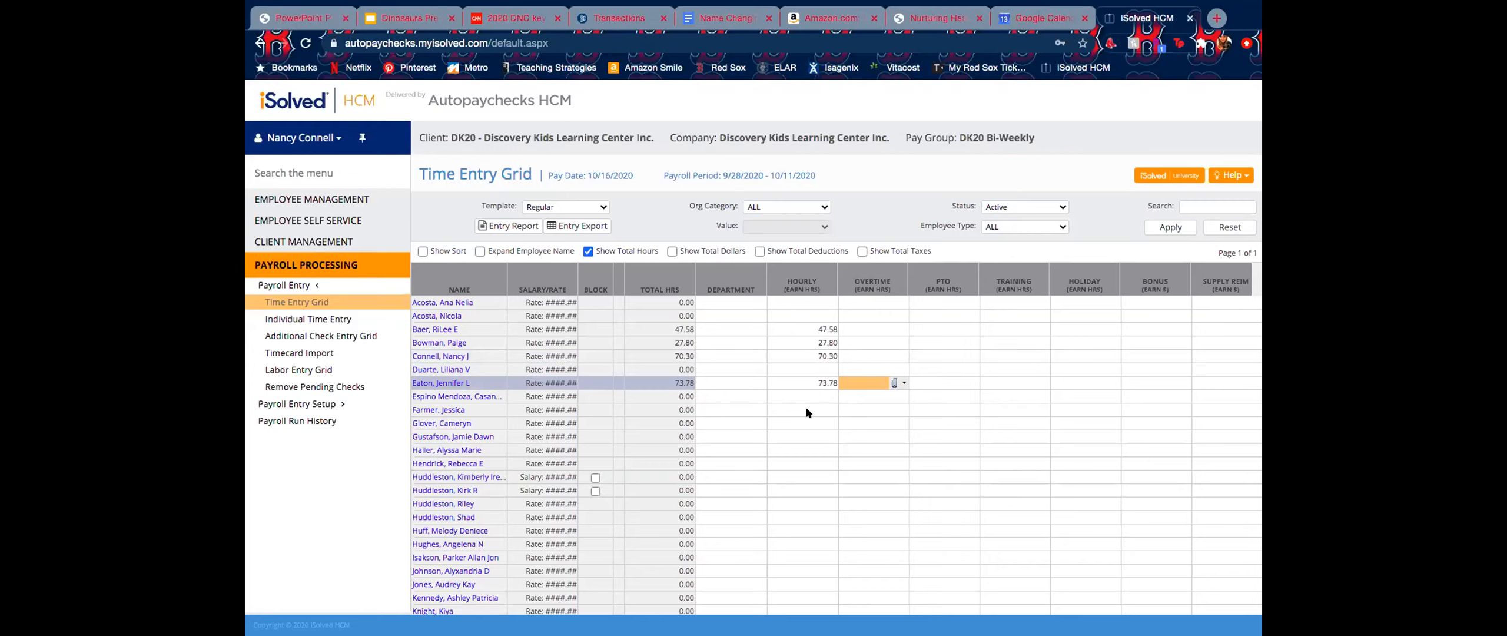
pyautogui.click(812, 437)
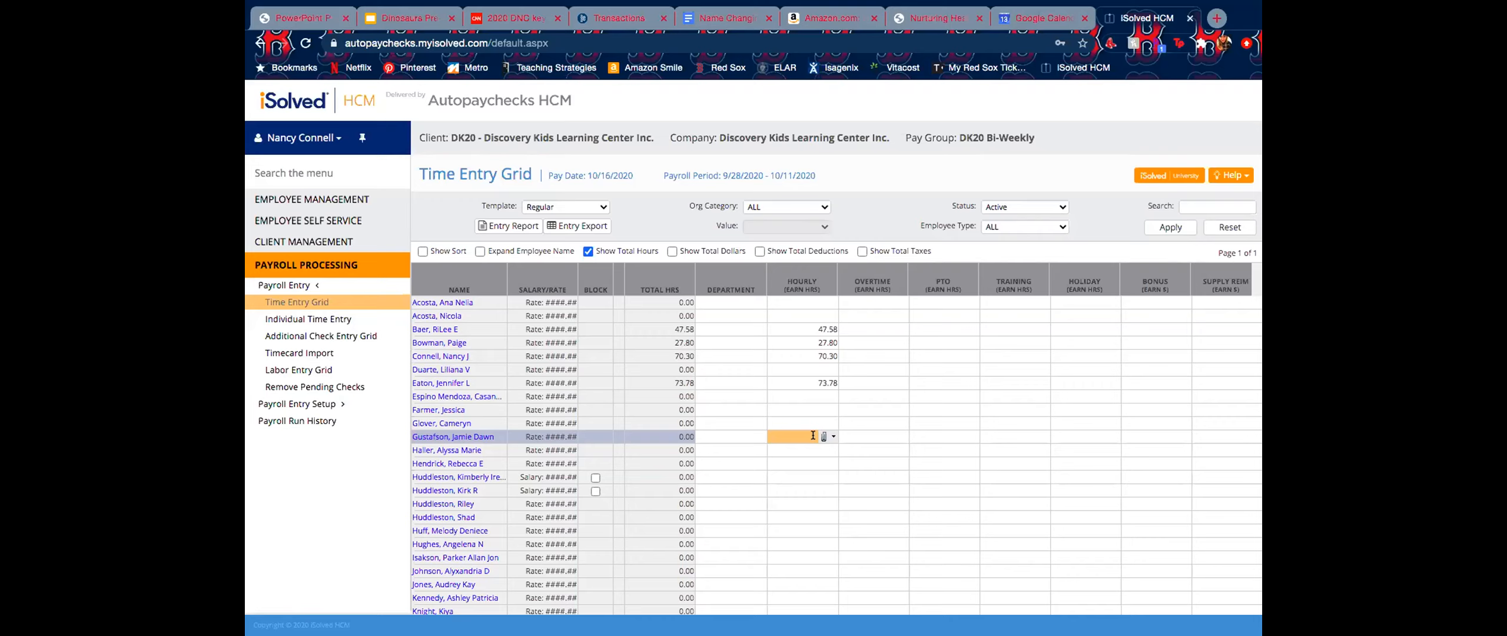
pyautogui.write('68.69')
pyautogui.press('Tab')
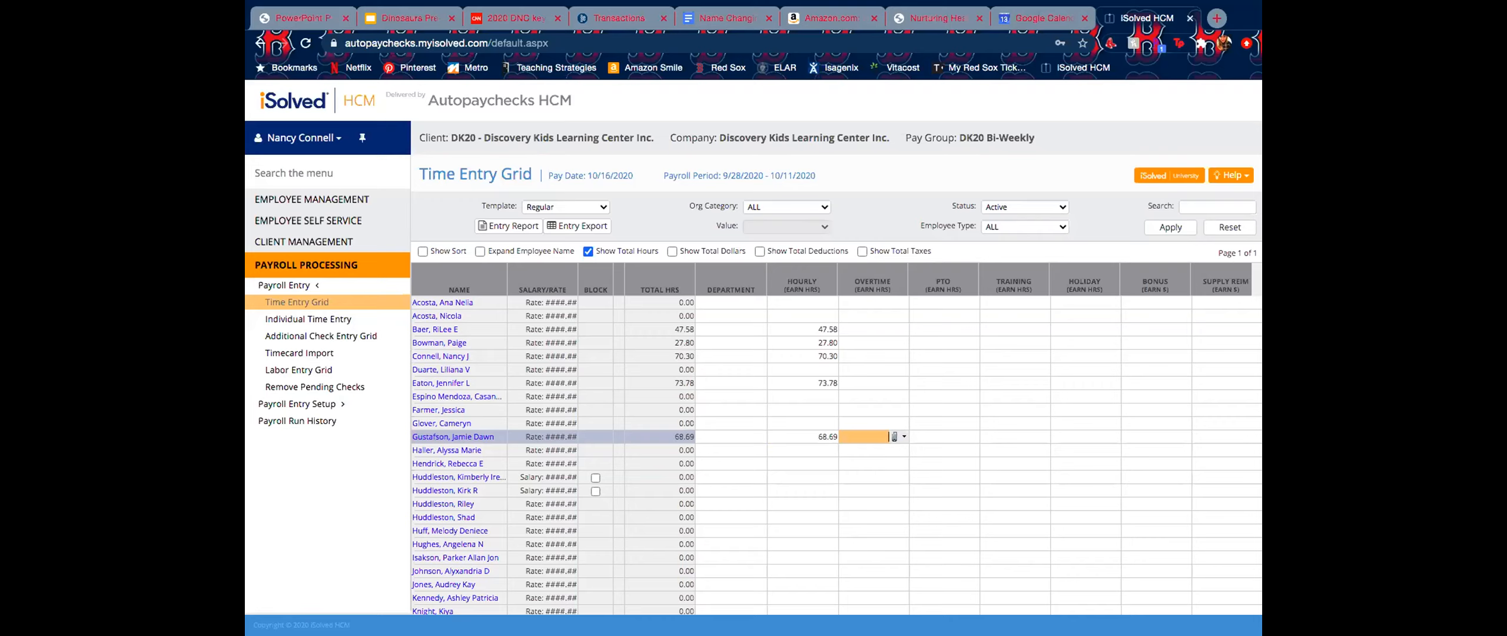
# Step: Enter Hourly hours of 74.50 for the 13th employee and 42.66 for the 16th employee in the grid
pyautogui.click(801, 463)
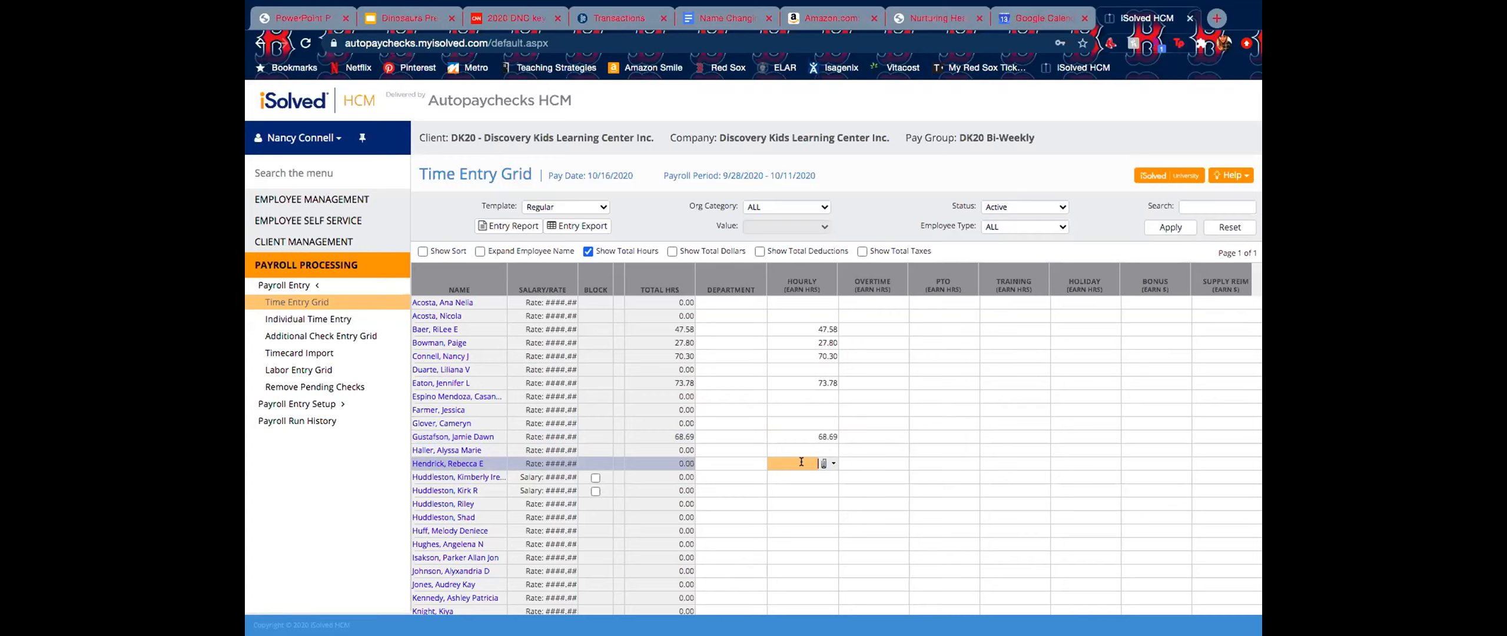
pyautogui.write('74.50')
pyautogui.press('Tab')
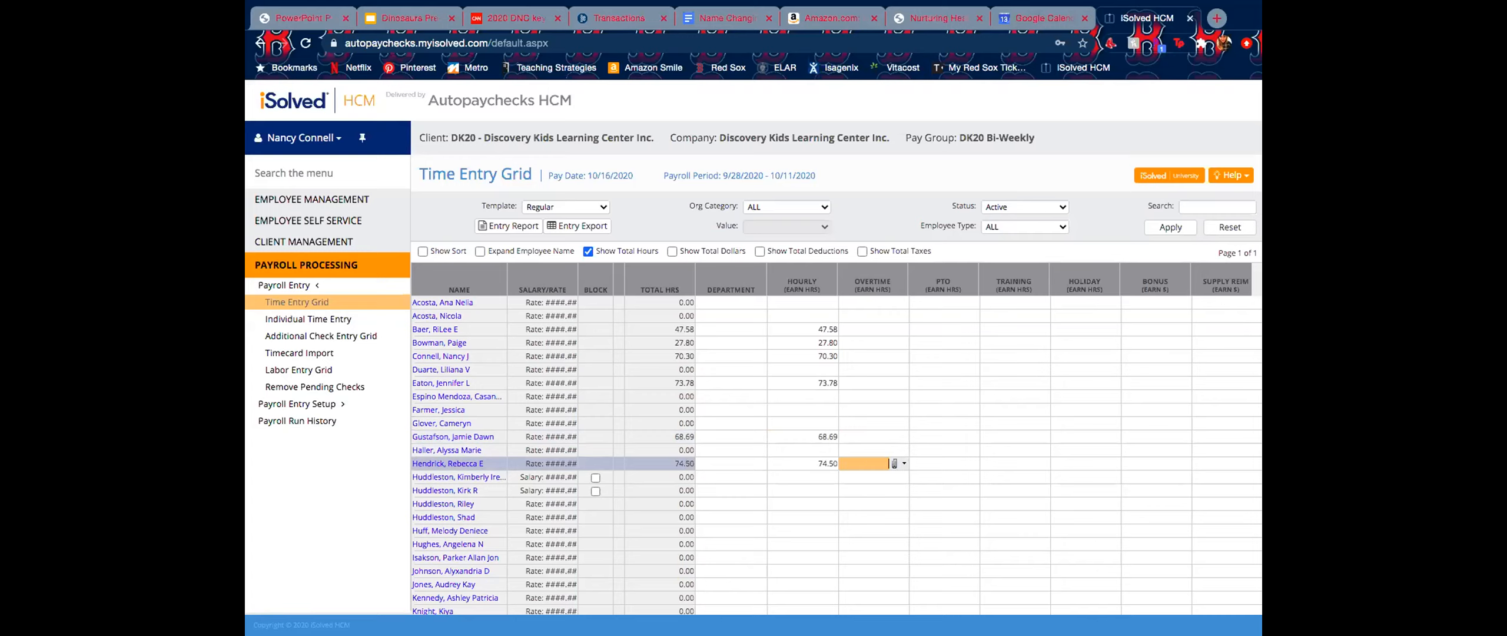
pyautogui.click(812, 500)
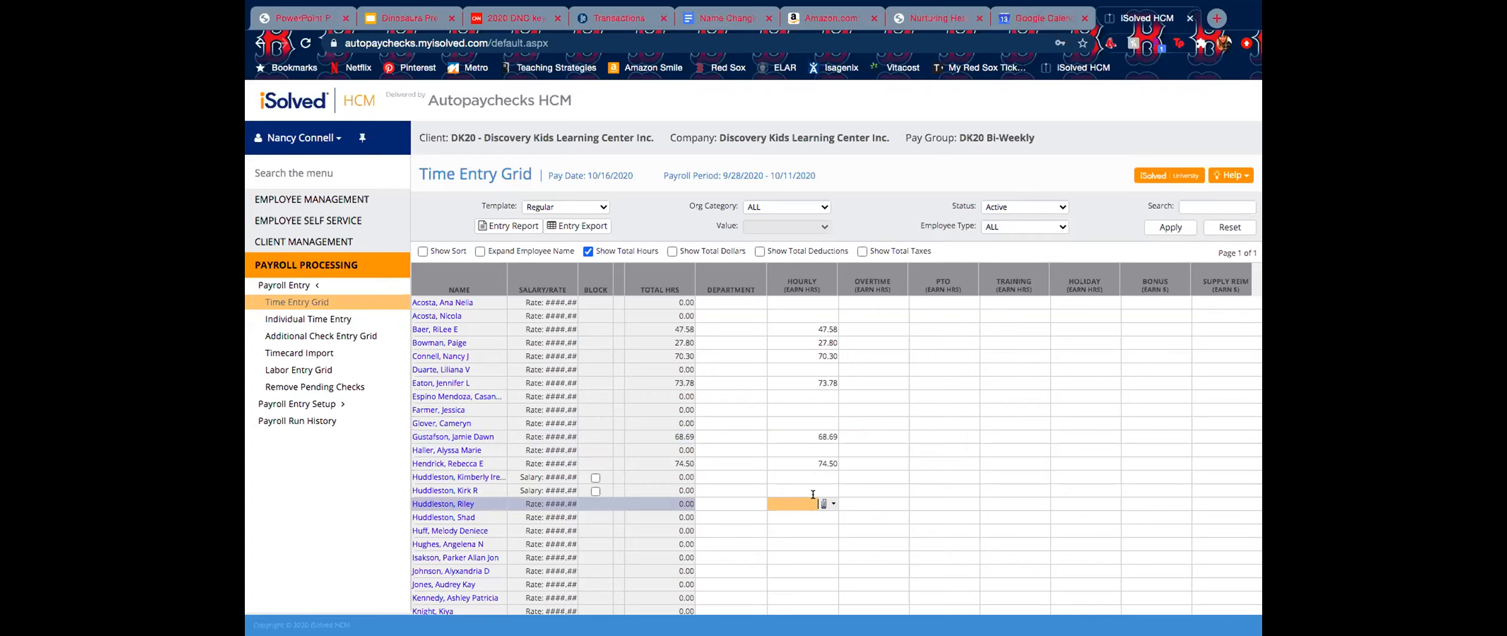
pyautogui.write('42.66')
pyautogui.press('Tab')
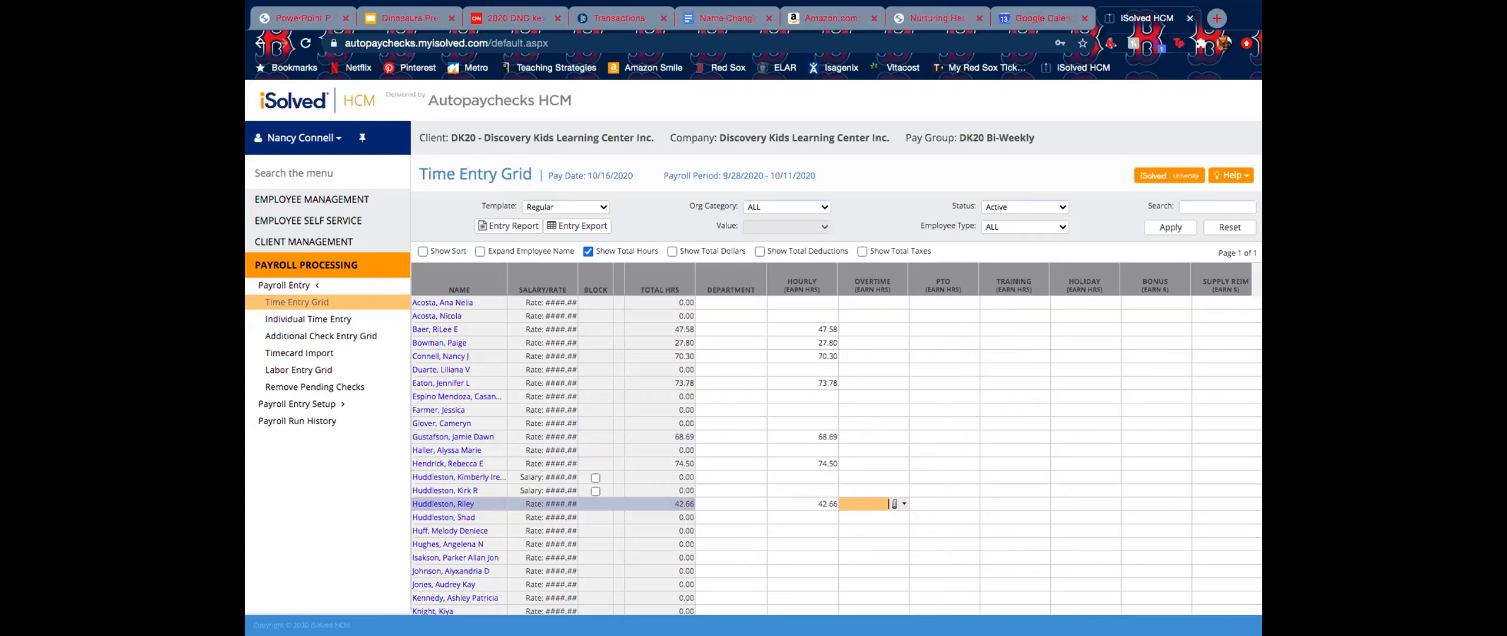
# Step: Enter Hourly hours of 41.61 for the 18th employee and 75.39 for the 21st employee in the grid
pyautogui.click(815, 529)
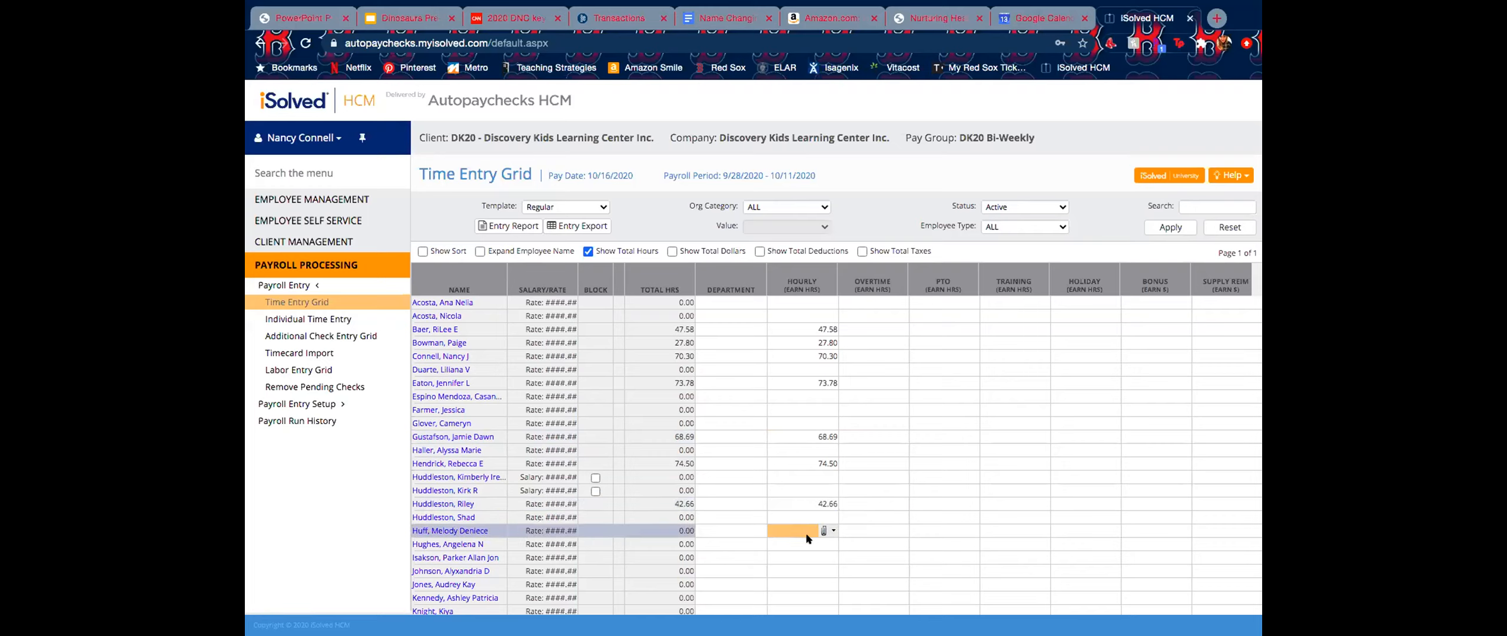
pyautogui.write('41.61')
pyautogui.press('Tab')
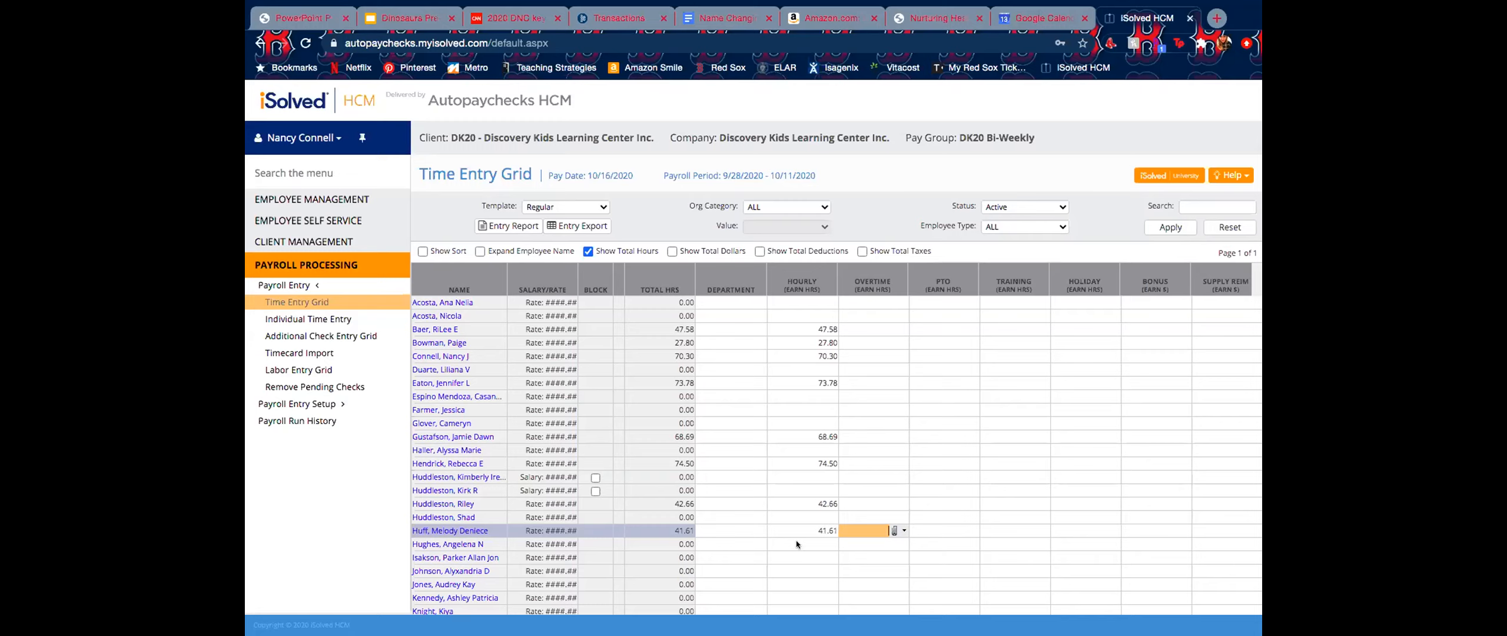
pyautogui.click(793, 569)
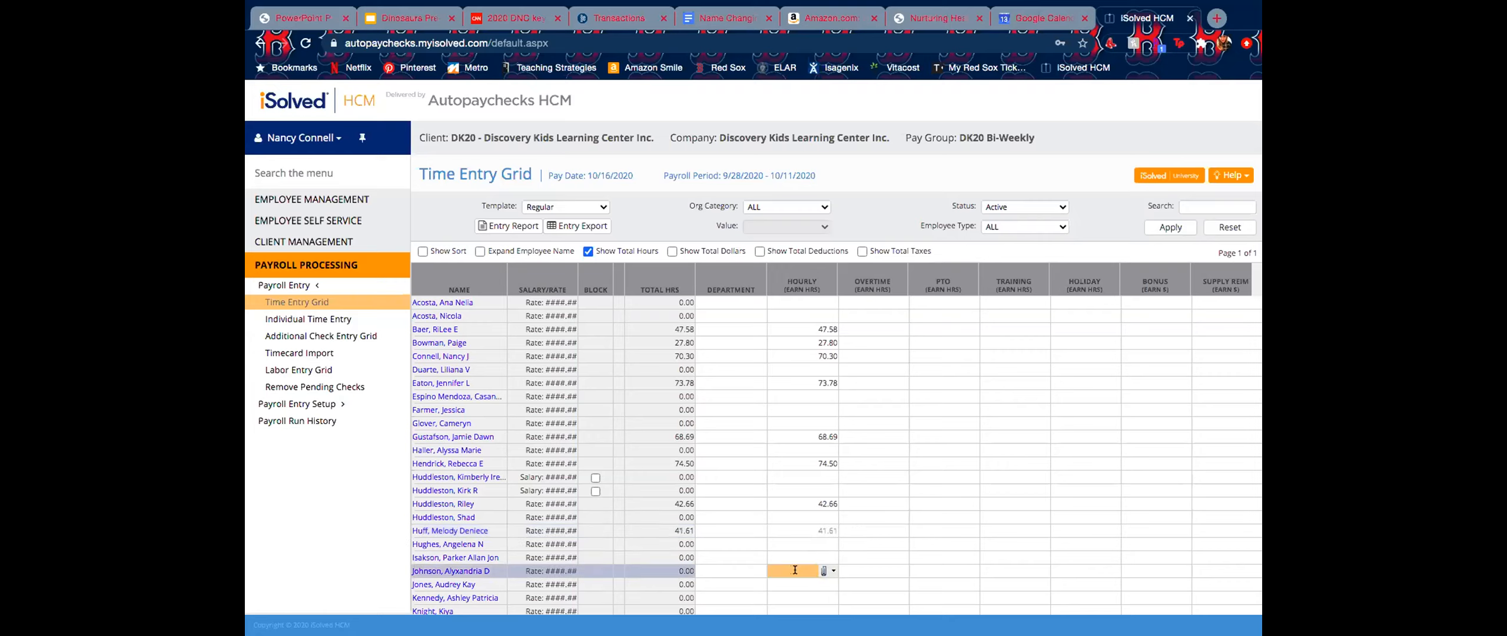
pyautogui.write('75.30')
pyautogui.press('BackSpace')
pyautogui.write('9')
pyautogui.press('Tab')
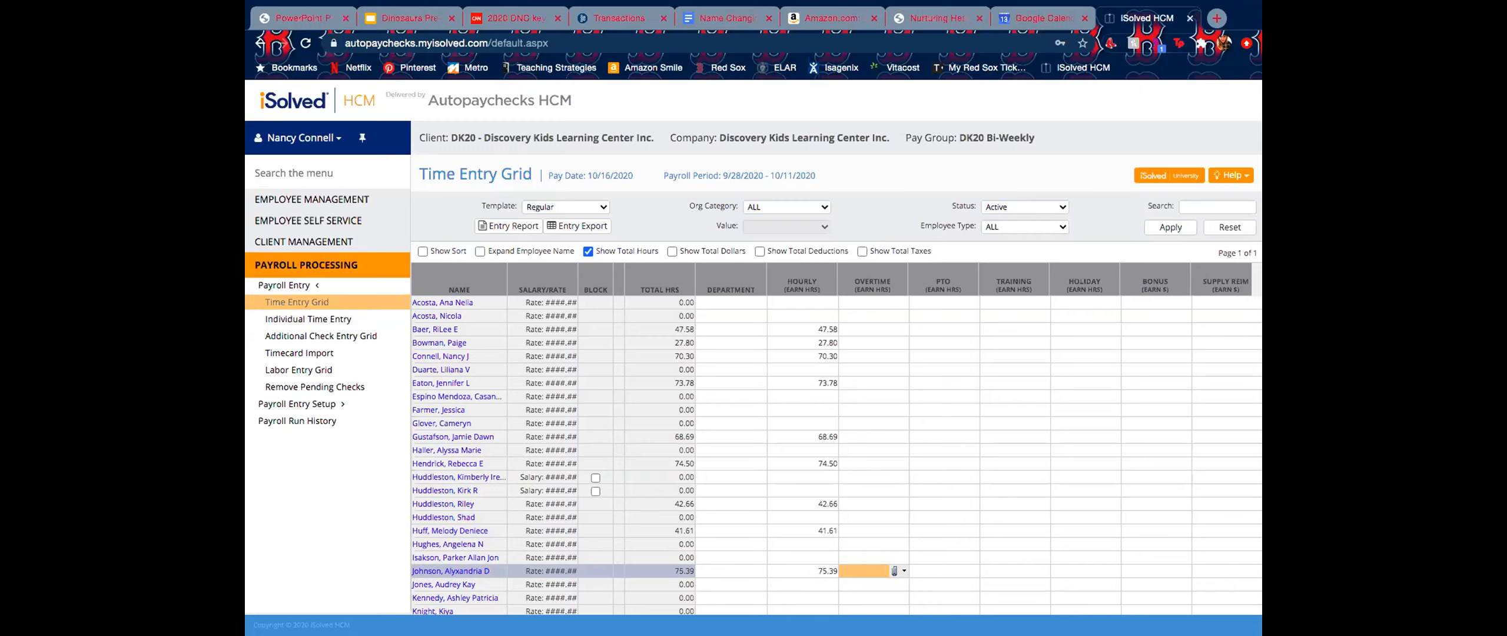
# Step: Enter Hourly hours of 73.38 for the 26th employee, directly below the third salaried employee in the grid
pyautogui.scroll(-3, 786, 509)
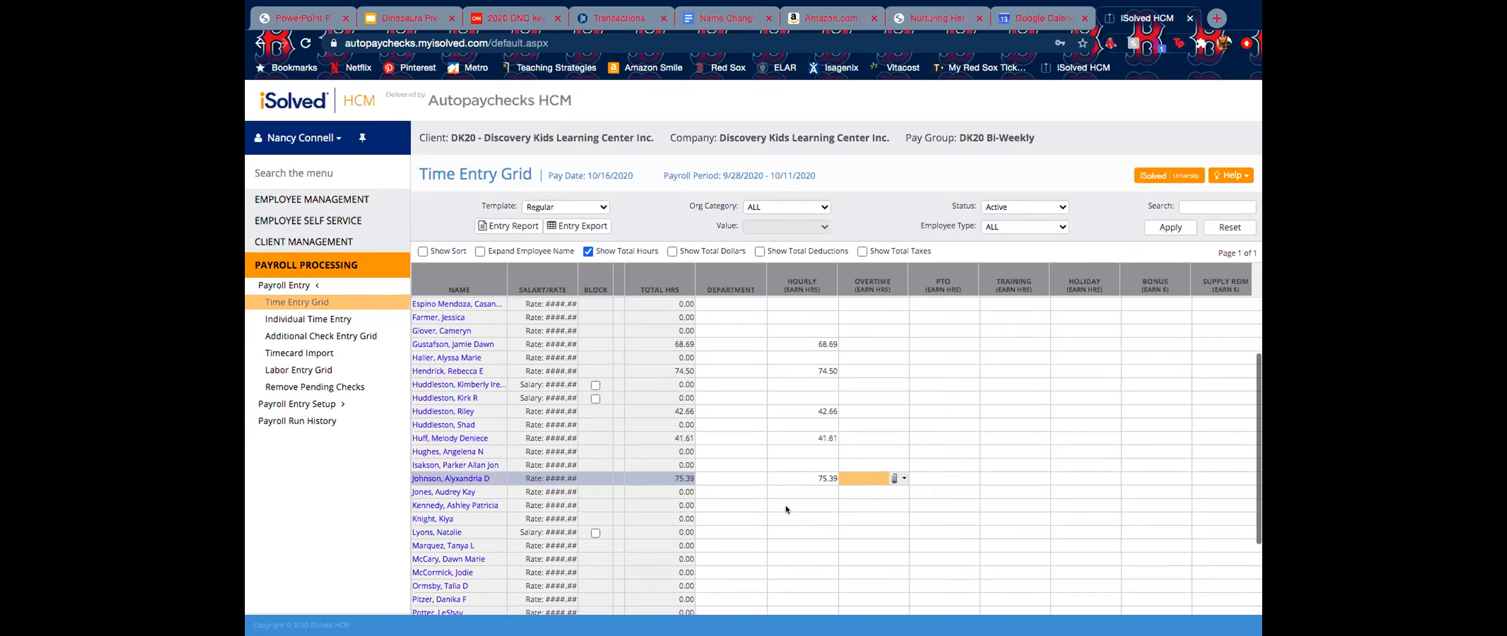
pyautogui.click(801, 449)
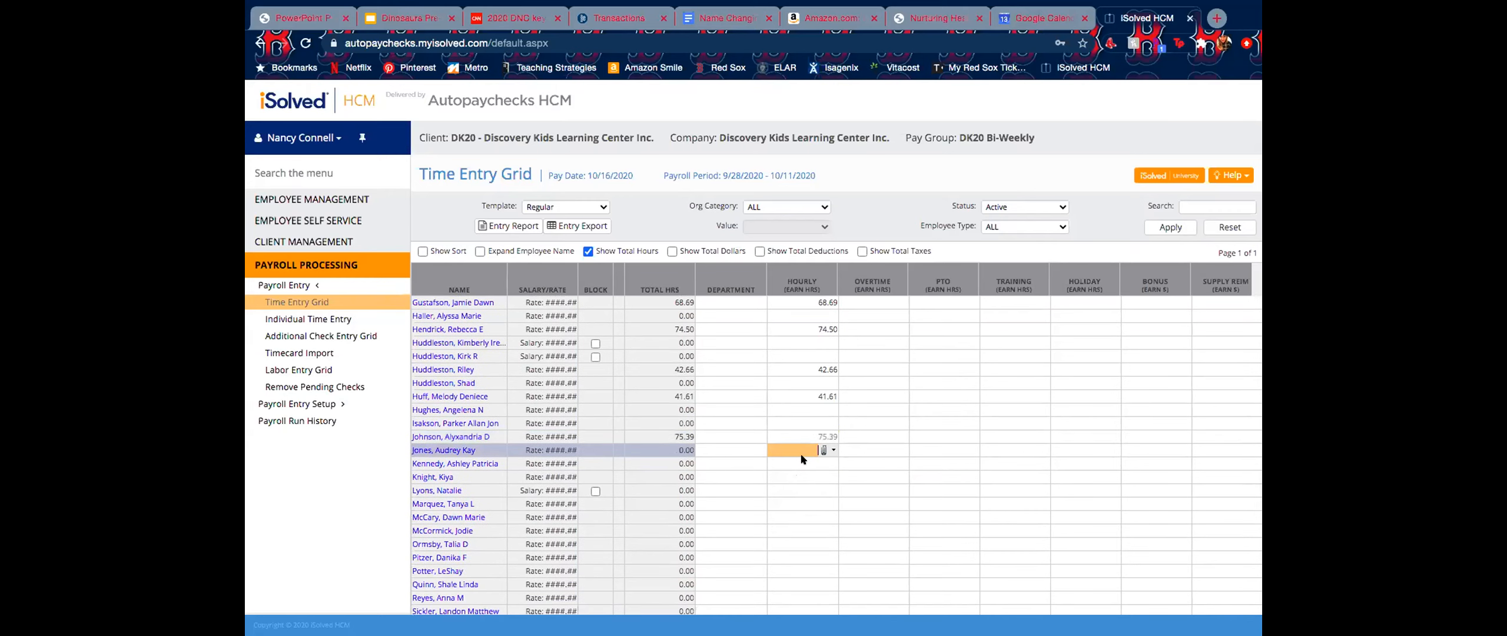
pyautogui.click(800, 498)
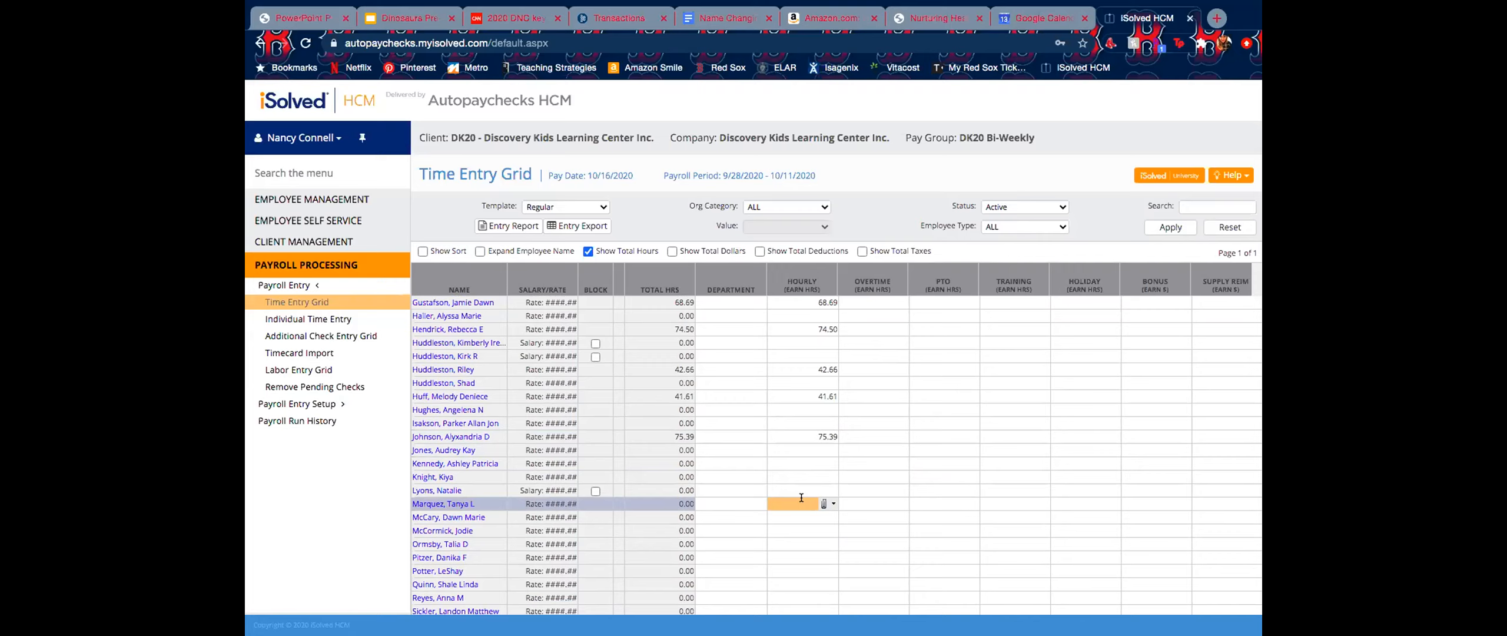
pyautogui.write('3.38')
pyautogui.press('Tab')
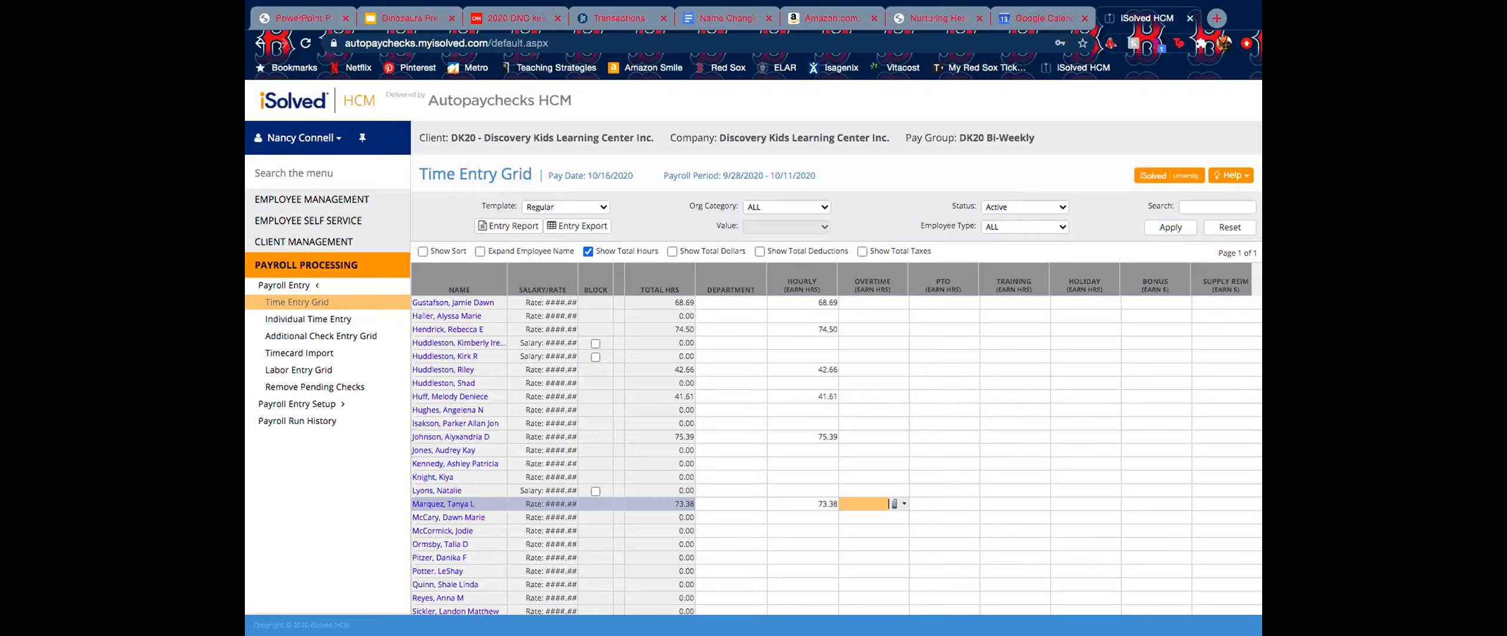
# Step: Enter Hourly hours of 31.52 for the 28th employee, two rows below the one with 73.38 hours
pyautogui.click(810, 516)
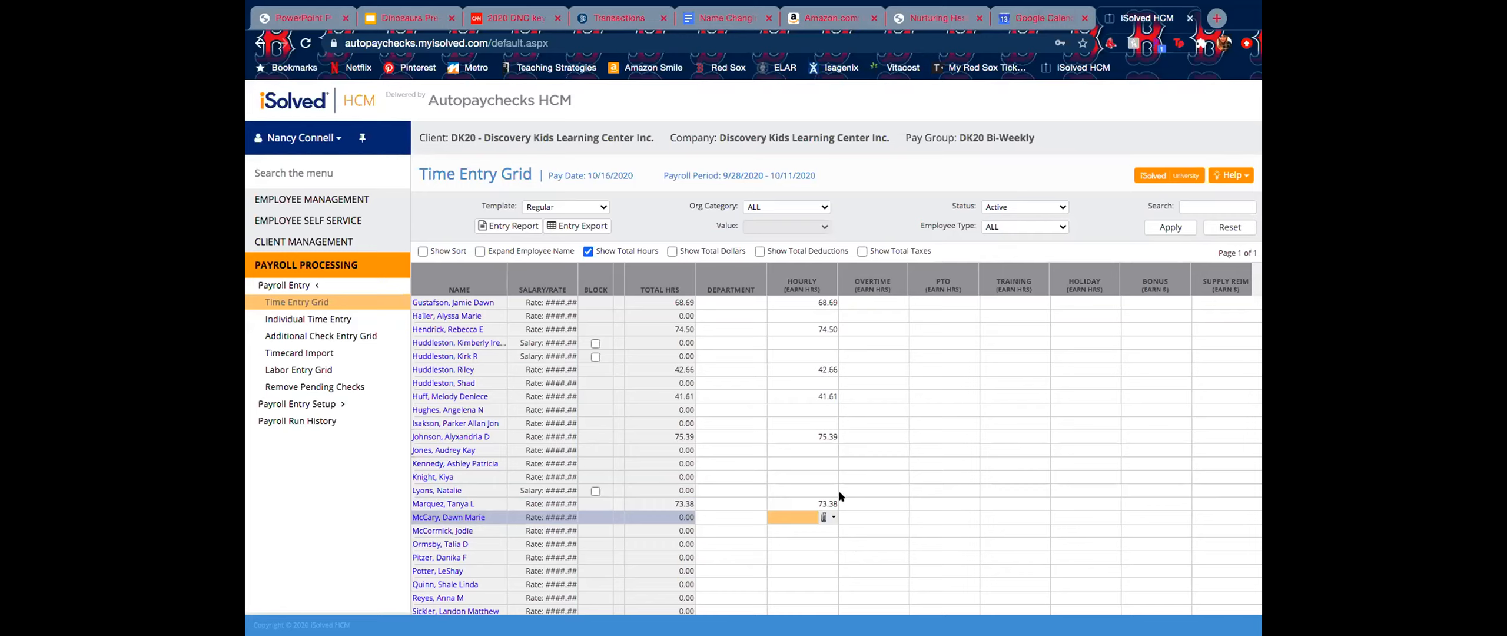
pyautogui.click(804, 527)
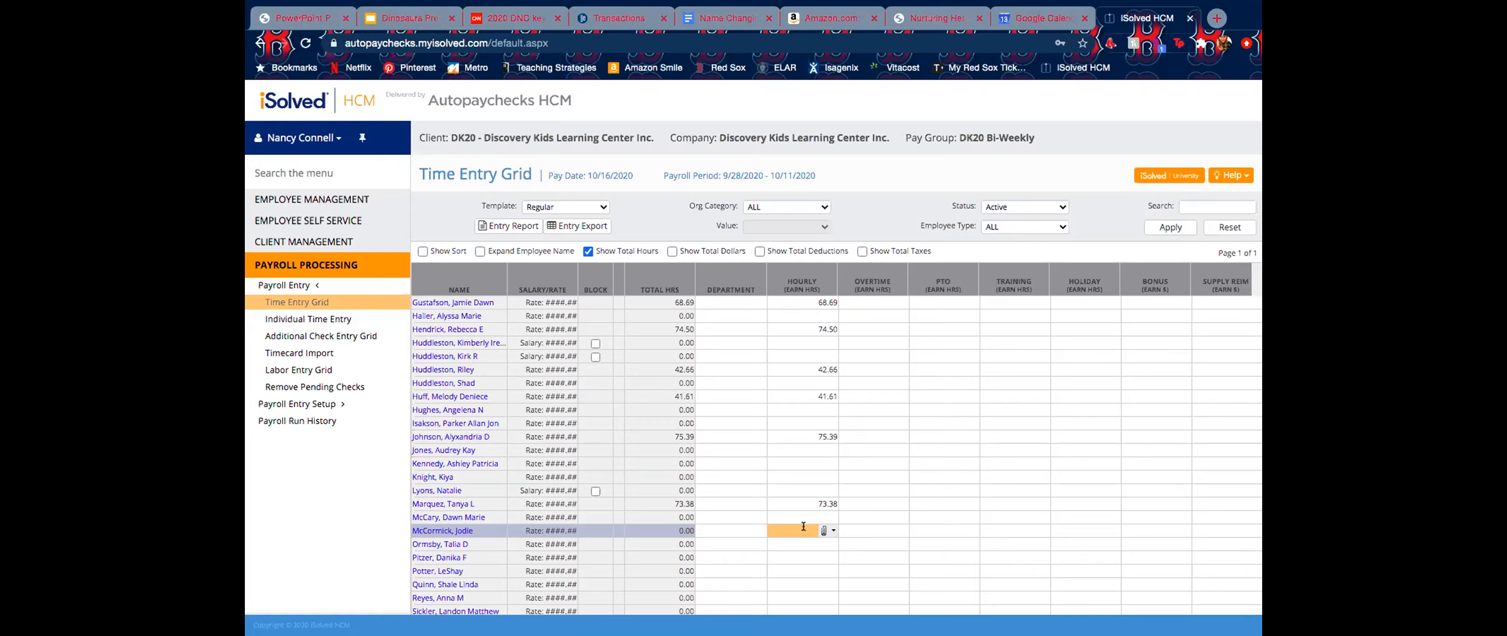
pyautogui.write('.52')
pyautogui.click(803, 542)
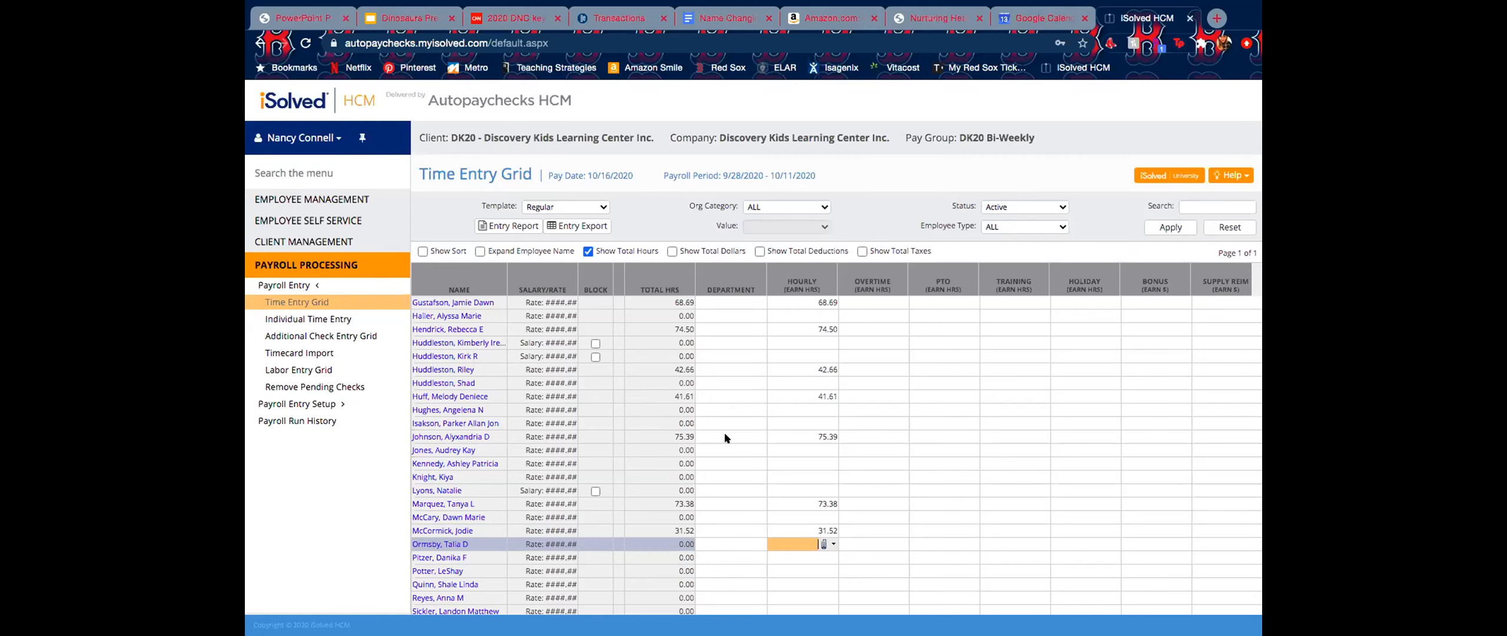
# Step: Enter Hourly hours of 60.18 for the 29th employee, directly below the one with 31.52 hours
pyautogui.scroll(-2, 725, 437)
pyautogui.scroll(4, 724, 437)
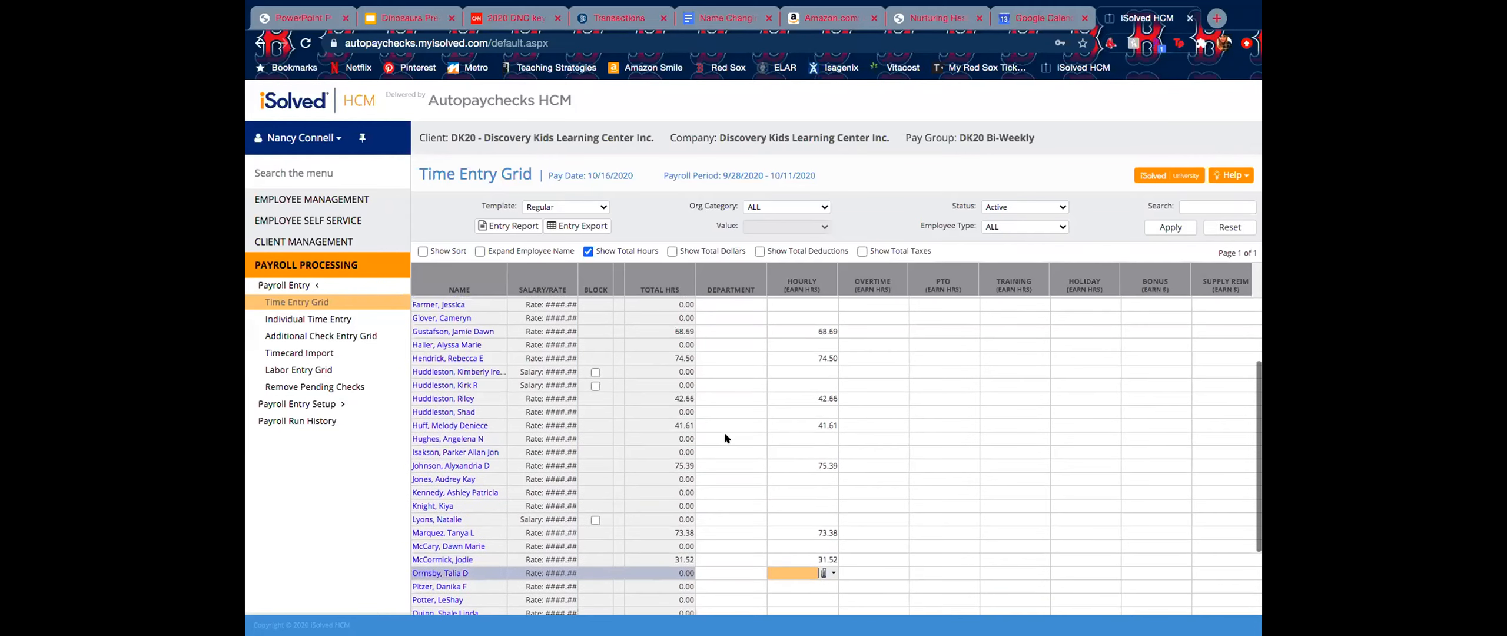
pyautogui.scroll(1, 724, 435)
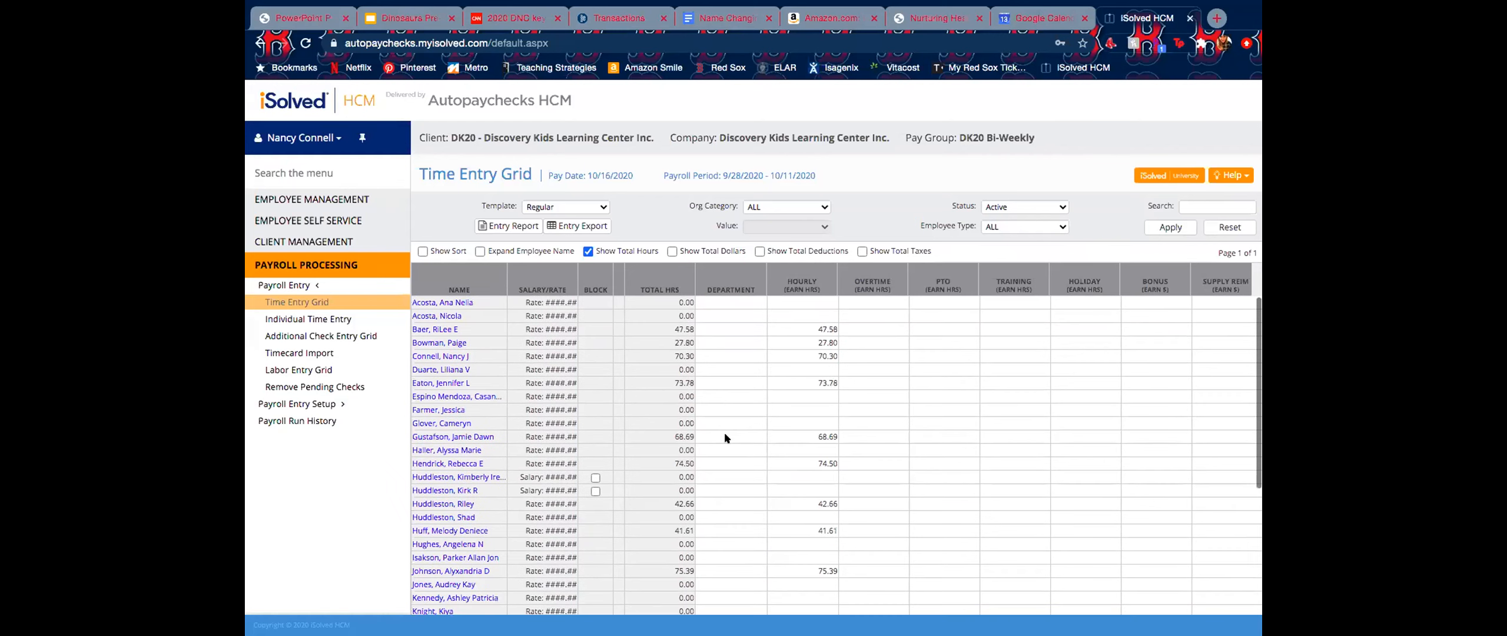
pyautogui.scroll(-5, 724, 436)
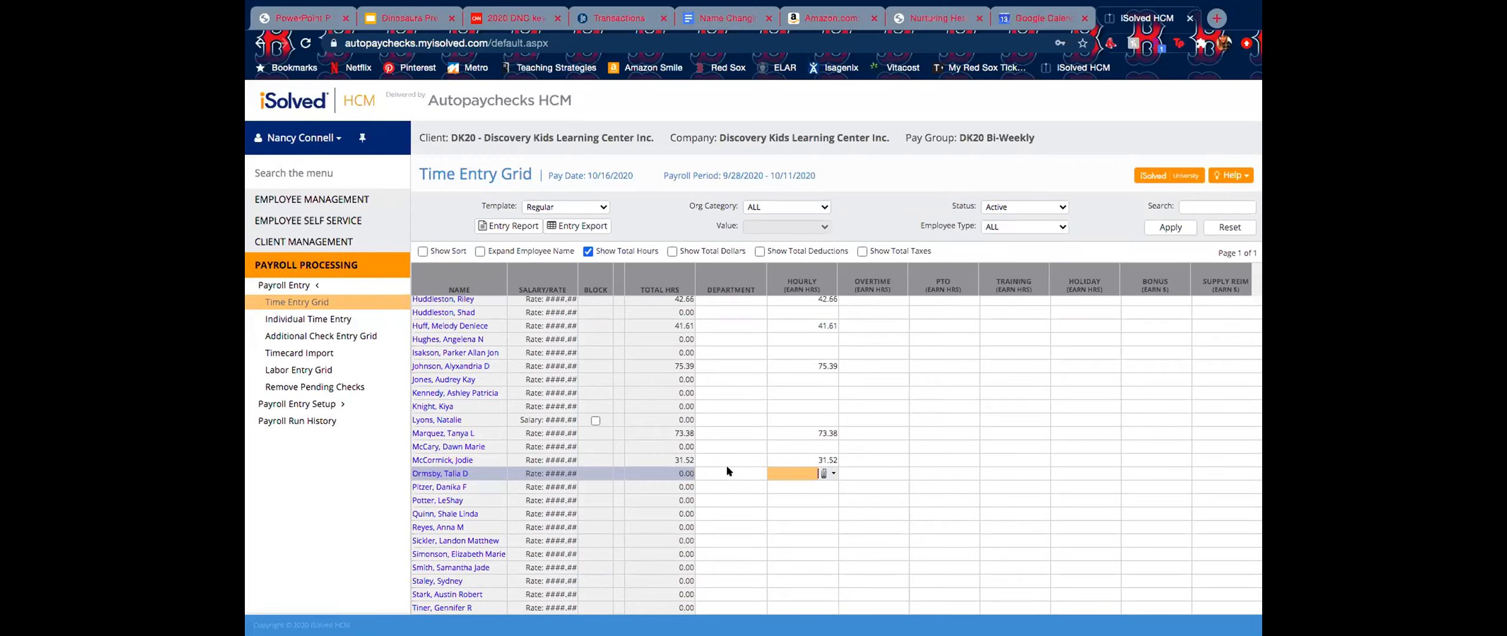
pyautogui.write('60.18')
pyautogui.press('Tab')
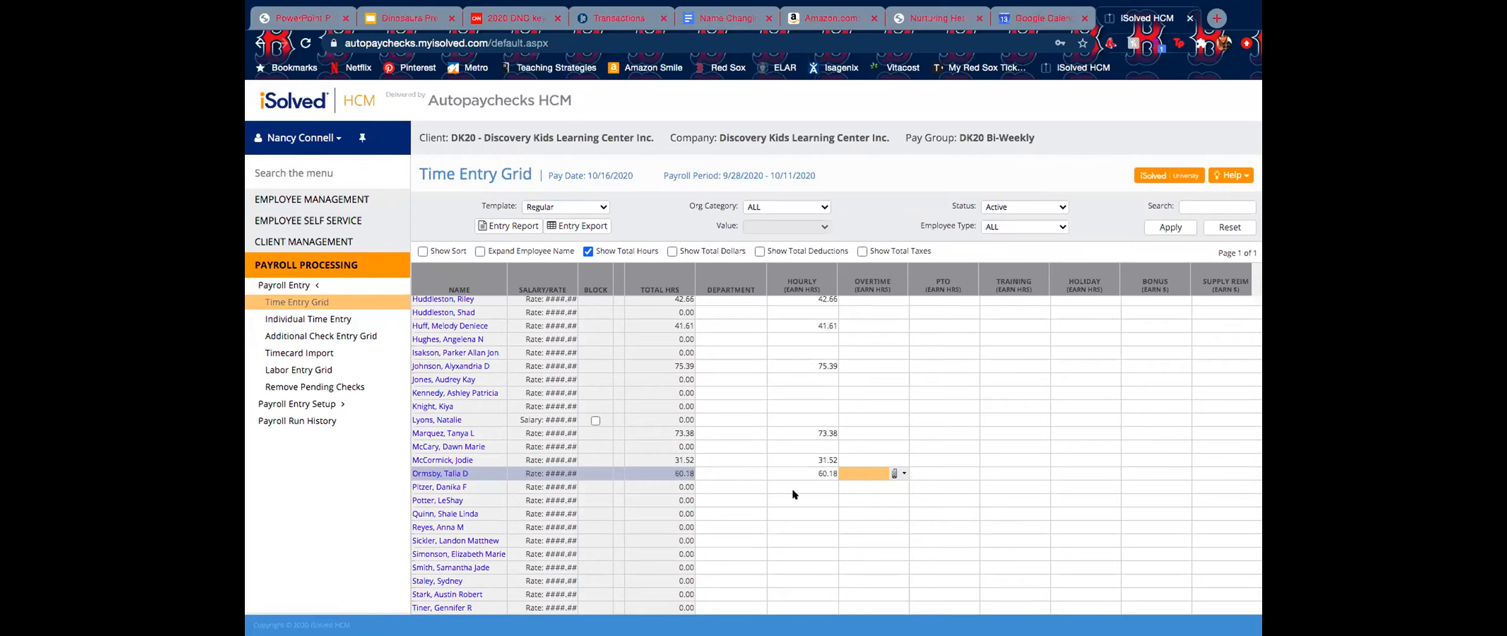
# Step: Enter Hourly hours of 76.77 for the 30th employee and 75.96 for the 32nd employee in the grid
pyautogui.click(812, 487)
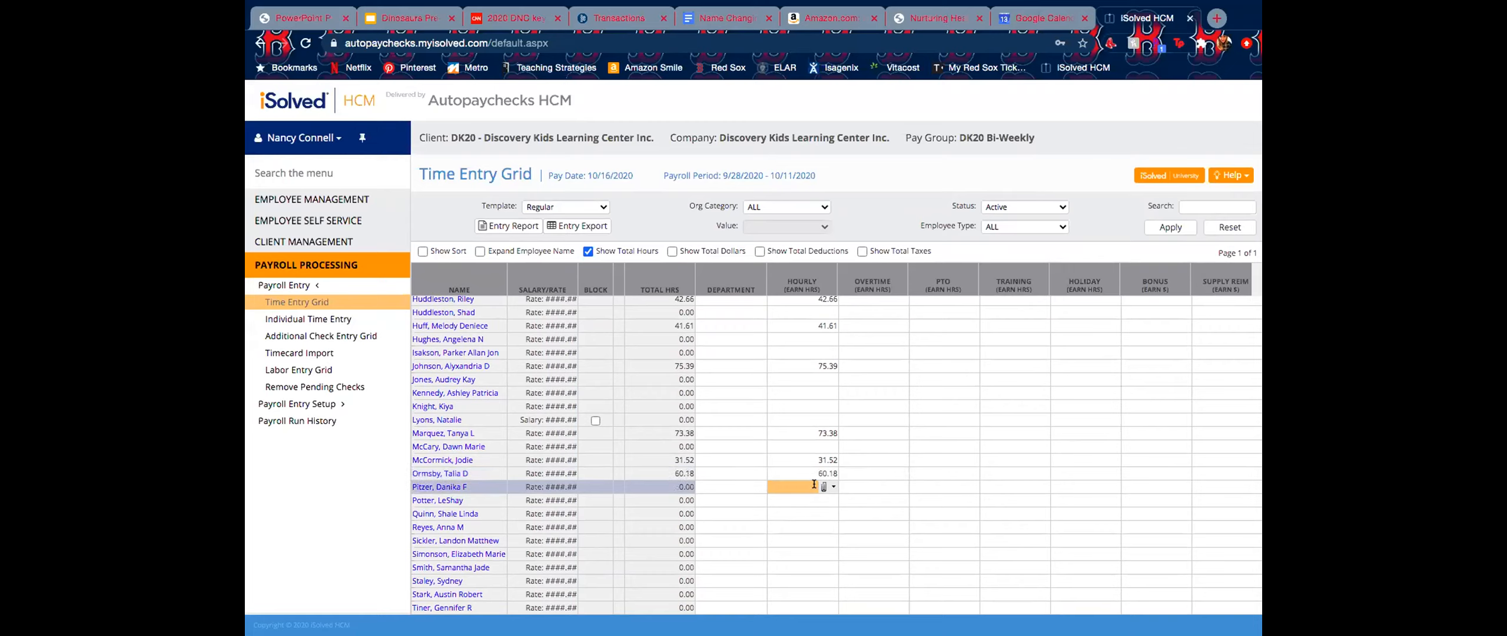
pyautogui.write('76.77')
pyautogui.press('Tab')
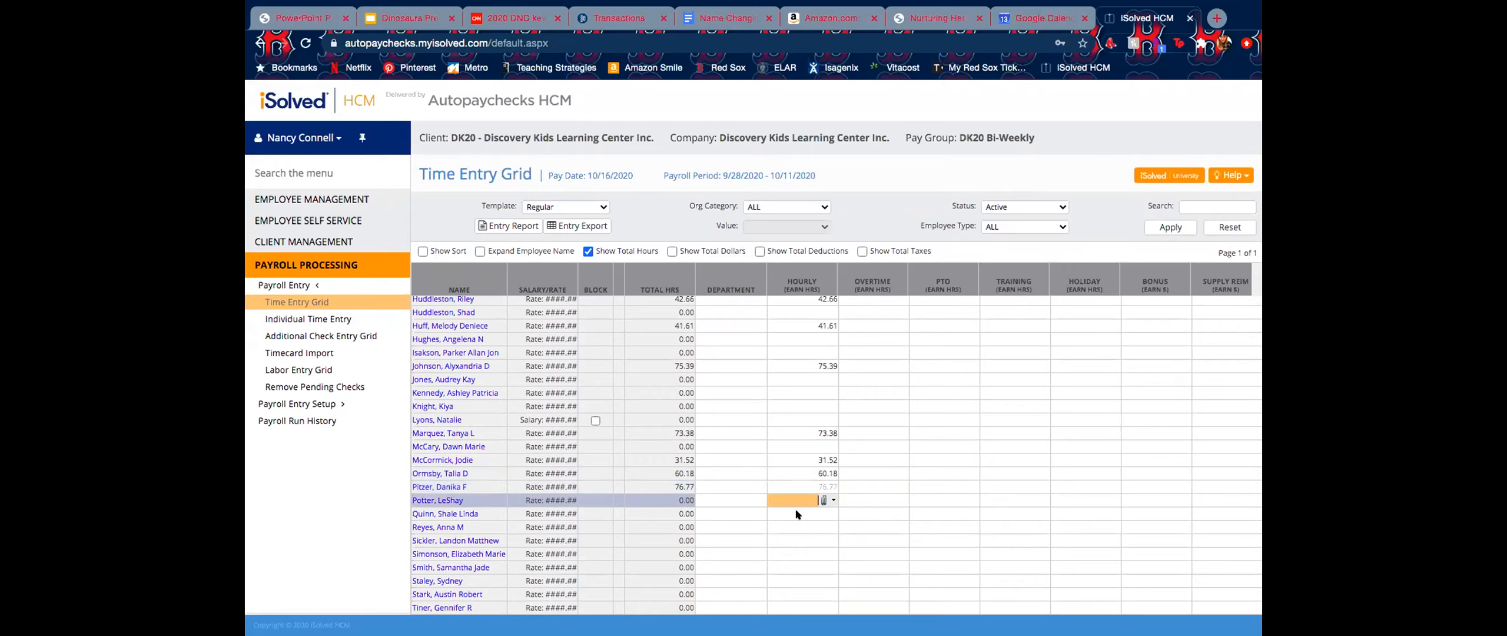
pyautogui.click(796, 512)
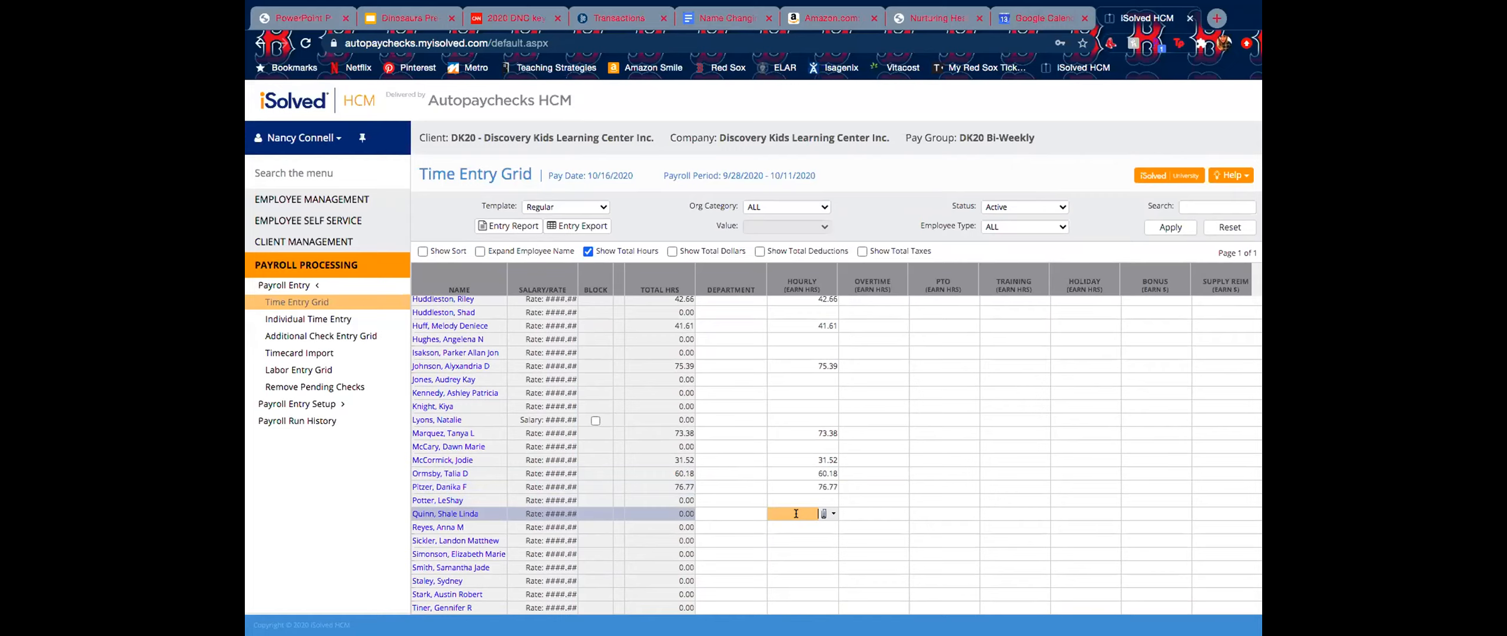
pyautogui.write('75.96')
pyautogui.click(799, 522)
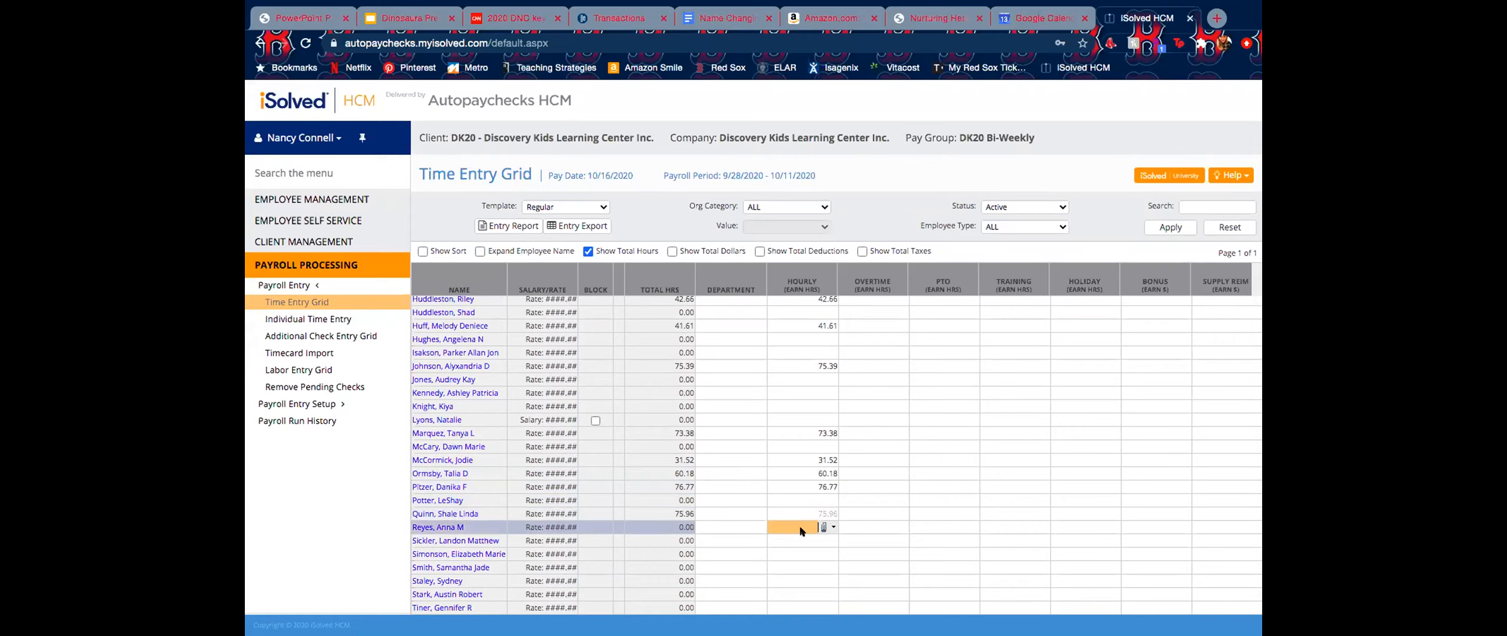
# Step: Enter Hourly hours of 68.33 for the 34th employee and 62.84 for the 36th employee in the grid
pyautogui.click(796, 538)
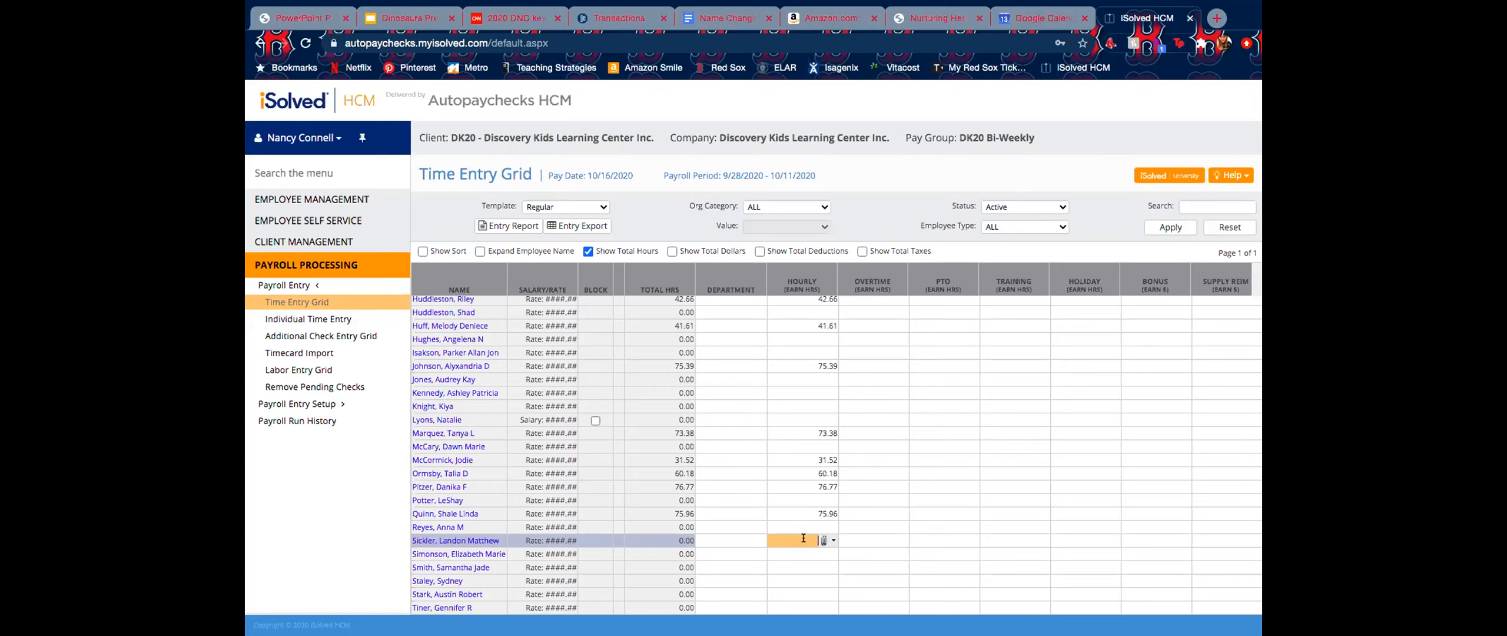
pyautogui.write('.33')
pyautogui.press('Tab')
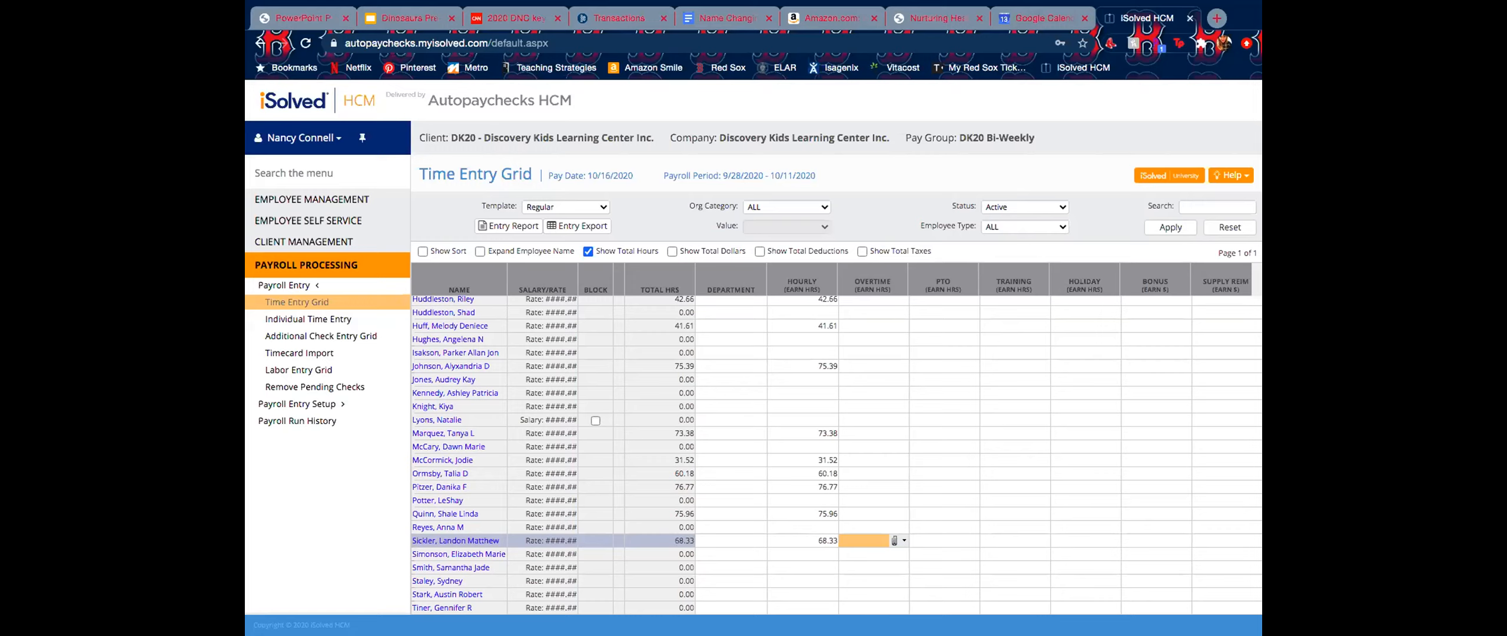
pyautogui.click(790, 565)
pyautogui.write('62.84')
pyautogui.press('Tab')
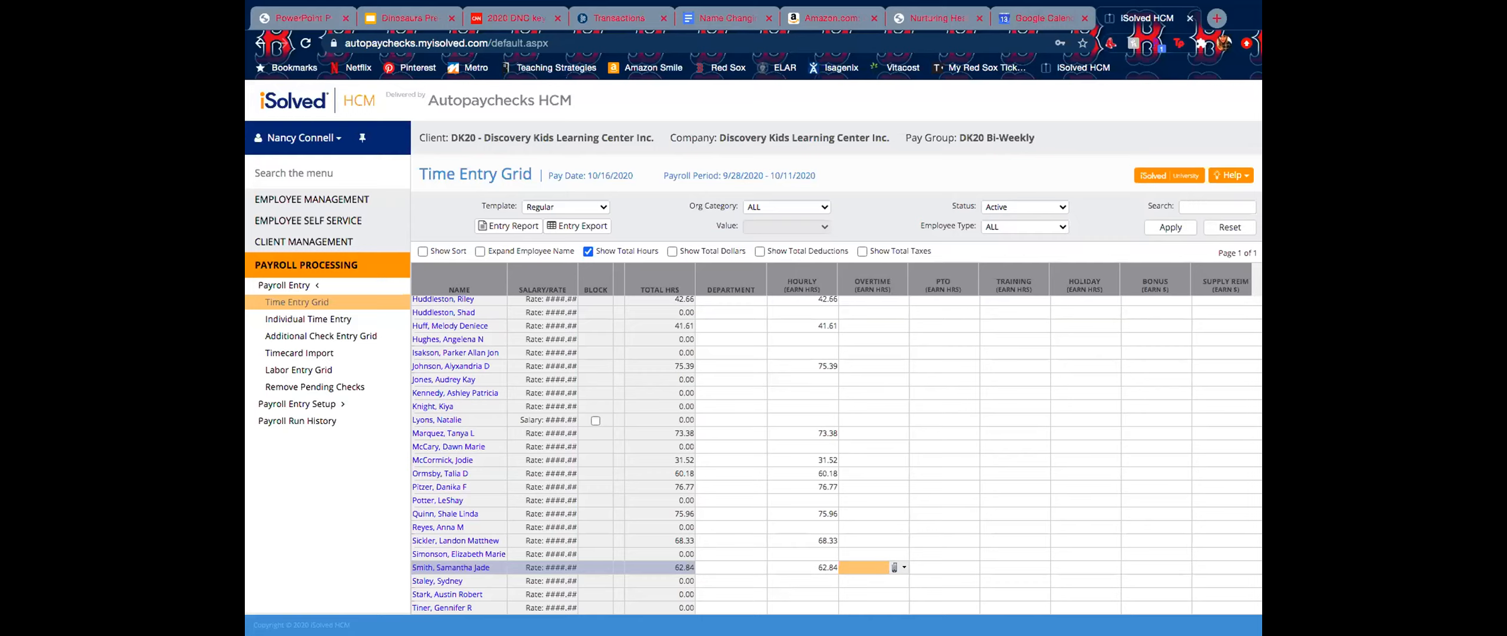
# Step: Enter 80.00 Hourly hours and 1.01 Overtime hours for the 38th employee, second from the end of the list
pyautogui.click(793, 593)
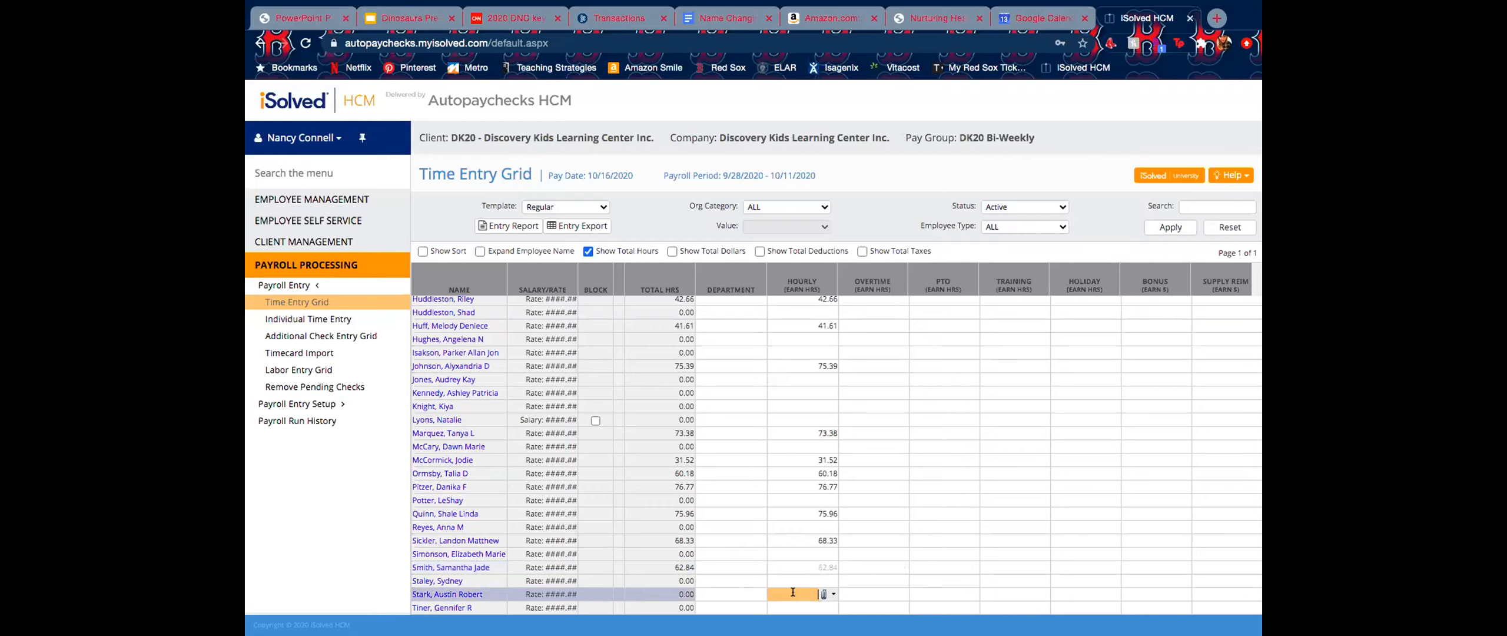
pyautogui.press('Tab')
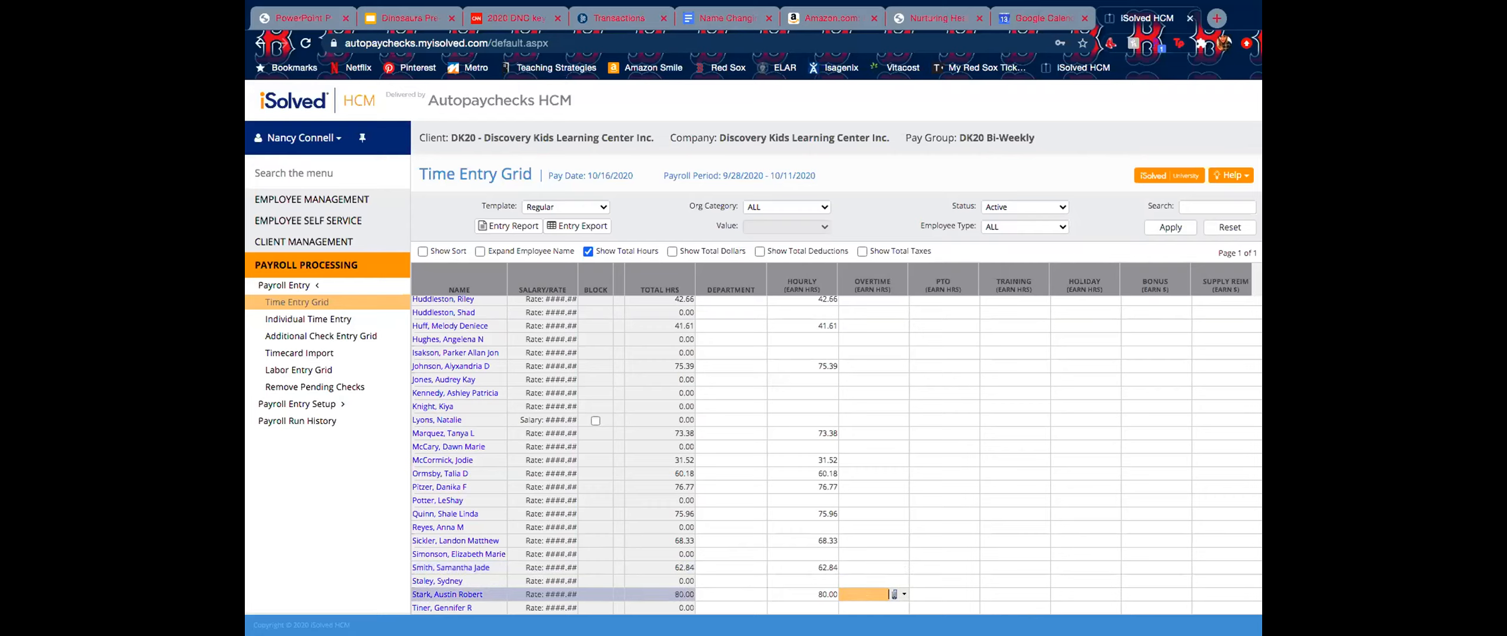
pyautogui.write('1.01')
pyautogui.press('Tab')
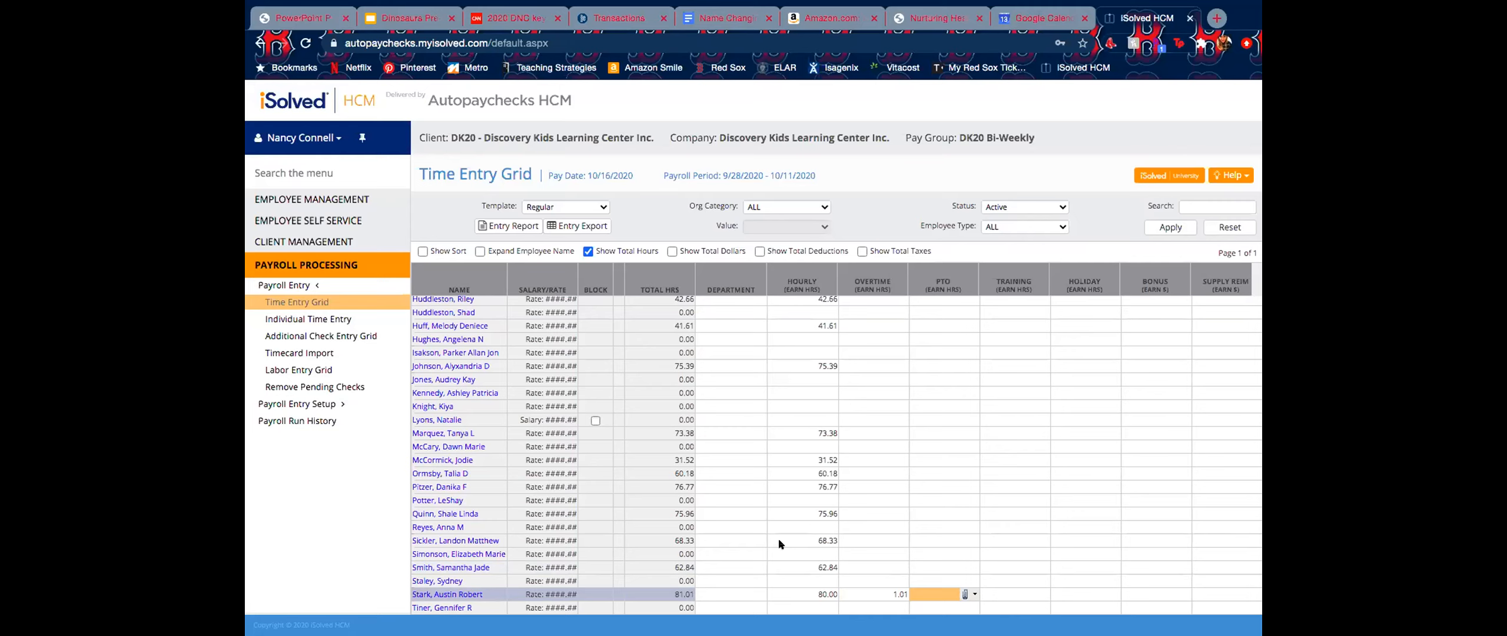
# Step: Enter 70.91 Hourly hours and a Supply Reim amount of 17.23 for the last employee in the grid
pyautogui.click(811, 604)
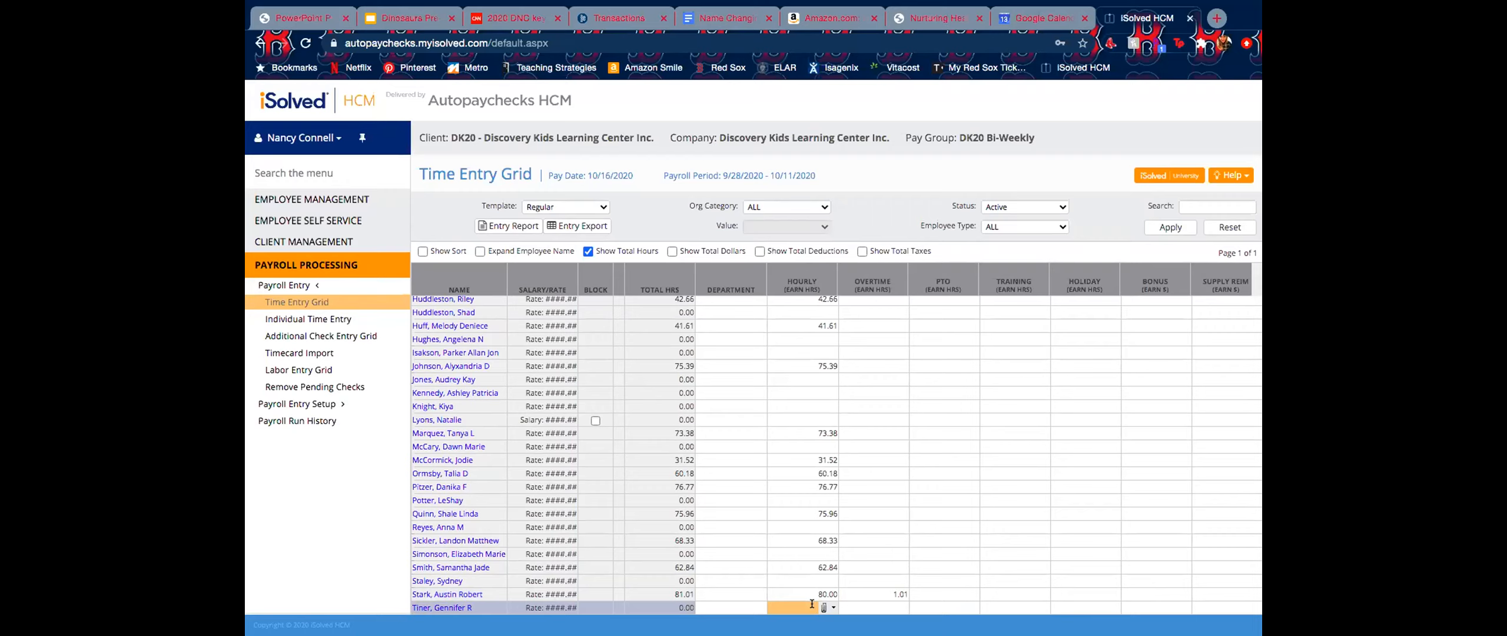
pyautogui.write('70.91')
pyautogui.press('Tab')
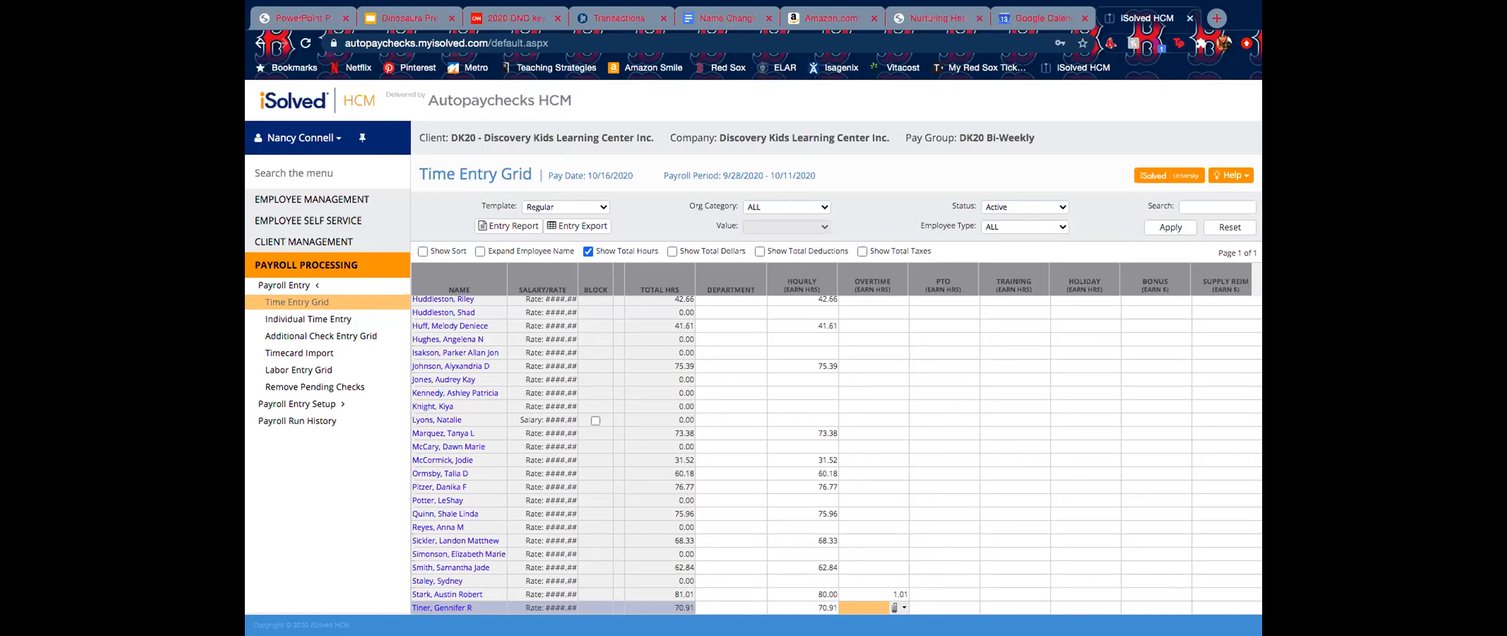
pyautogui.press('Tab')
pyautogui.press('Tab')
pyautogui.press('Tab')
pyautogui.press('Tab')
pyautogui.press('Tab')
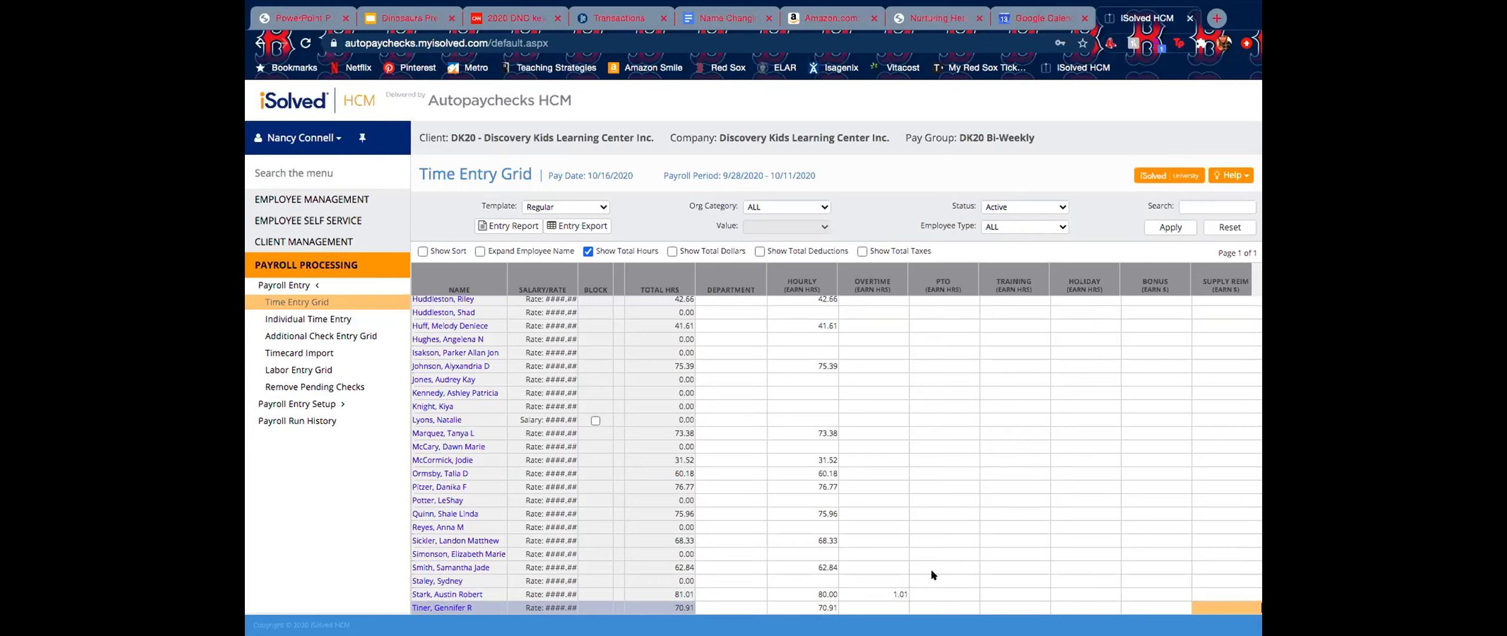
pyautogui.write('17.23')
pyautogui.click(1136, 596)
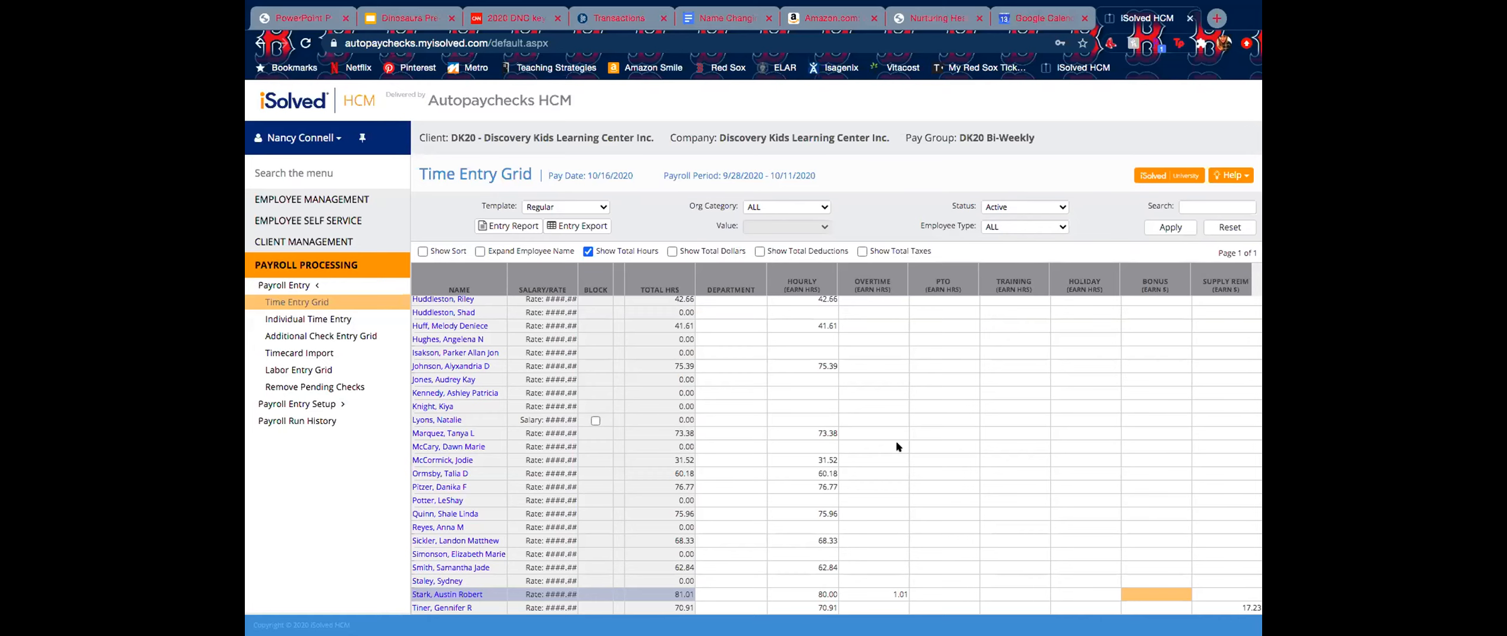
# Step: Reload the page and reopen the payroll Time Entry Grid to refresh the employees' entries
pyautogui.scroll(5, 897, 446)
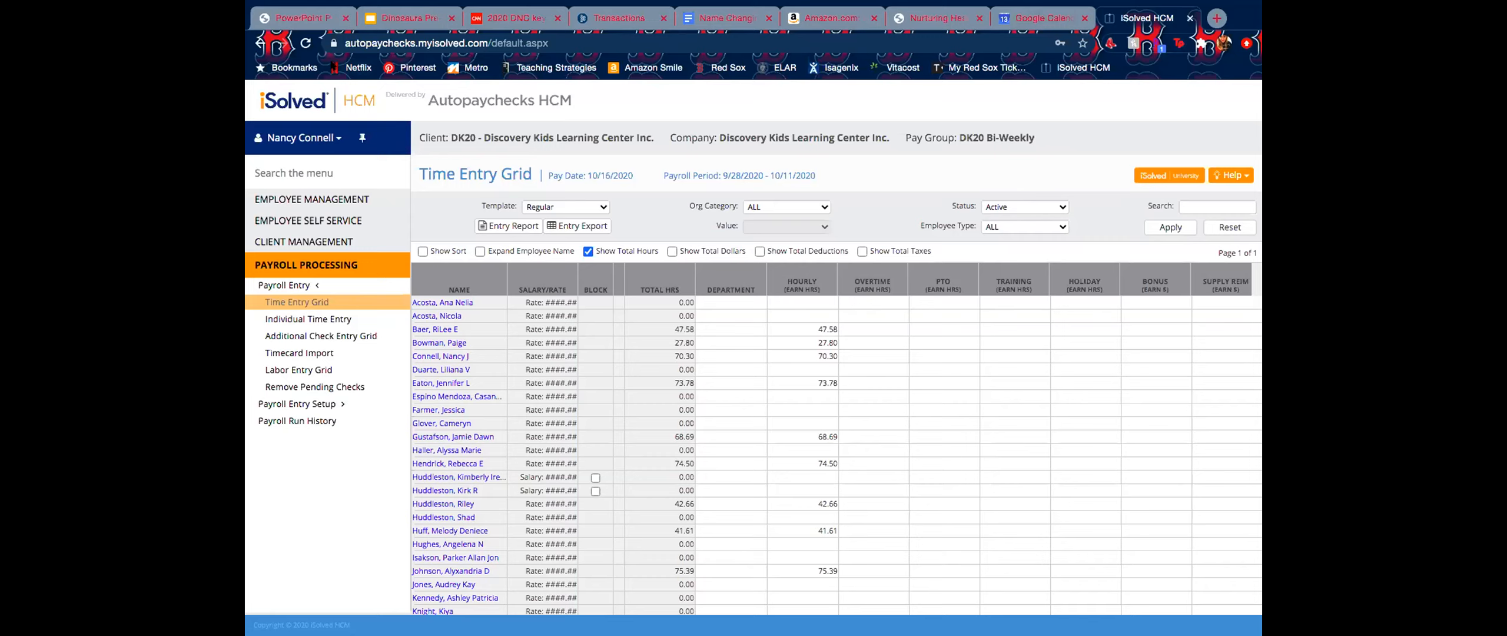
pyautogui.click(306, 43)
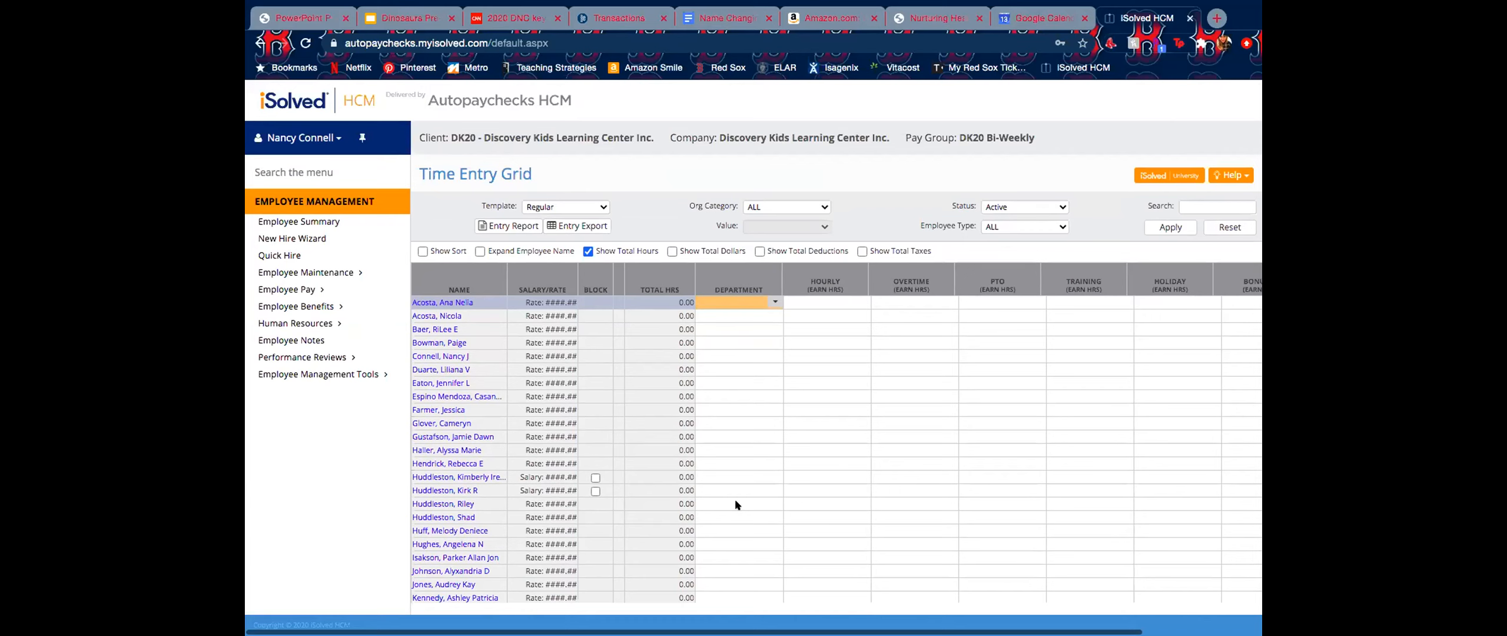
pyautogui.scroll(-3, 734, 499)
pyautogui.scroll(-3, 737, 505)
pyautogui.scroll(6, 735, 504)
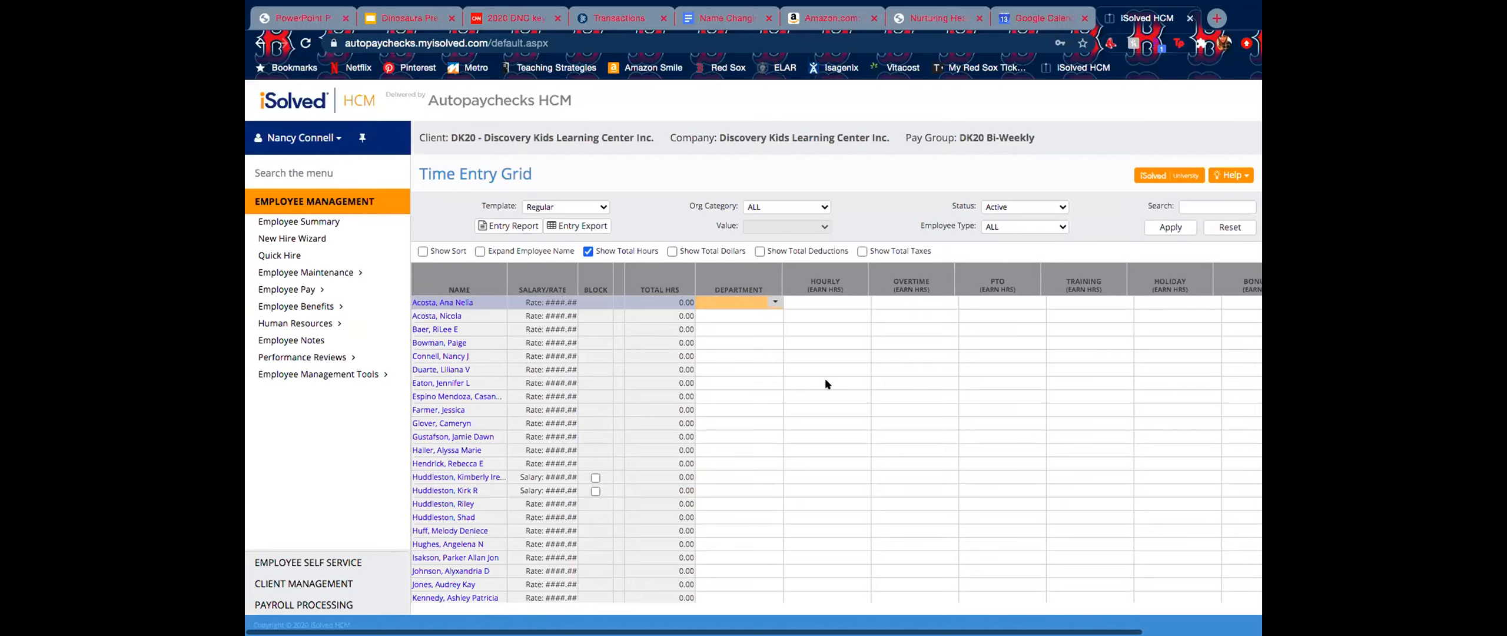
pyautogui.click(835, 302)
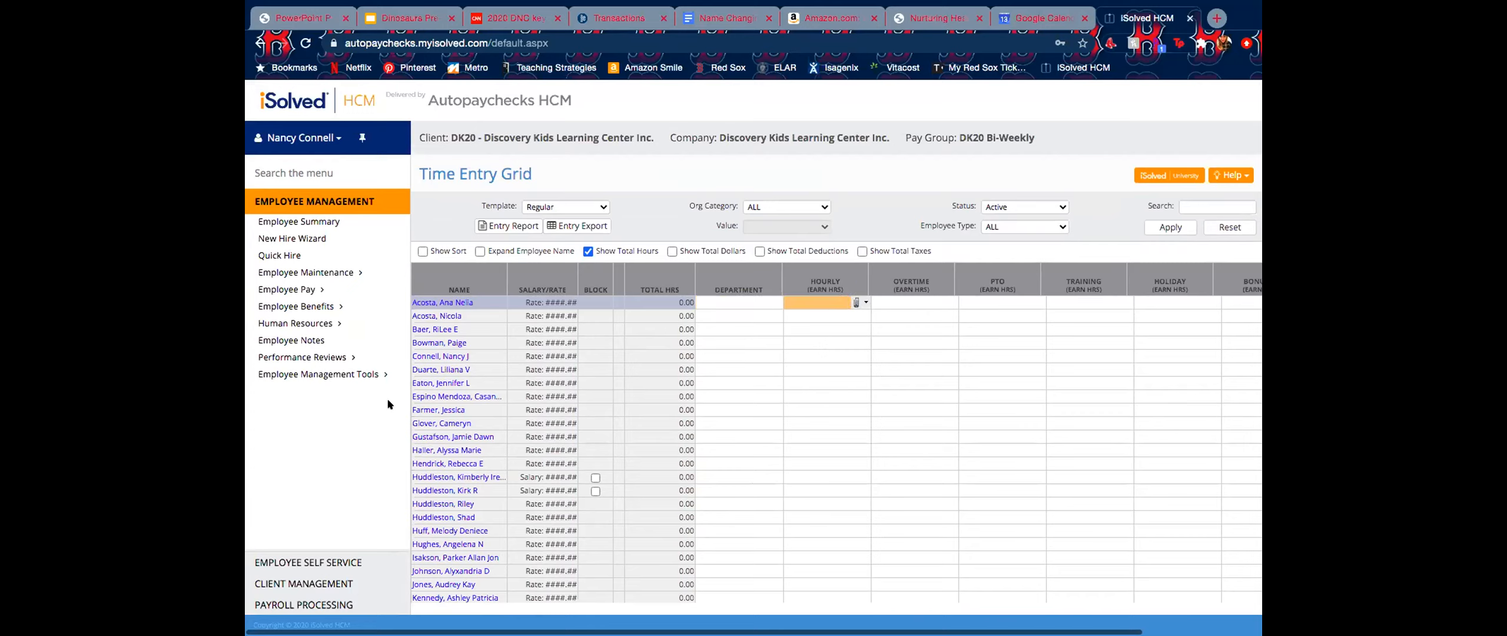
pyautogui.click(332, 603)
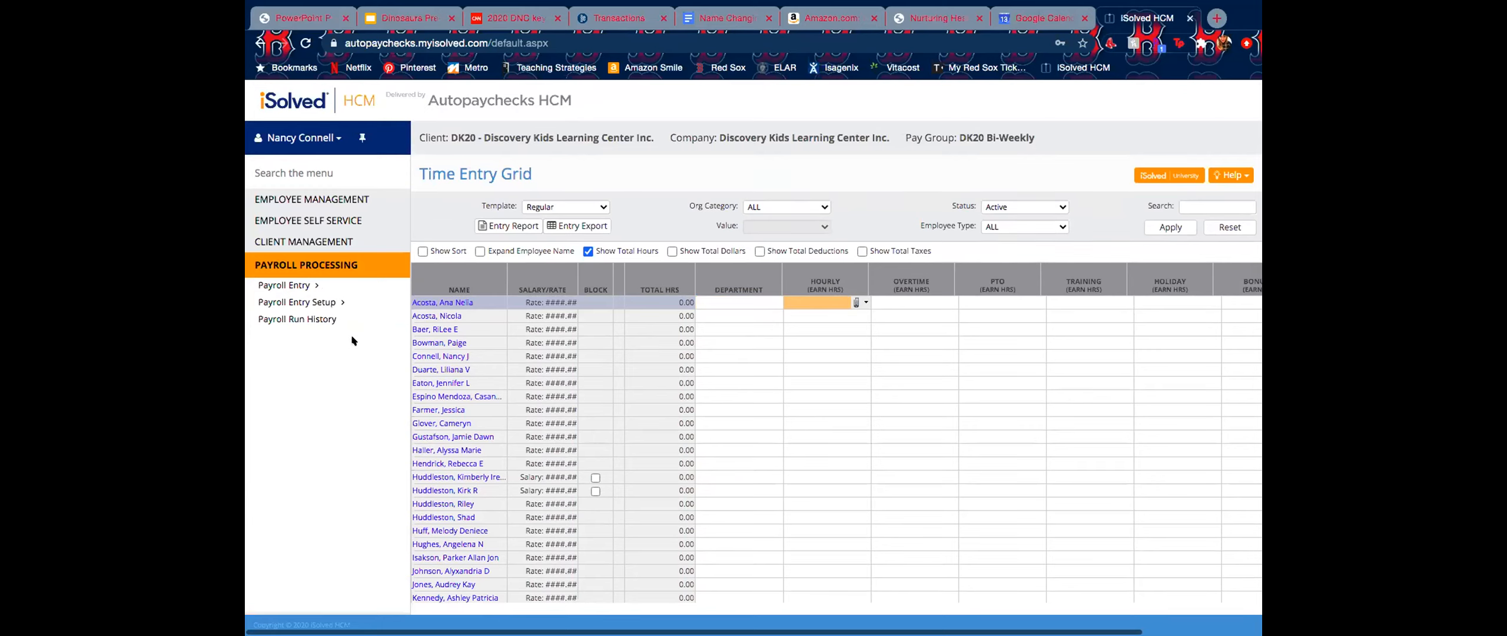
pyautogui.click(297, 285)
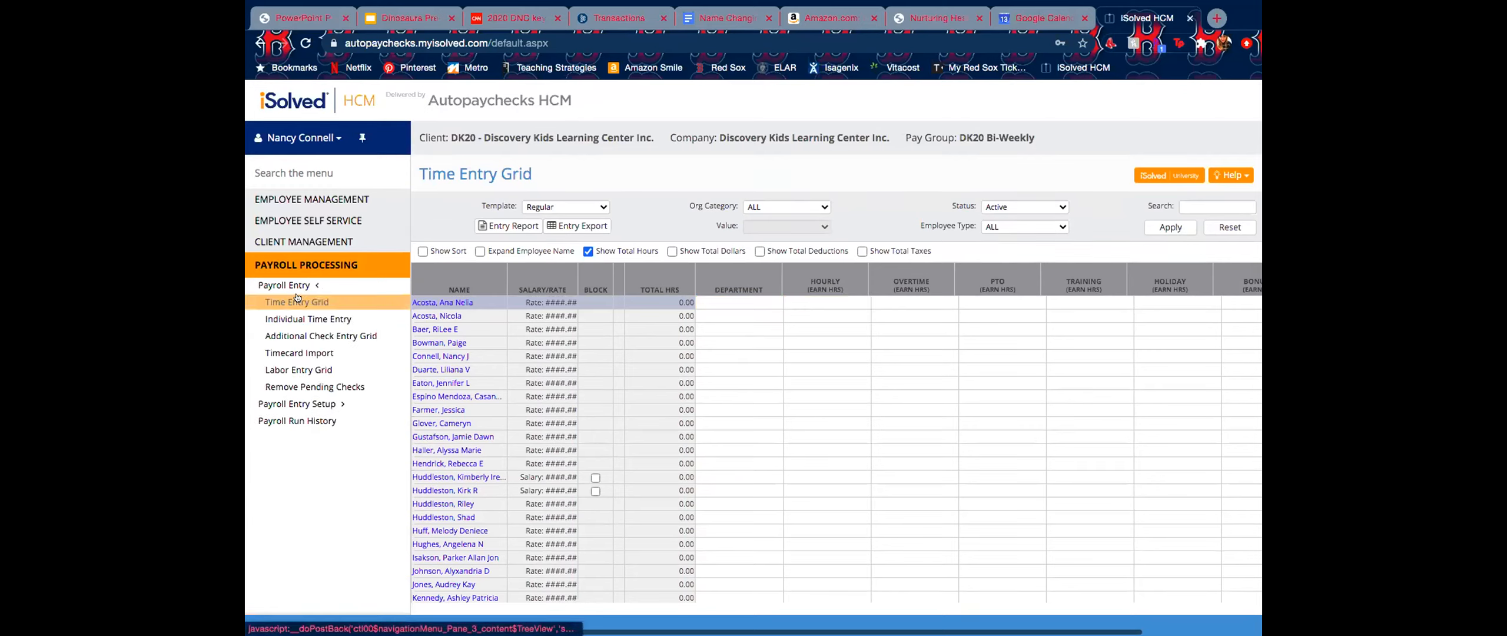
pyautogui.click(297, 300)
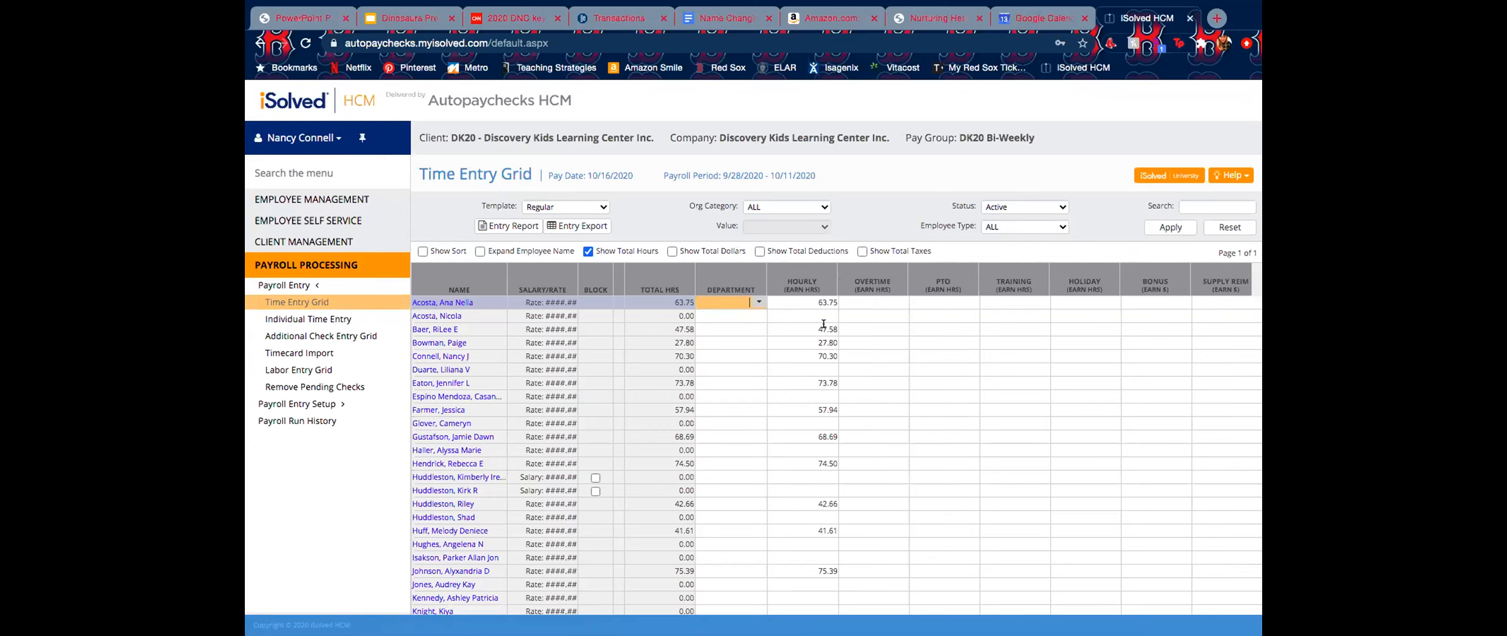
# Step: Enter Hourly hours of 41.41 for the 12th employee, between the ones with 68.69 and 74.50 hours
pyautogui.scroll(-4, 853, 416)
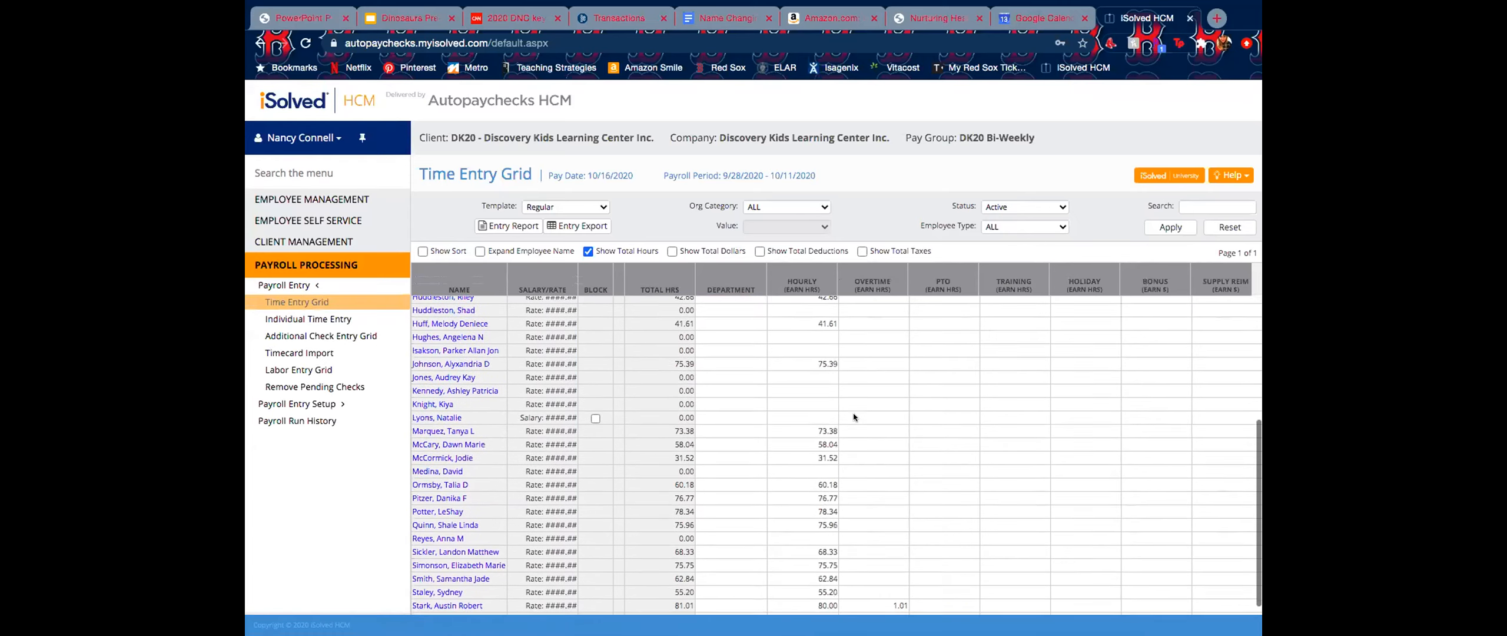
pyautogui.scroll(4, 854, 417)
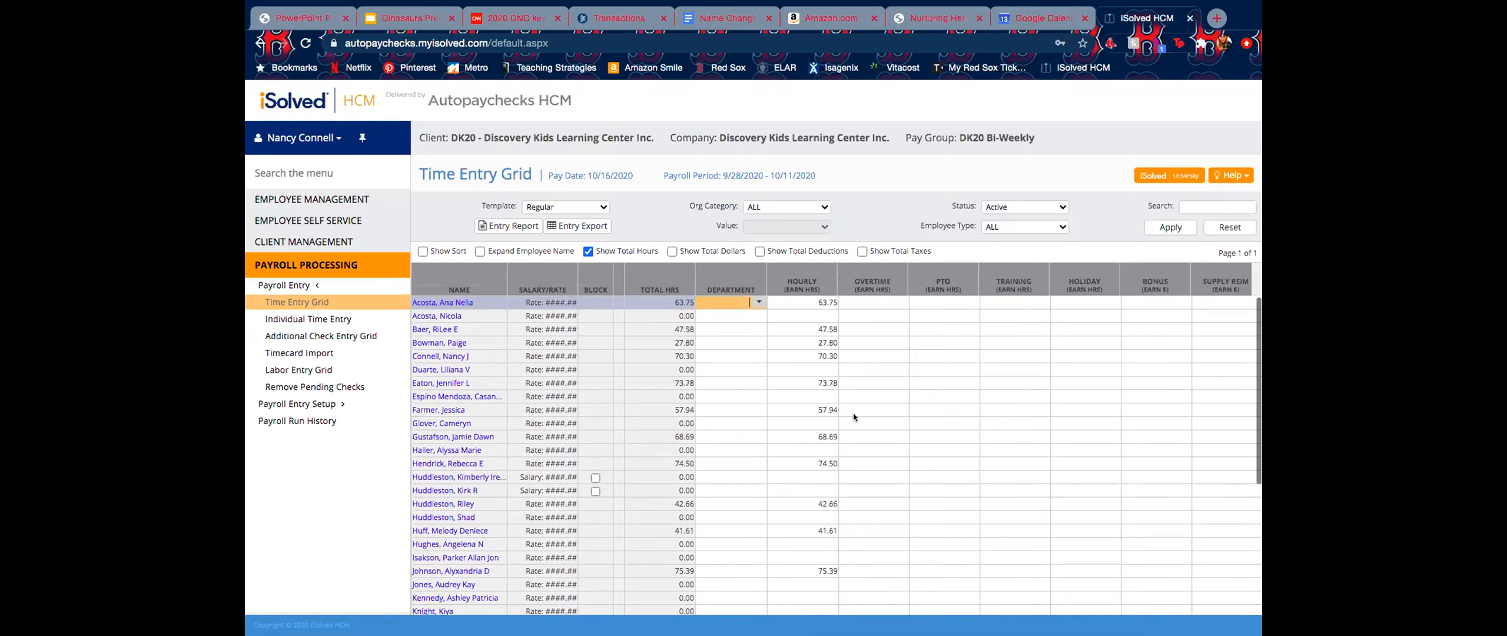
pyautogui.click(828, 314)
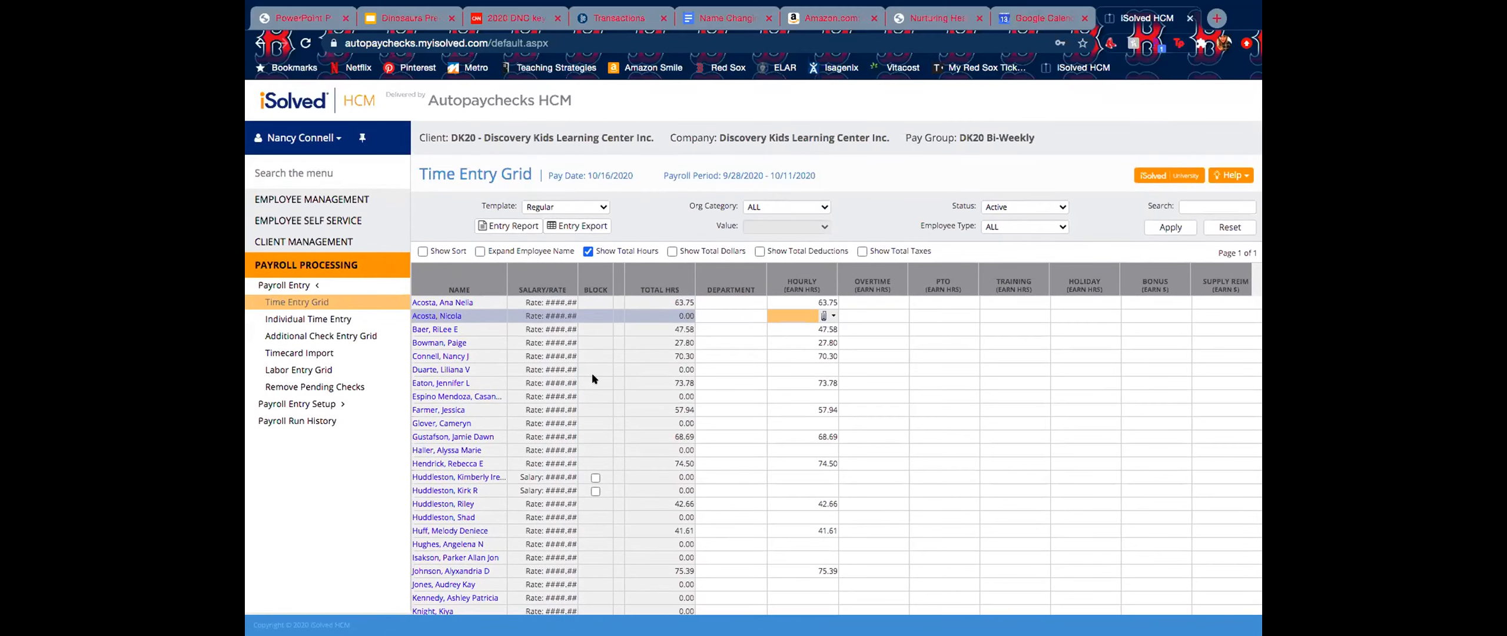
pyautogui.click(820, 449)
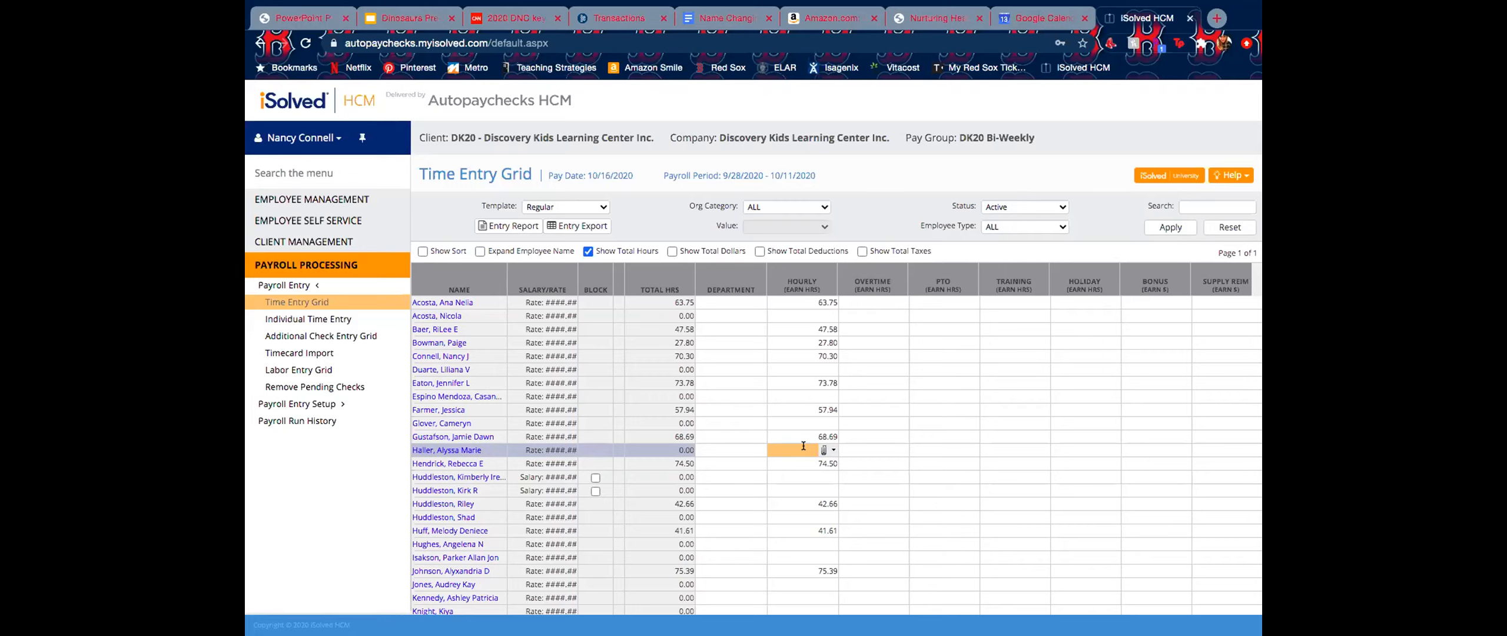
pyautogui.write('.41')
pyautogui.press('Tab')
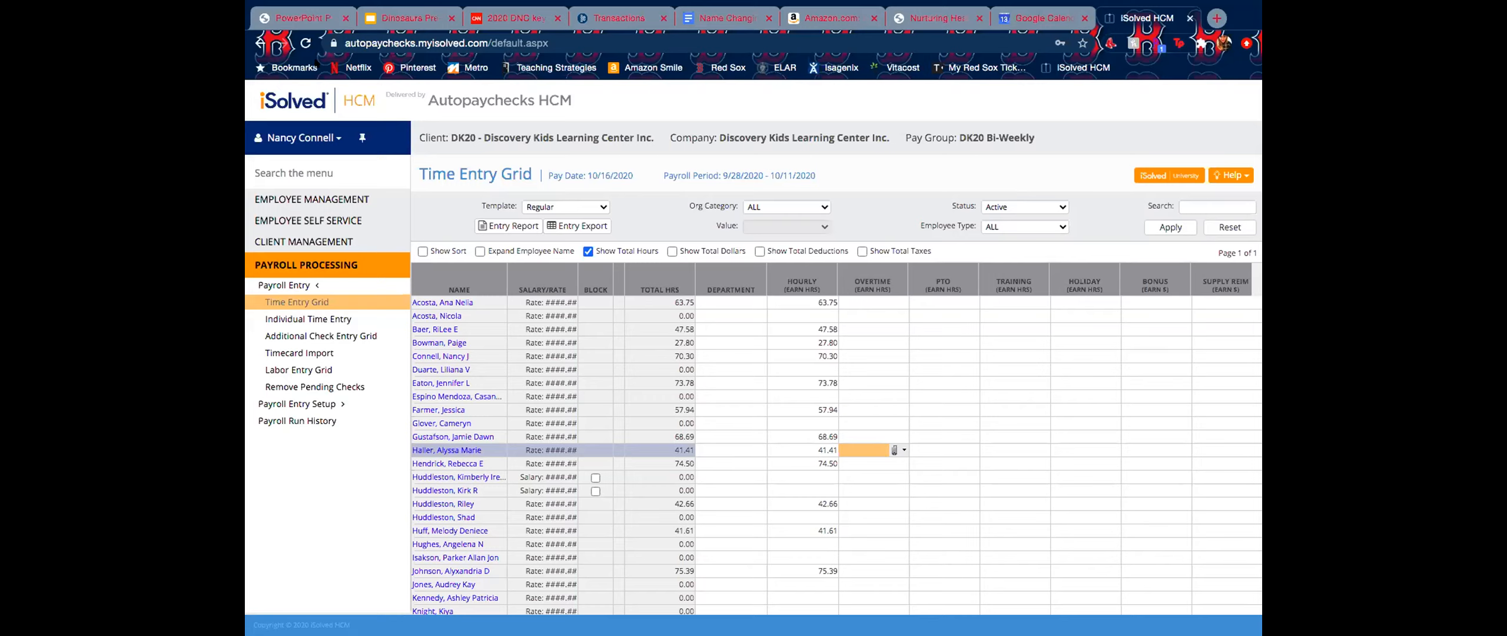
# Step: Reload the page and reopen the Time Entry Grid from the payroll entry section
pyautogui.click(306, 44)
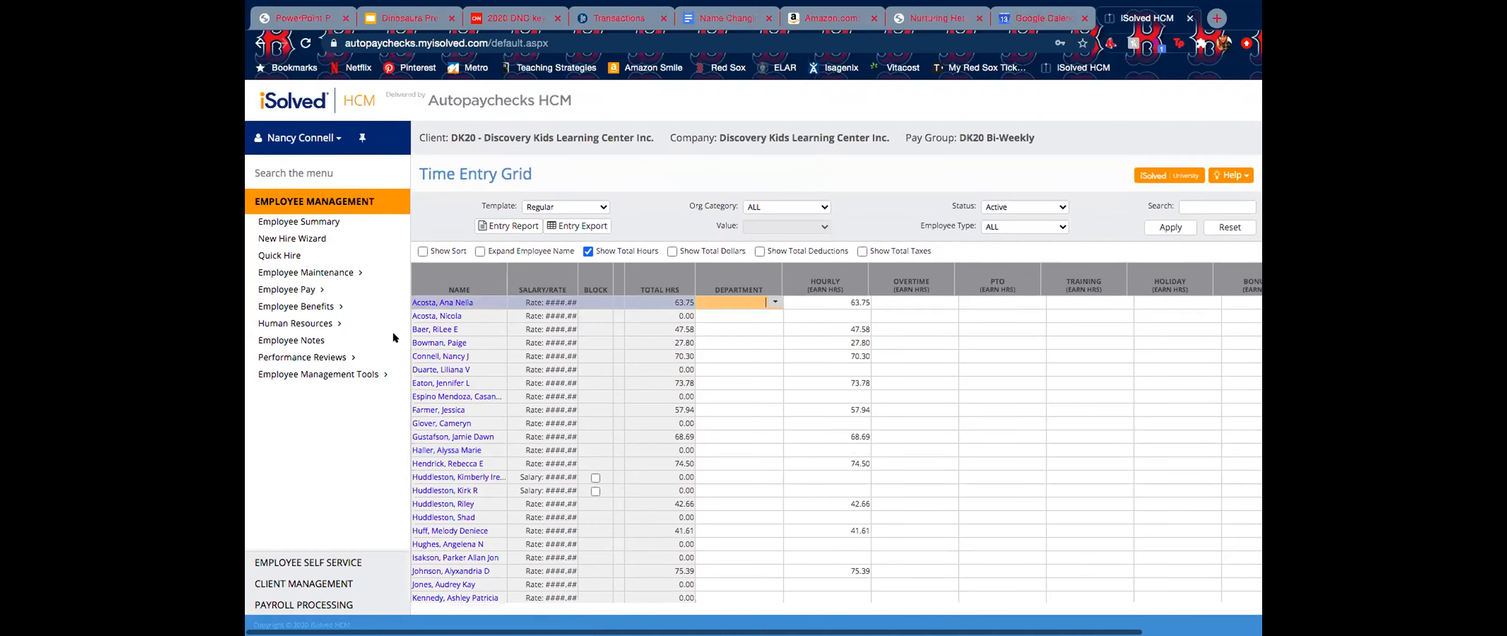
pyautogui.click(345, 603)
pyautogui.click(303, 286)
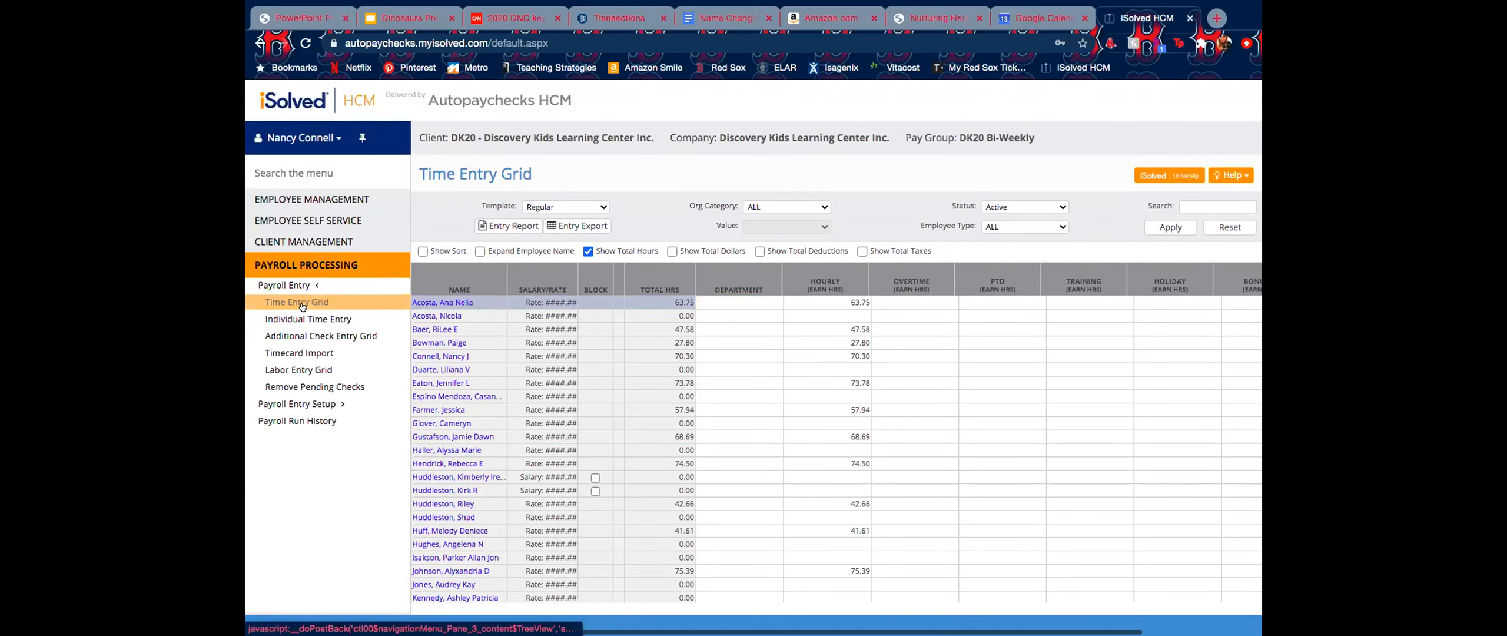
pyautogui.click(302, 302)
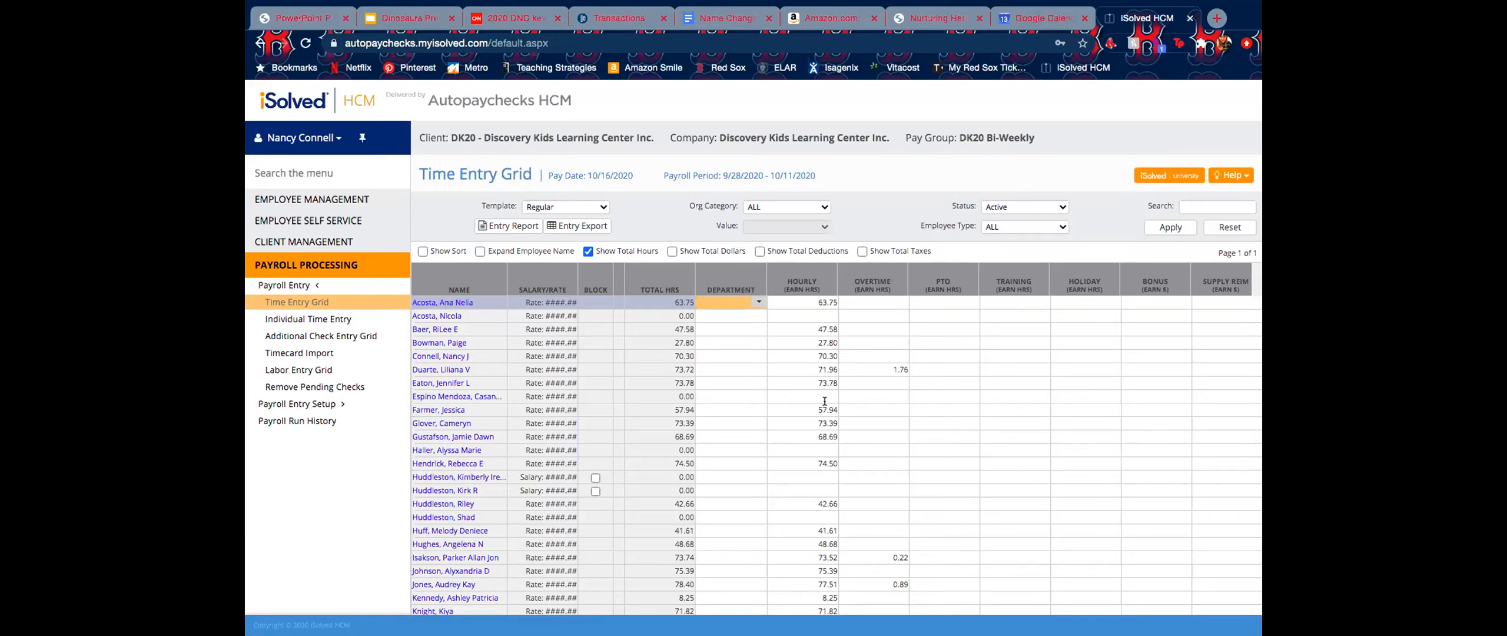
# Step: Enter Hourly hours of 41.41 for the 12th employee and 17.12 for the 8th employee in the grid
pyautogui.click(814, 450)
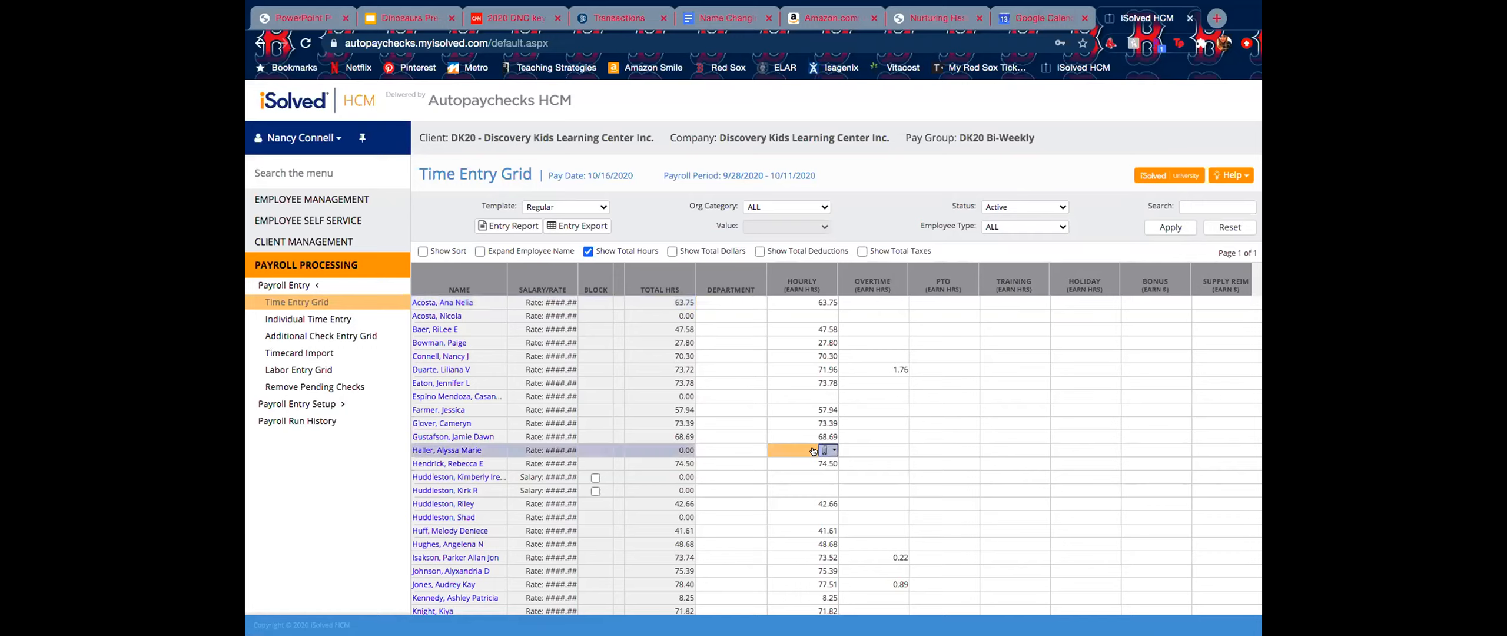
pyautogui.write('41.41')
pyautogui.press('Tab')
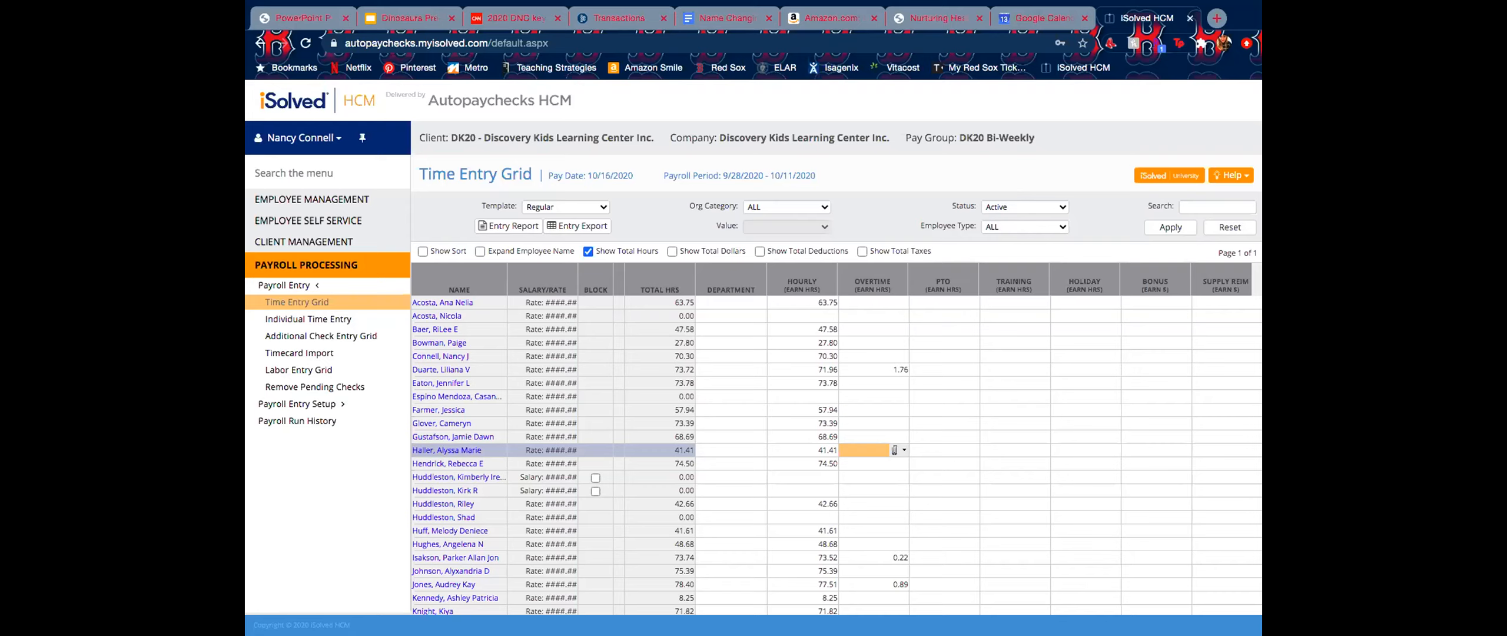
pyautogui.click(822, 397)
pyautogui.write('17.12')
pyautogui.press('Tab')
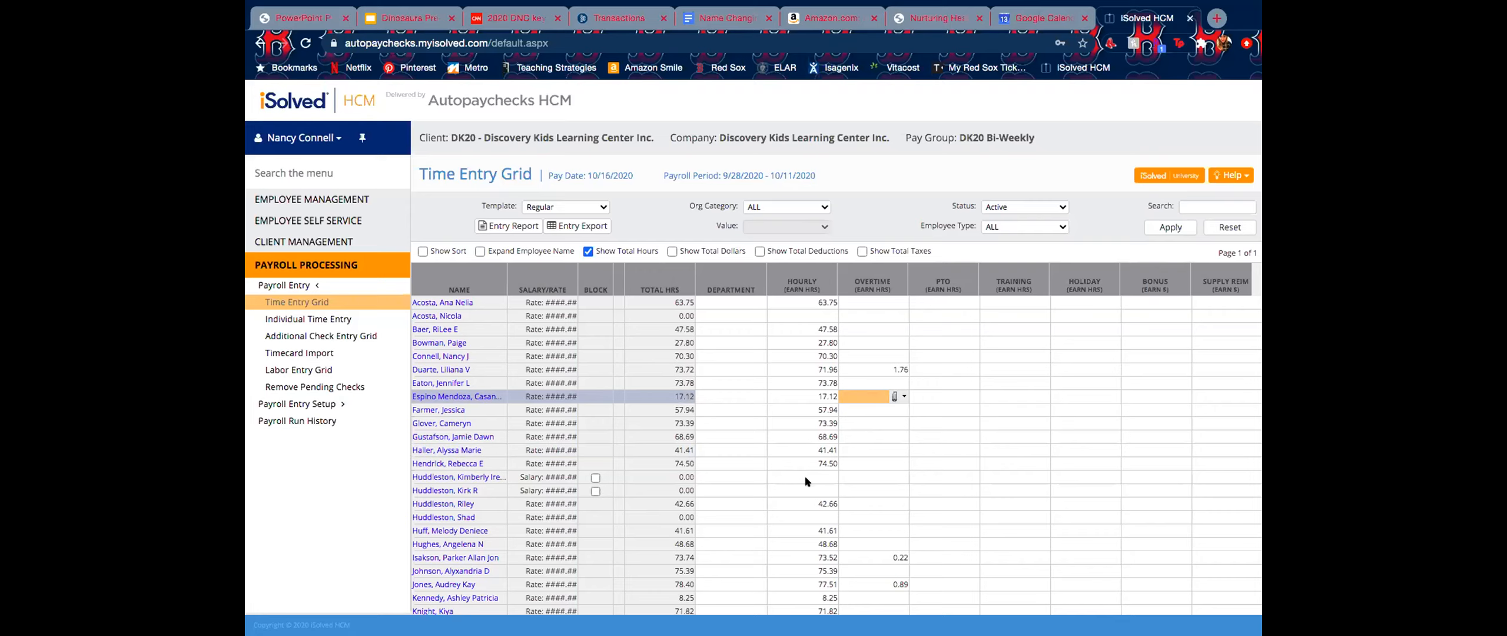
# Step: Enter 9.29 Hourly hours for the employee listed between the ones with 31.52 and 60.18 hours
pyautogui.scroll(-1, 848, 475)
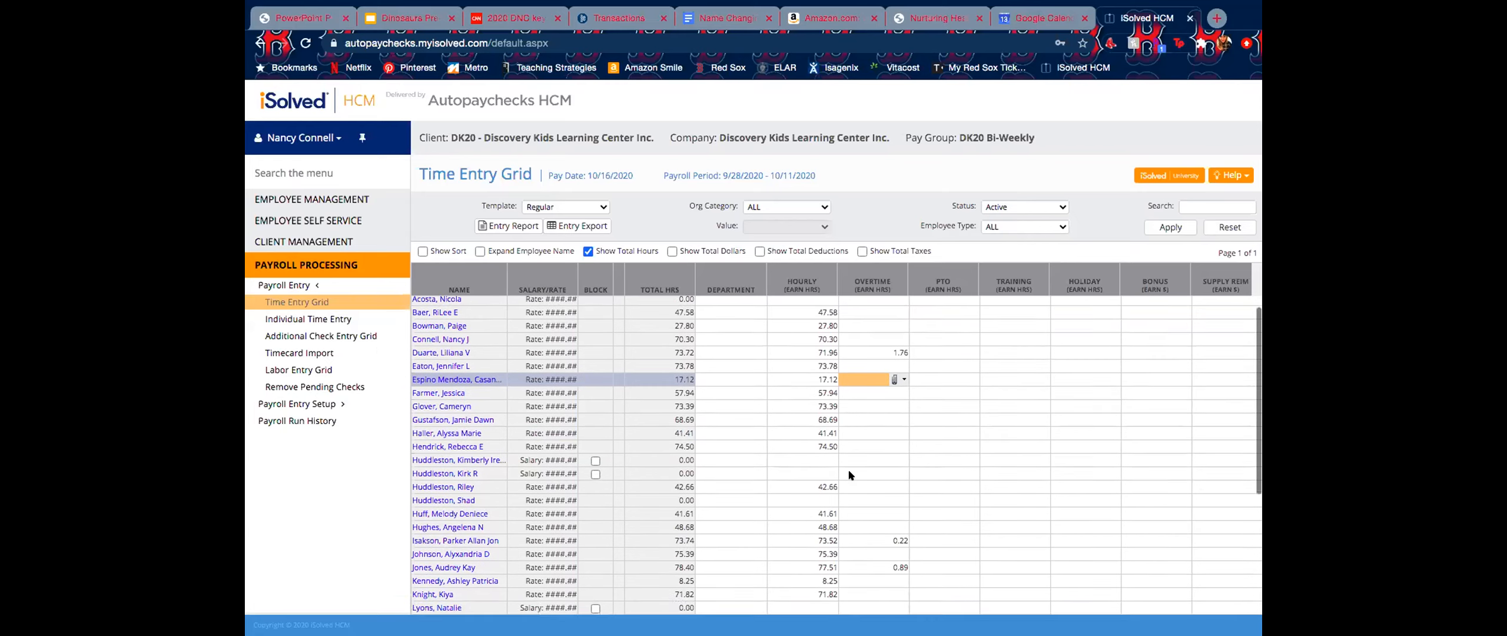
pyautogui.scroll(-4, 849, 474)
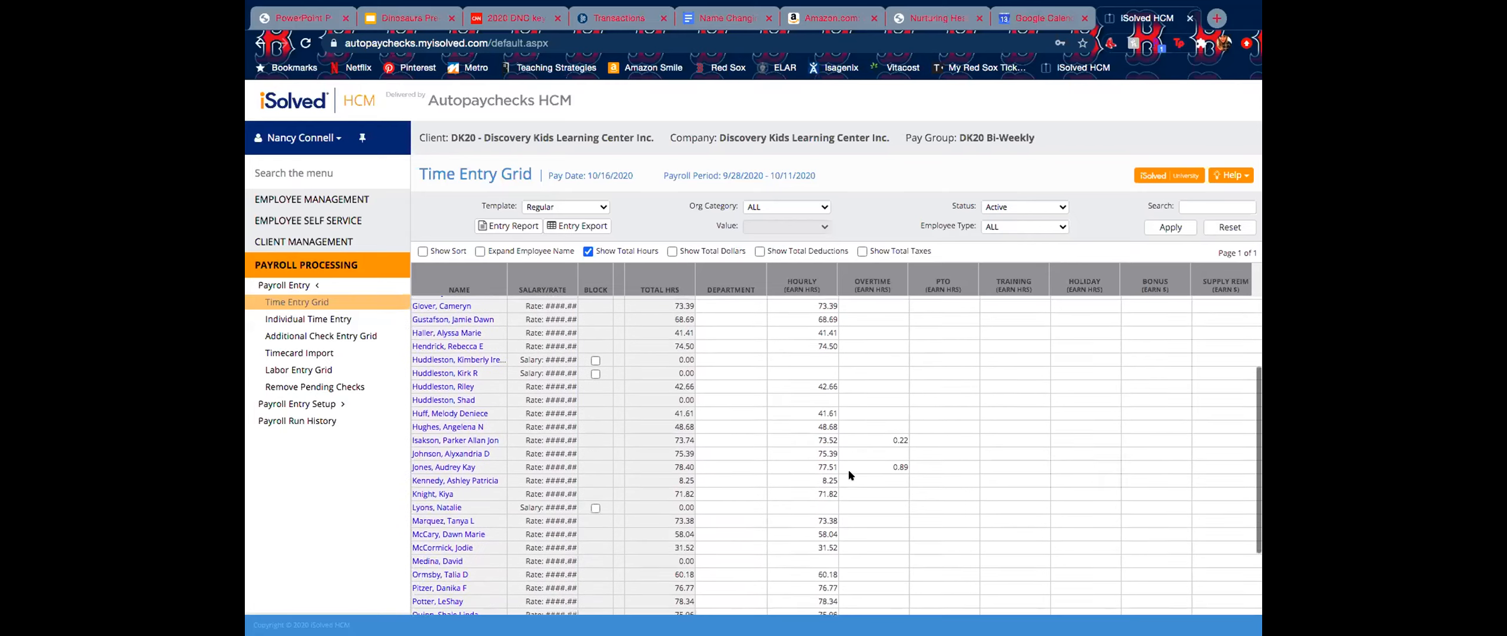
pyautogui.scroll(-1, 850, 474)
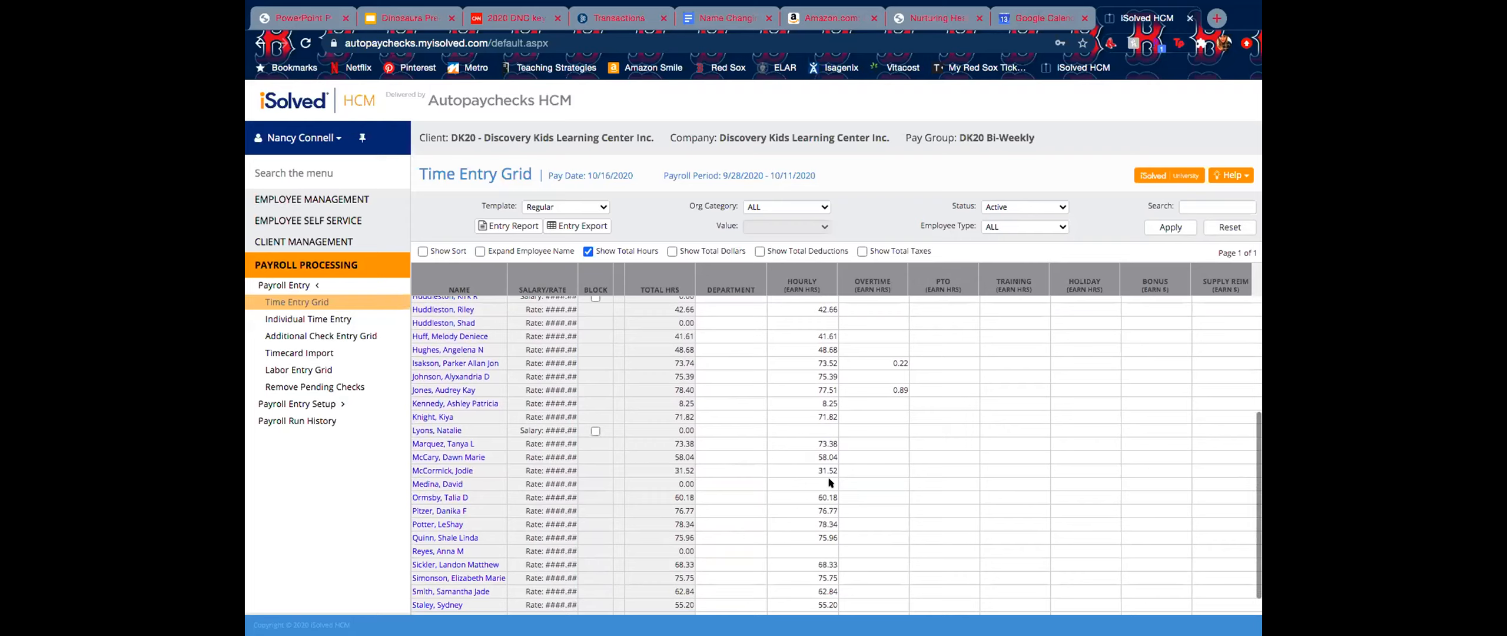
pyautogui.click(830, 483)
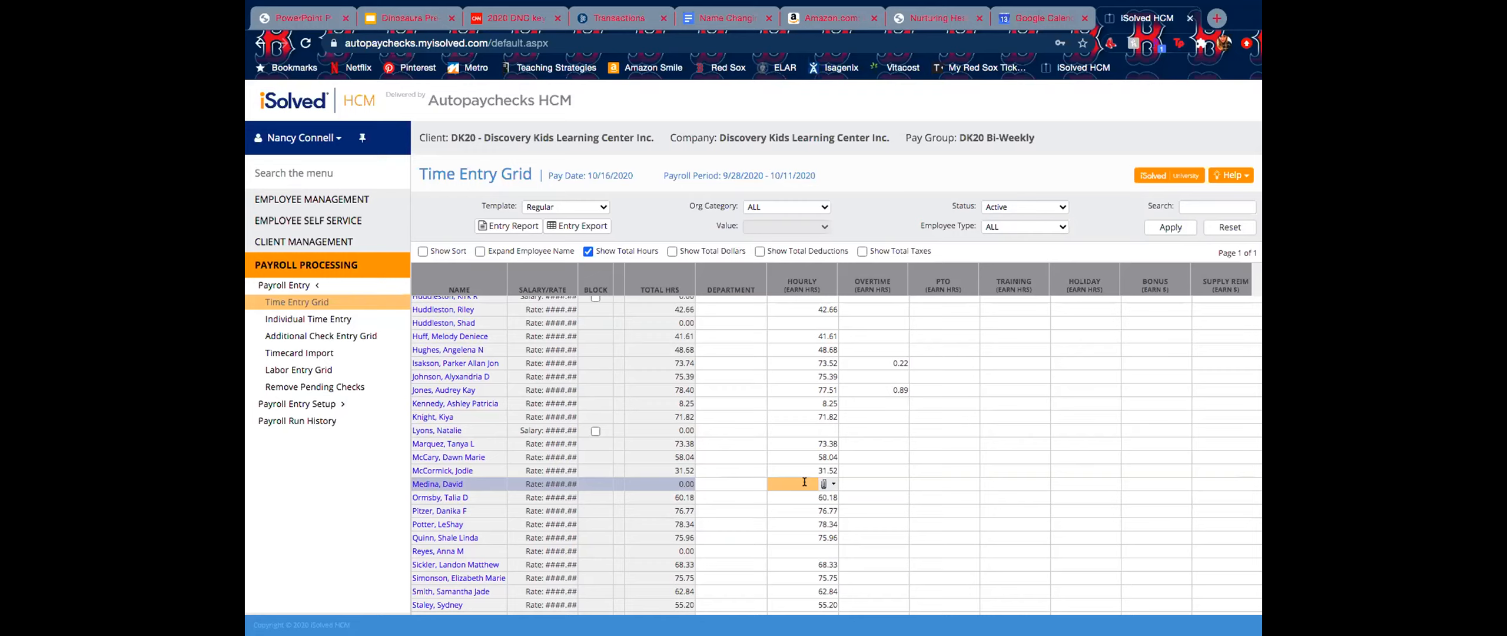
pyautogui.write('.29')
pyautogui.press('Tab')
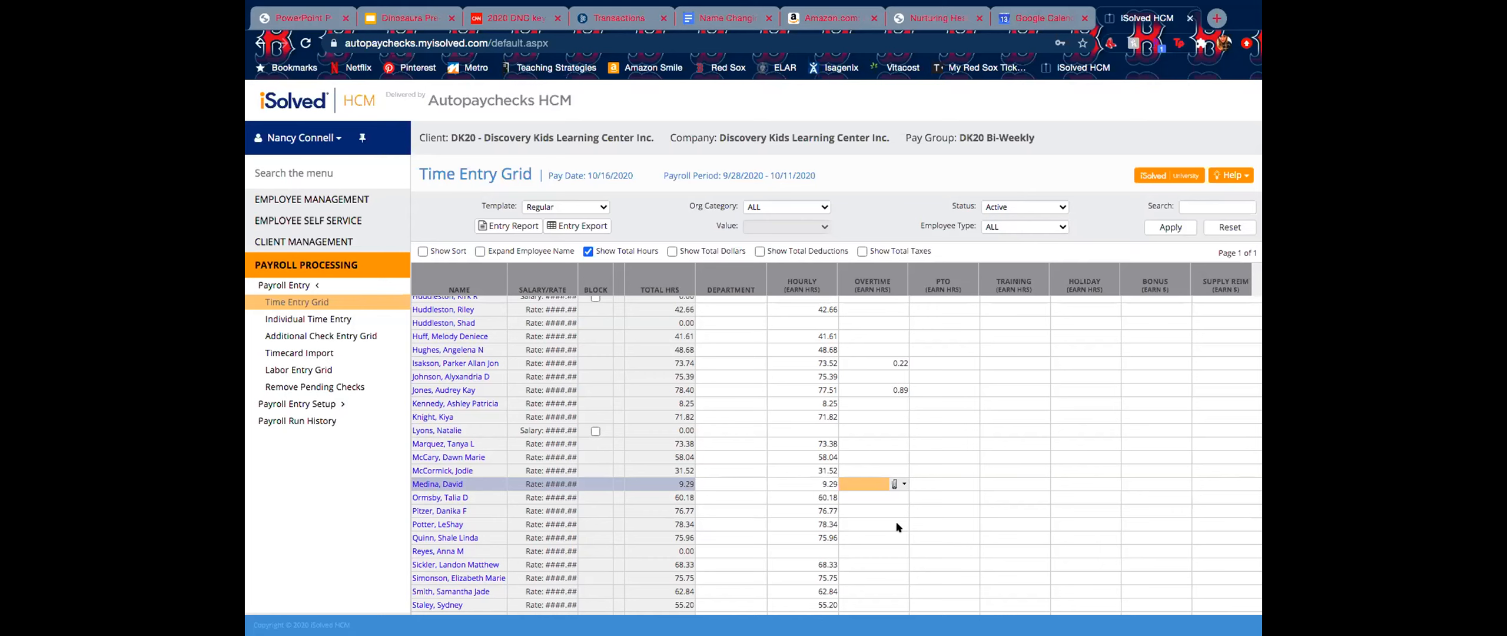
# Step: Review the whole grid from the first to the last employee for missing hourly and overtime entries
pyautogui.scroll(-1, 899, 527)
pyautogui.scroll(1, 898, 527)
pyautogui.scroll(4, 899, 526)
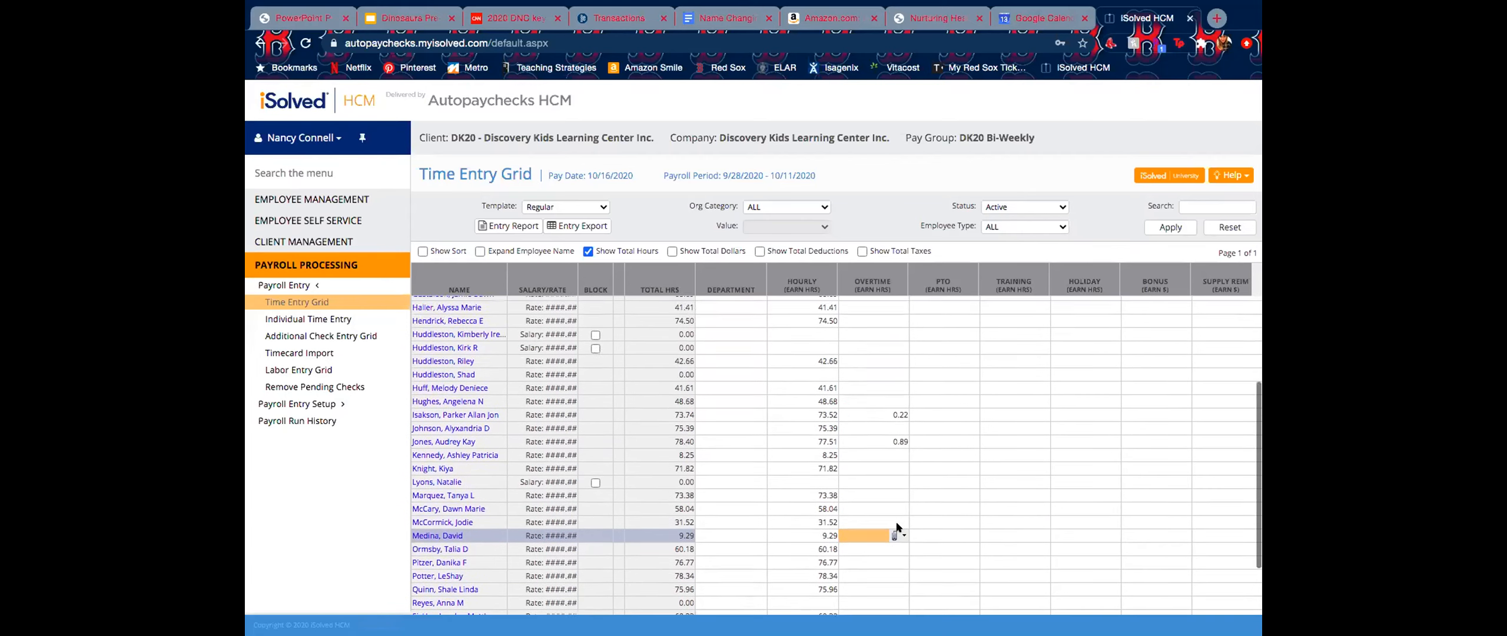
pyautogui.scroll(3, 897, 524)
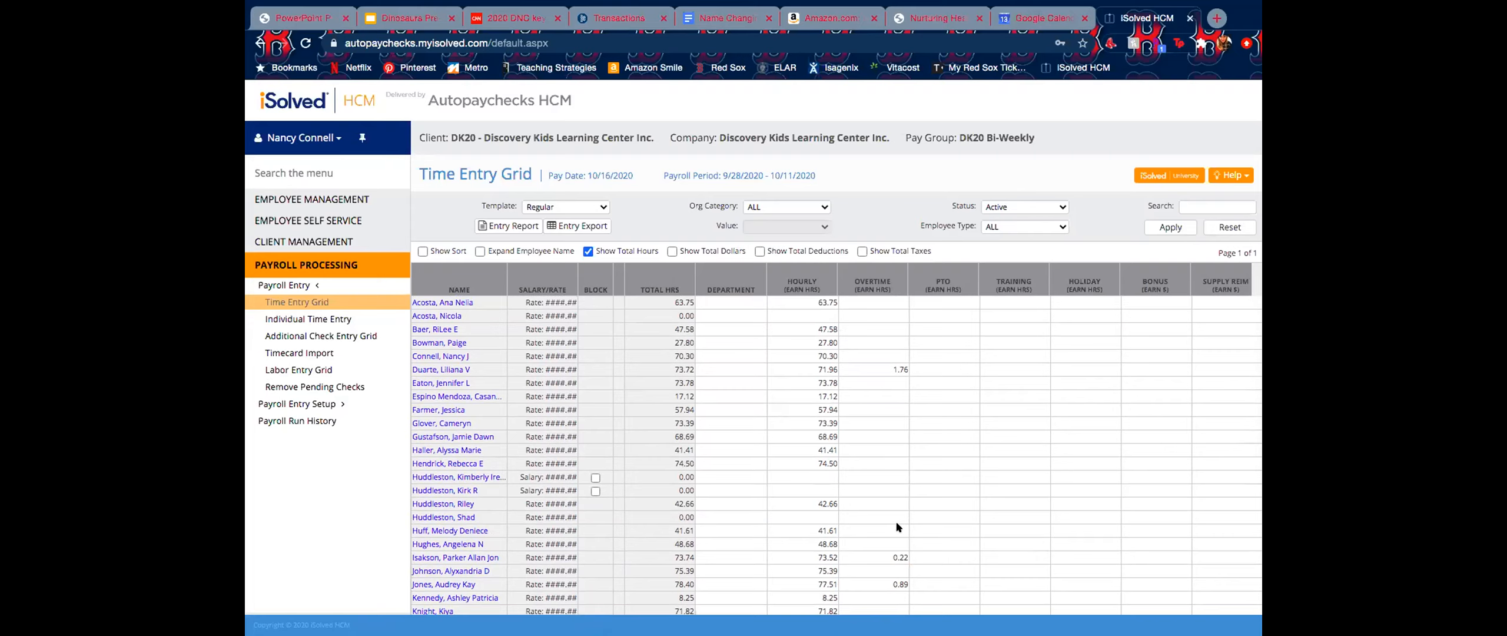
pyautogui.scroll(-10, 883, 449)
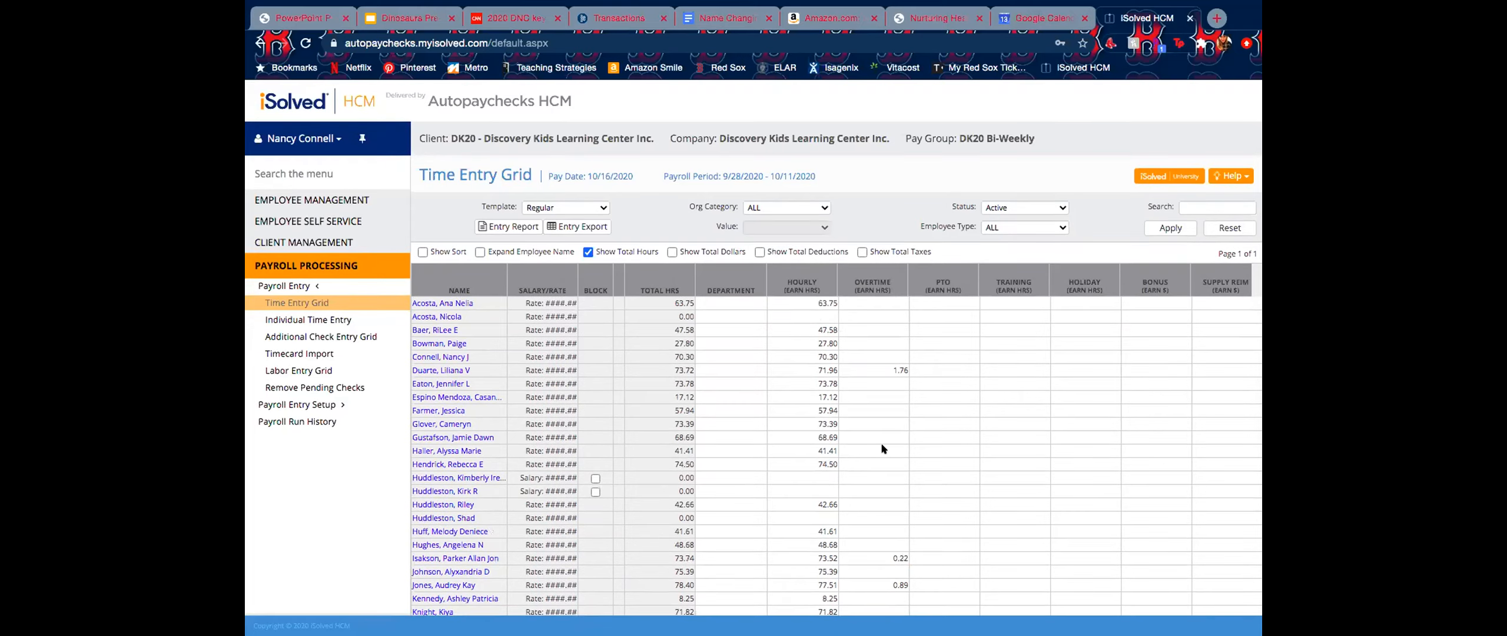
pyautogui.click(883, 448)
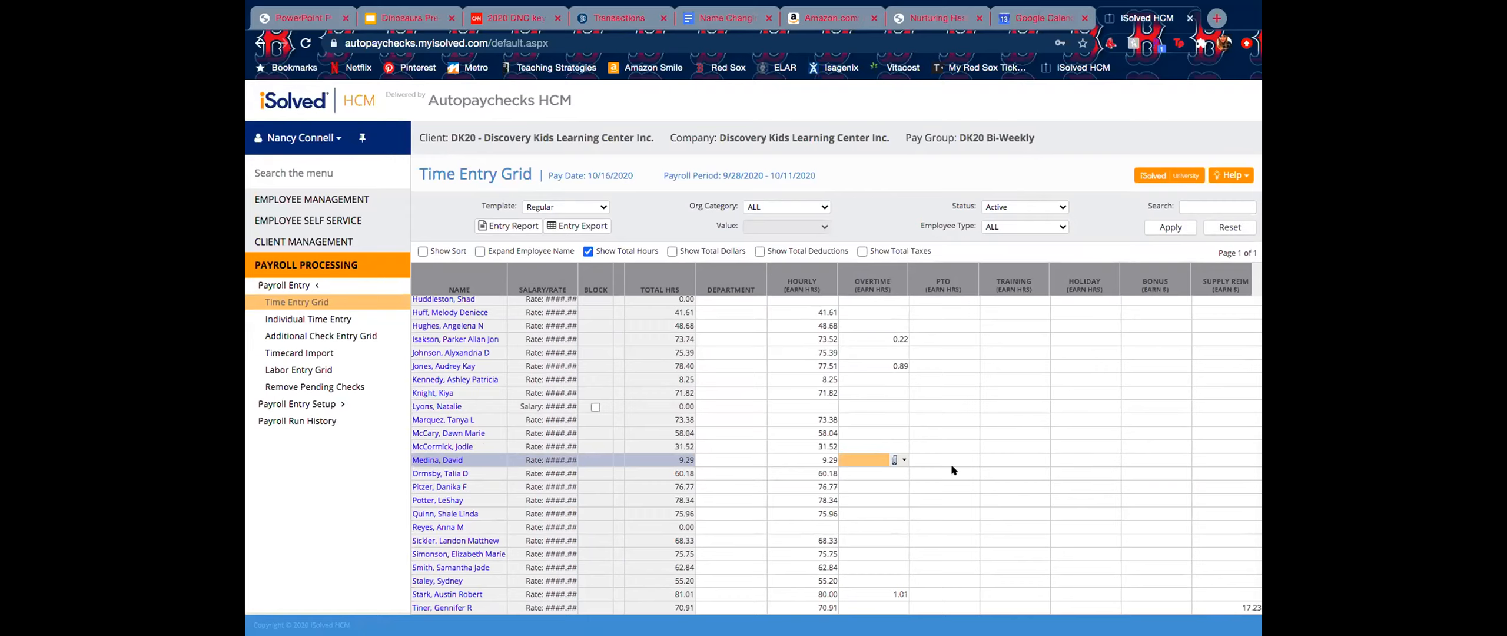
pyautogui.scroll(10, 955, 450)
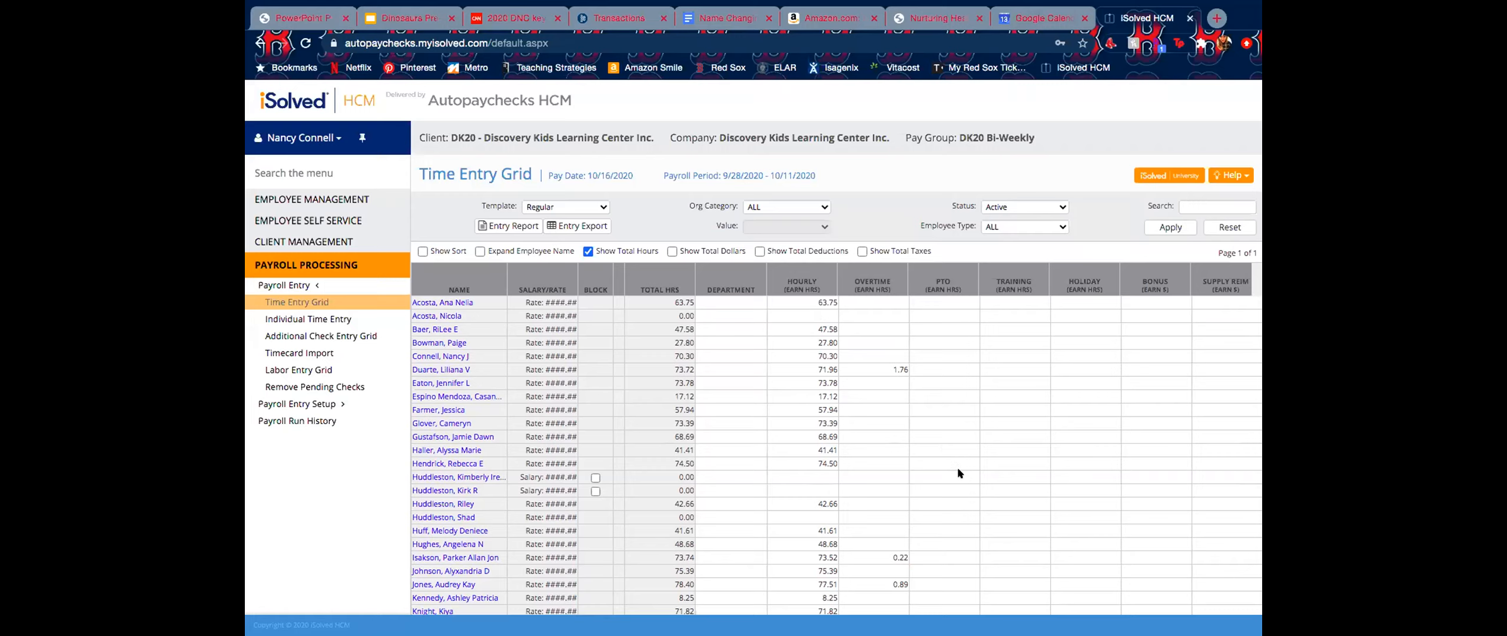
pyautogui.scroll(-2, 955, 498)
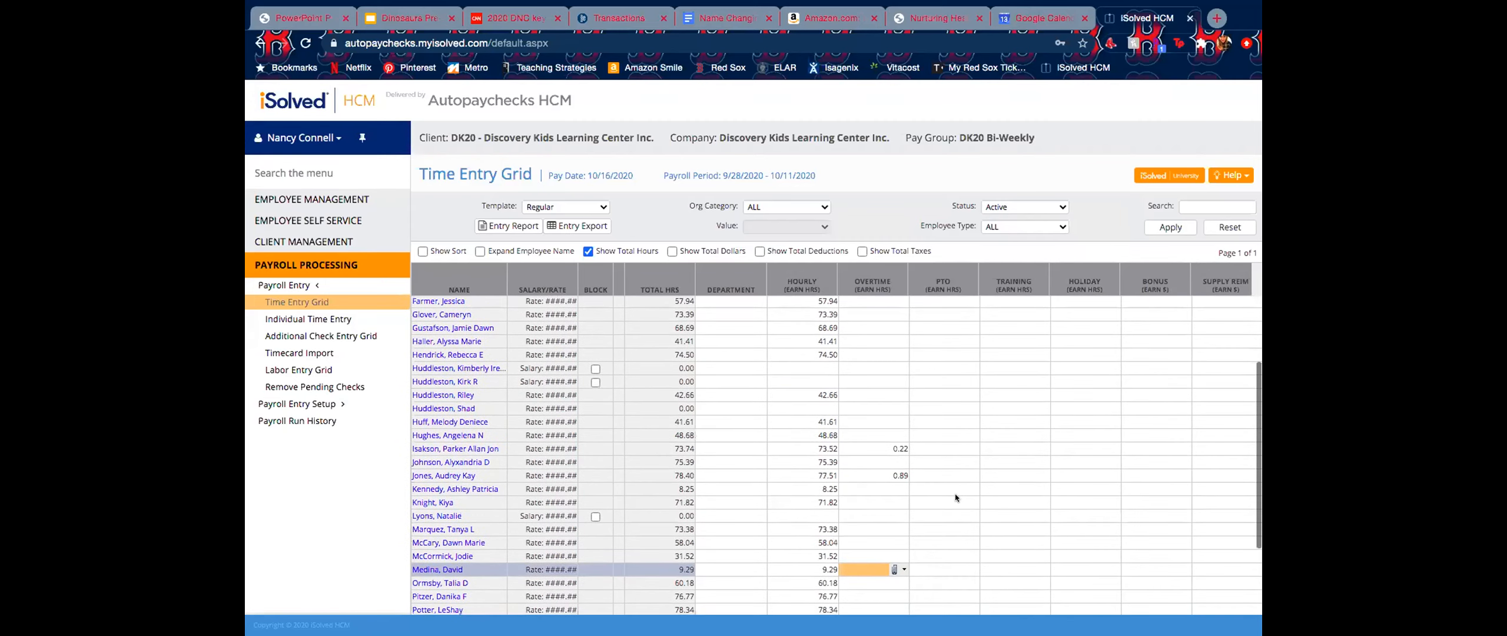
pyautogui.scroll(-2, 955, 498)
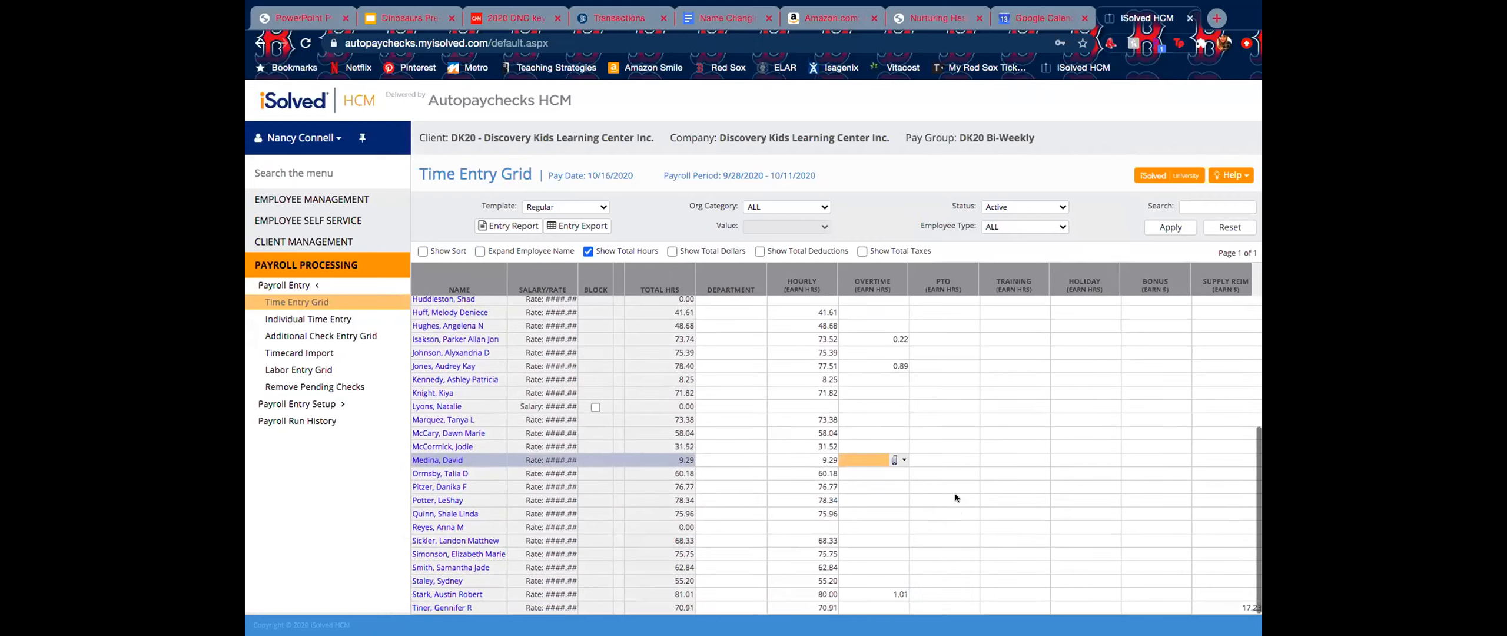
# Step: Enter 4.00 PTO hours for the employee with 75.96 Hourly hours
pyautogui.click(927, 513)
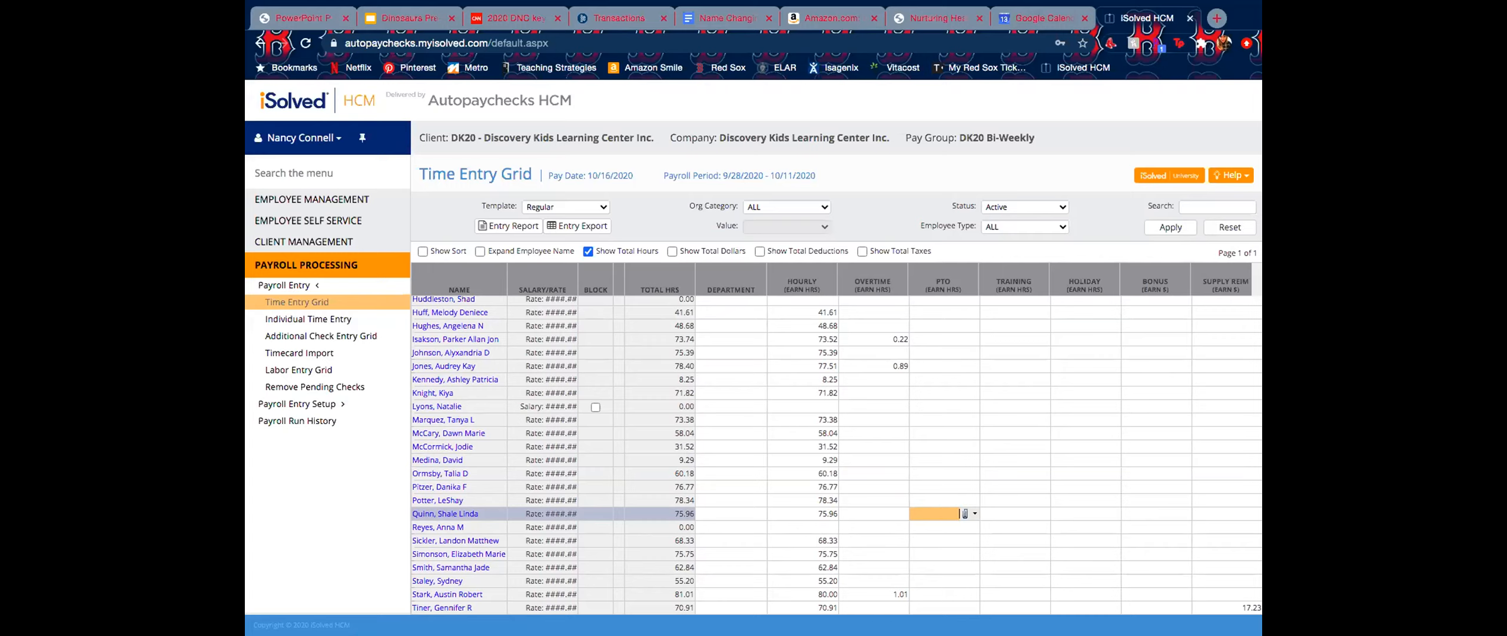
pyautogui.write('4')
pyautogui.press('Tab')
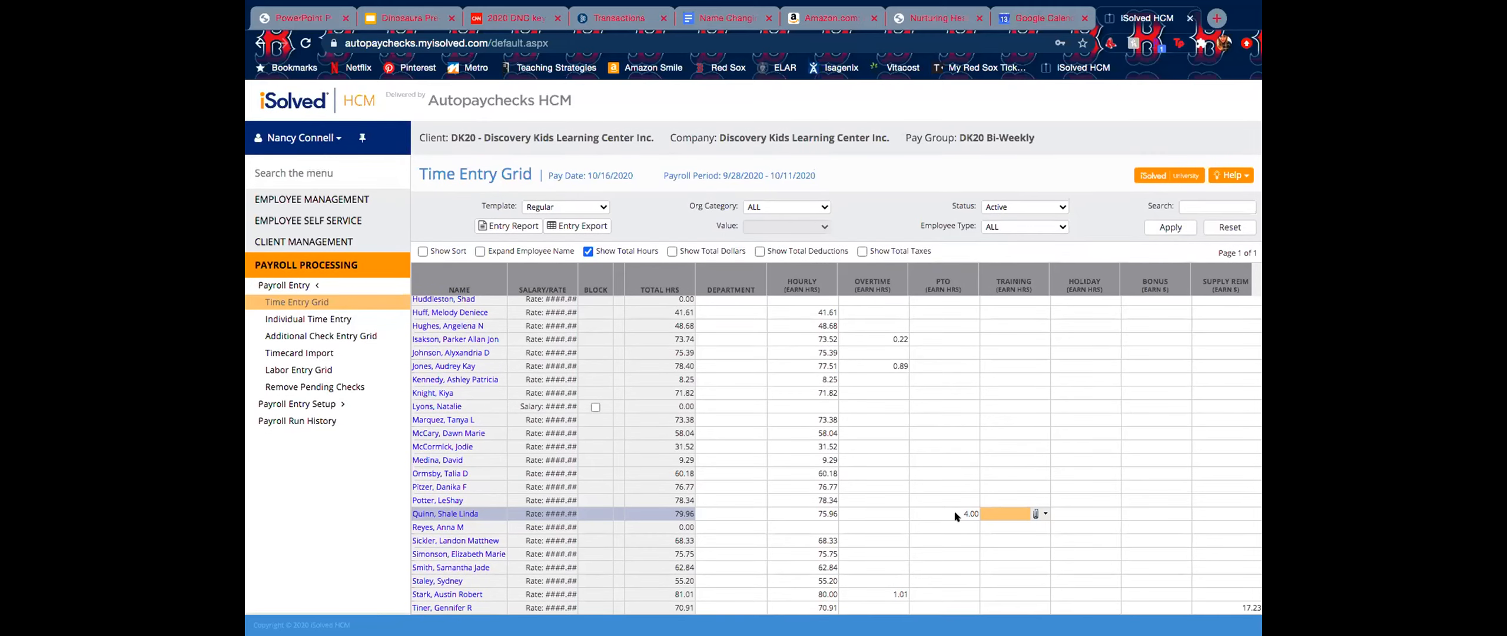
# Step: Compare the hourly, overtime and PTO entries of all employees across the grid
pyautogui.scroll(5, 954, 517)
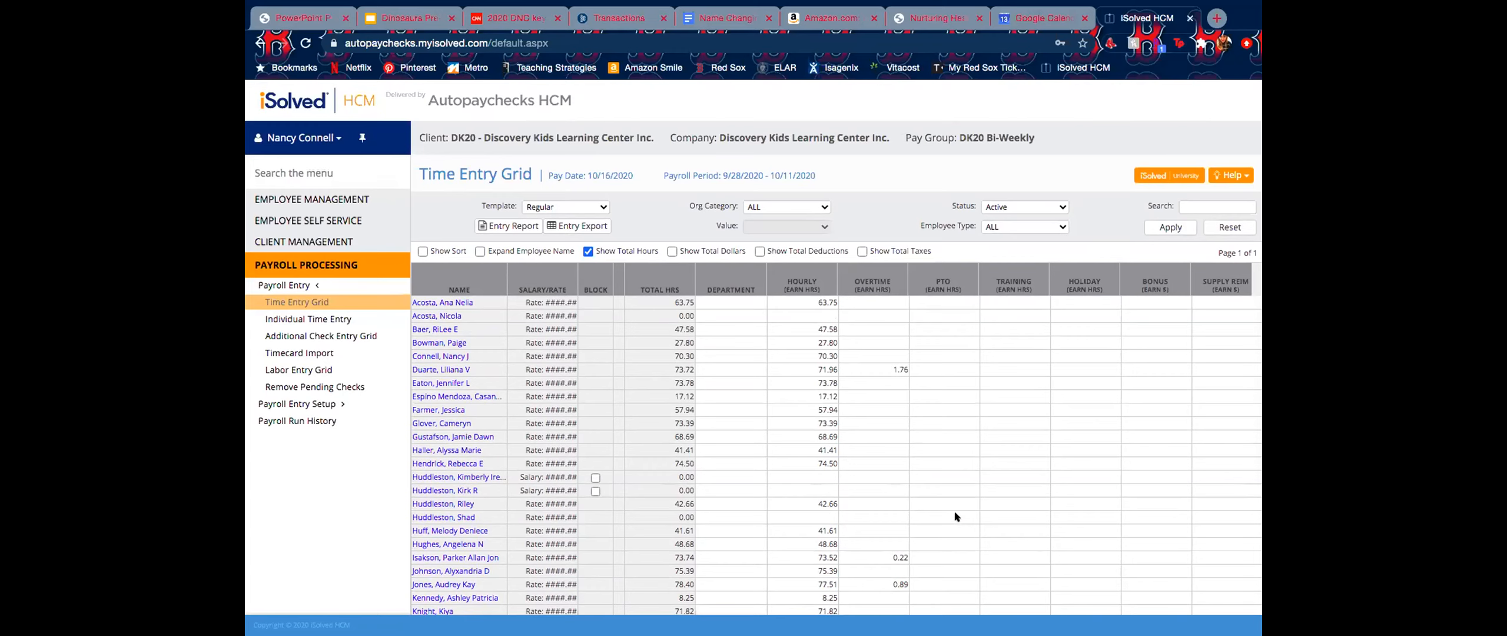
pyautogui.scroll(-5, 955, 516)
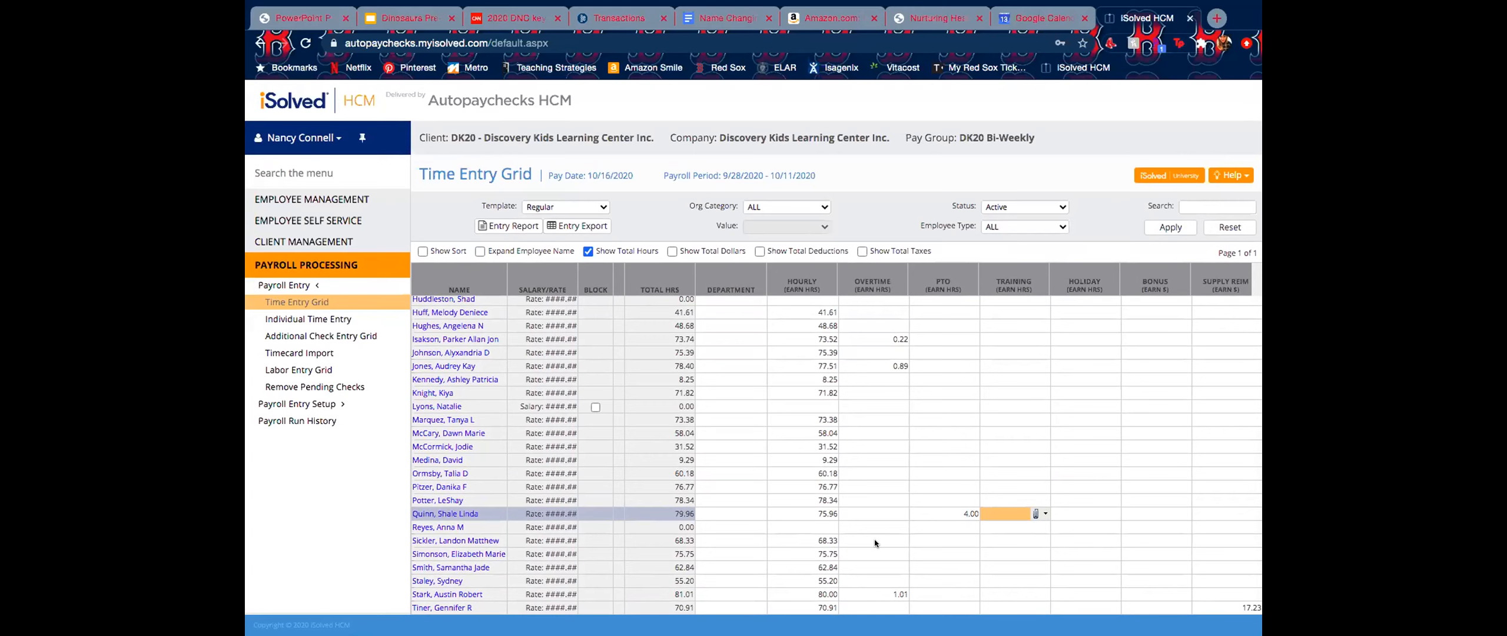
pyautogui.scroll(5, 898, 504)
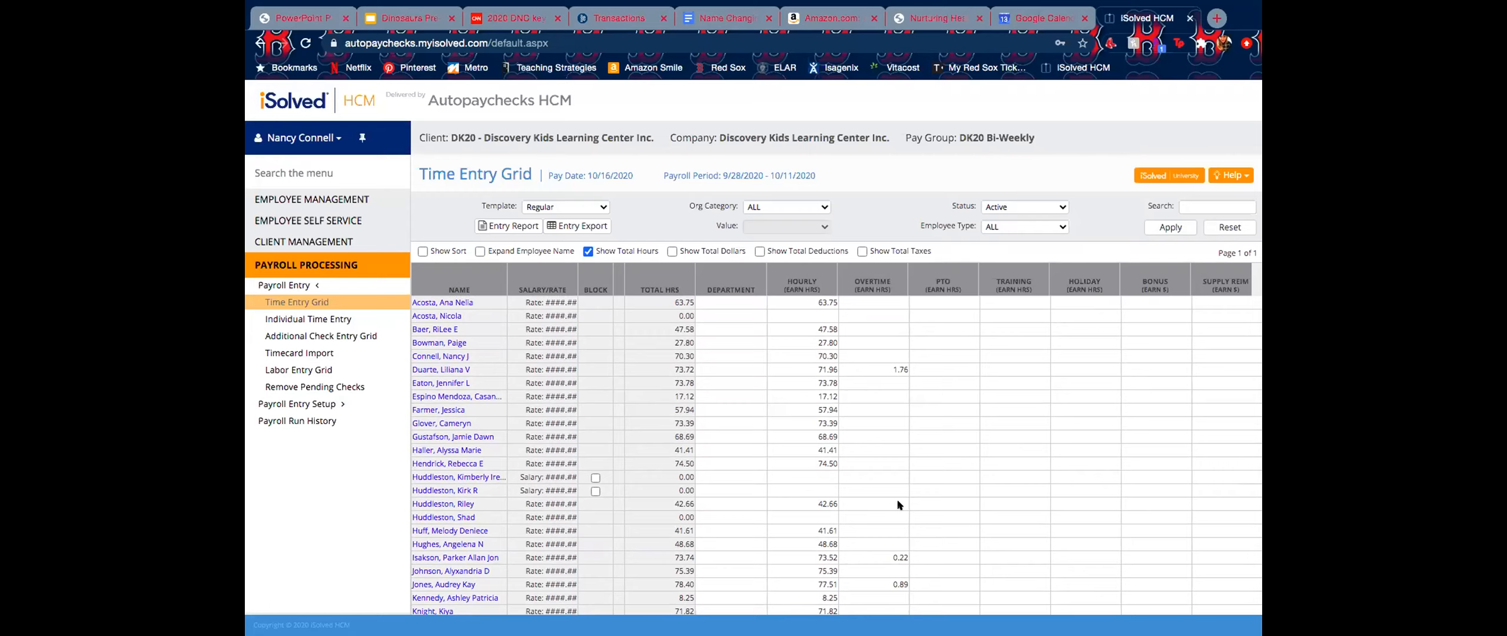
pyautogui.scroll(2, 897, 505)
pyautogui.scroll(-2, 898, 505)
pyautogui.scroll(-2, 897, 504)
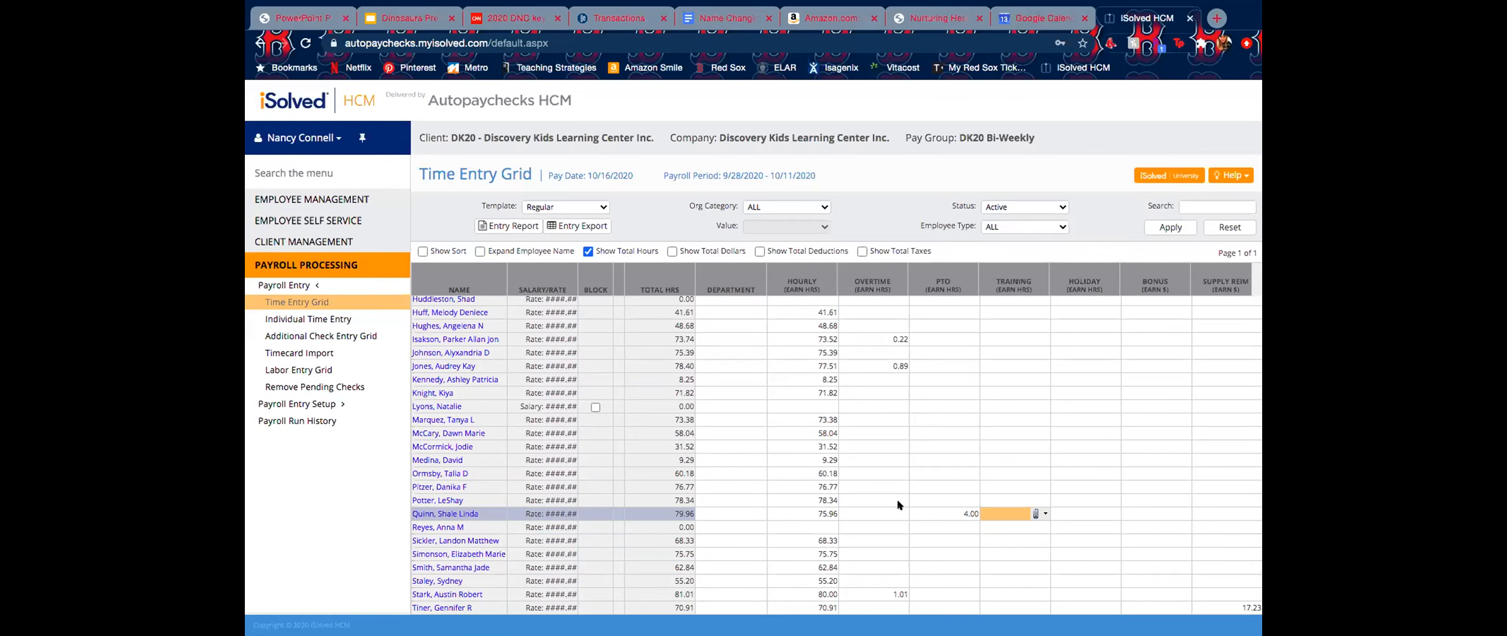
pyautogui.scroll(2, 897, 504)
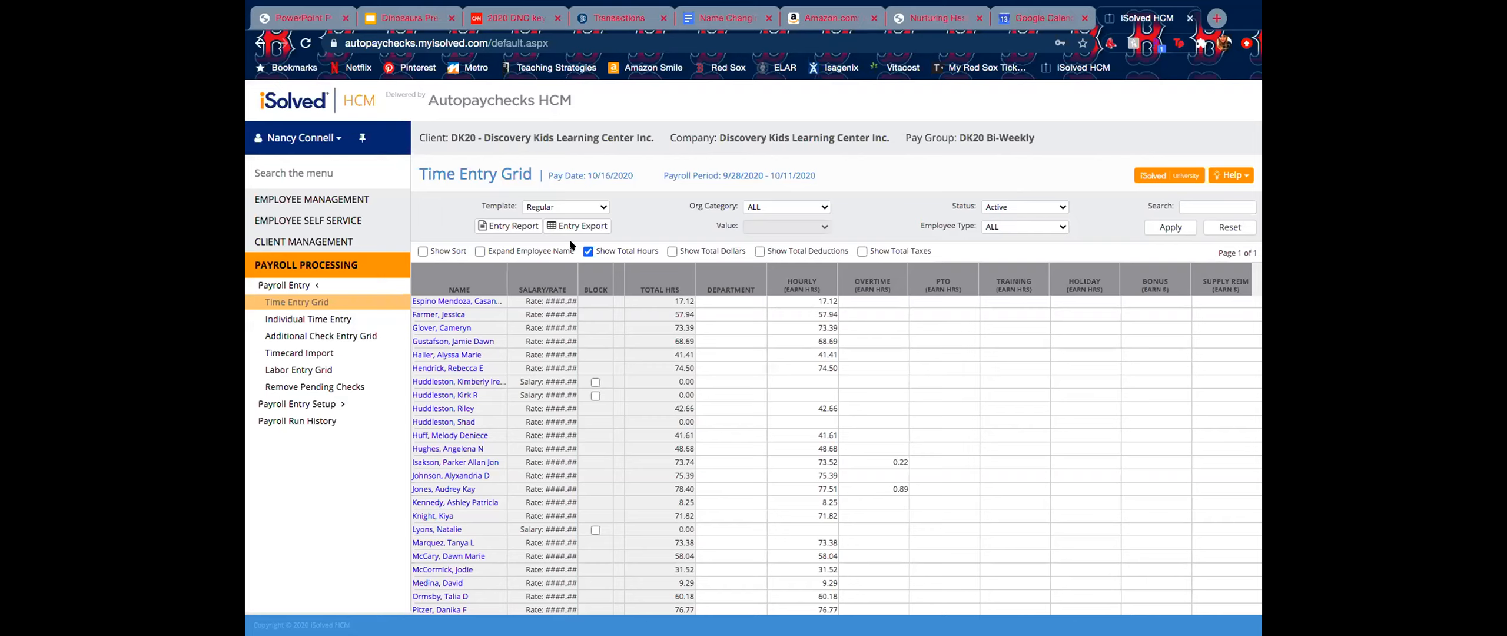
# Step: Reload the page and return to the payroll Time Entry Grid with its current entries
pyautogui.click(306, 43)
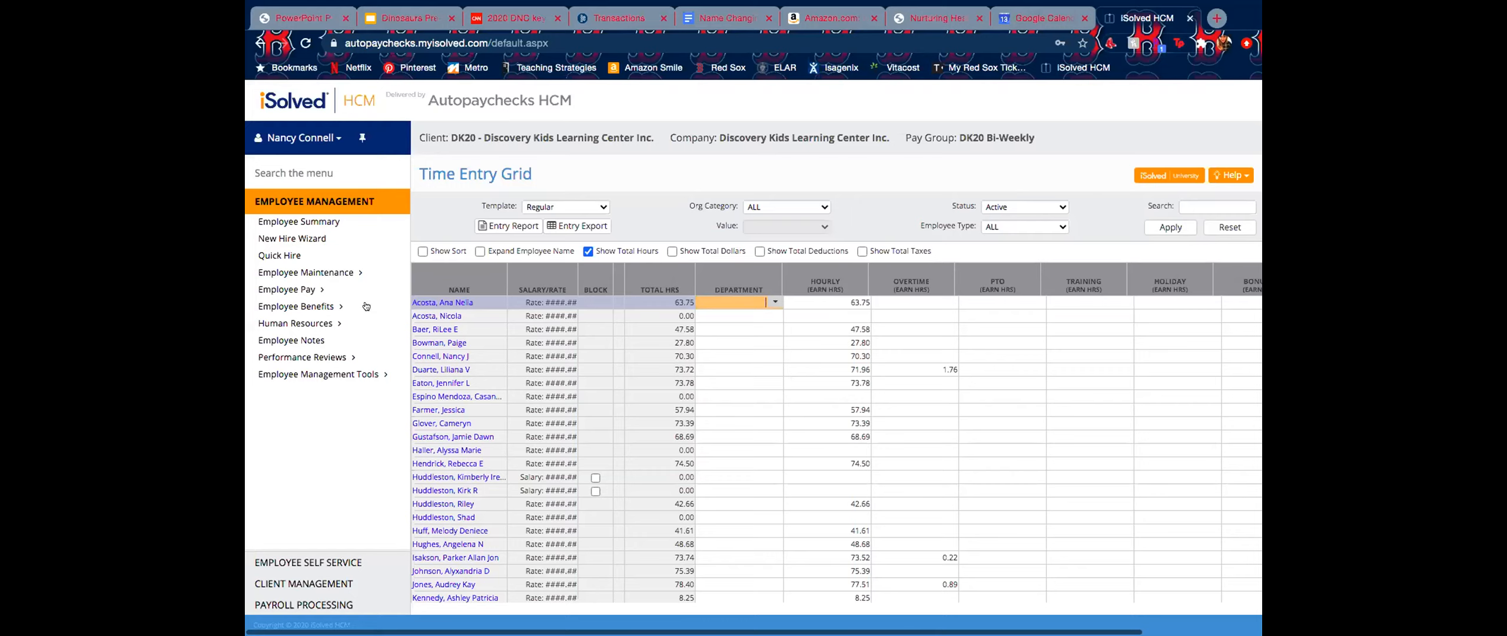
pyautogui.click(312, 604)
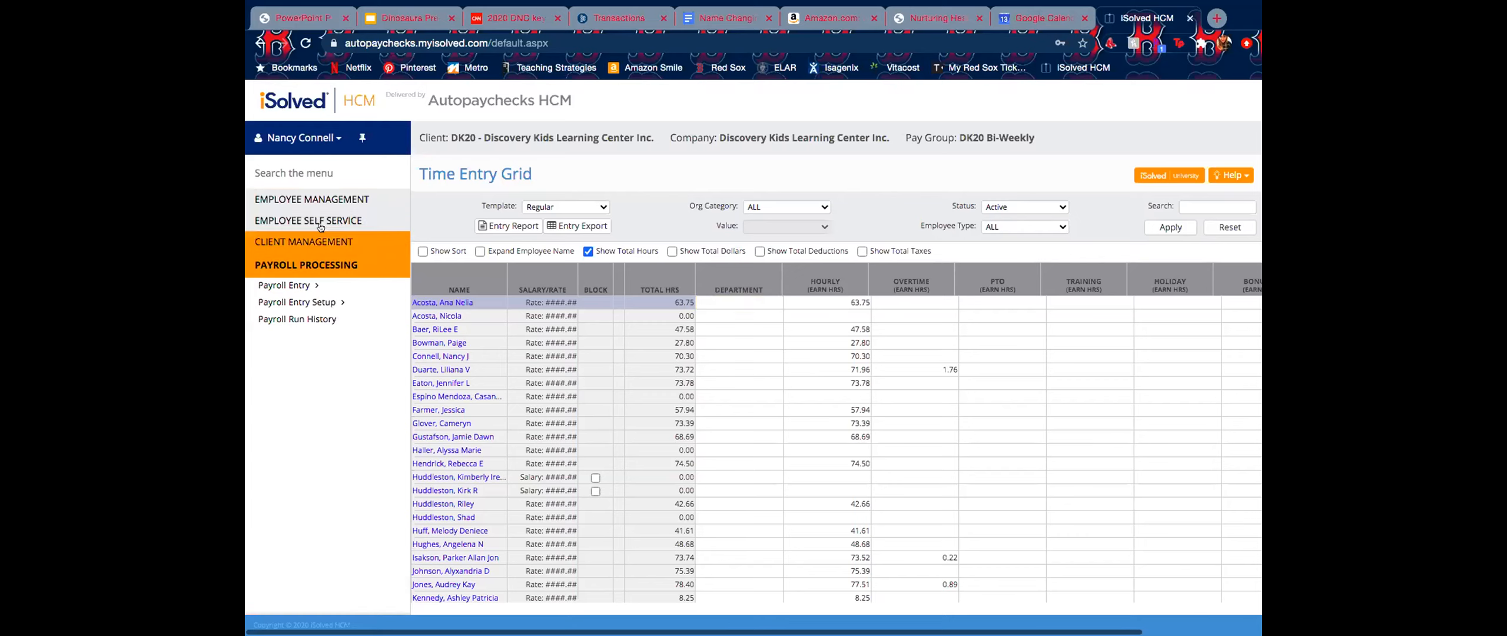
pyautogui.click(303, 285)
pyautogui.click(308, 302)
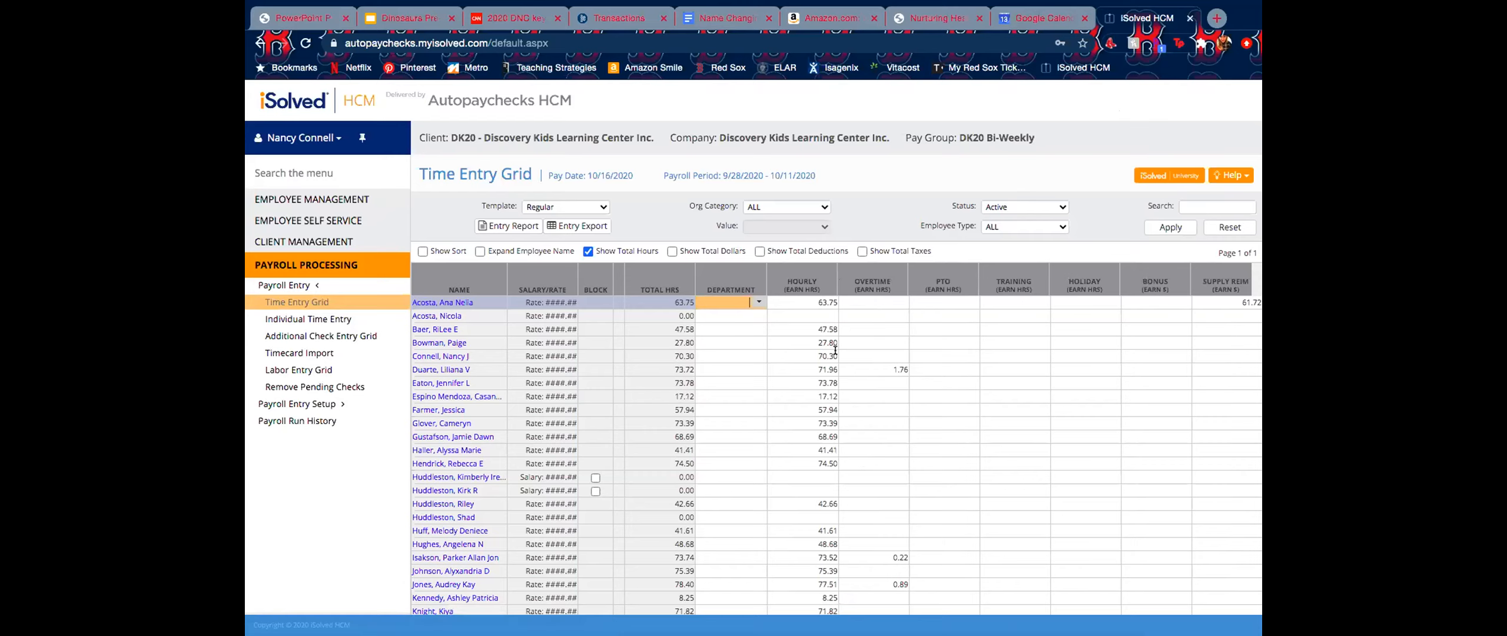
# Step: Check the refreshed grid's hourly, overtime, PTO and Supply Reim entries for every employee
pyautogui.scroll(-3, 835, 350)
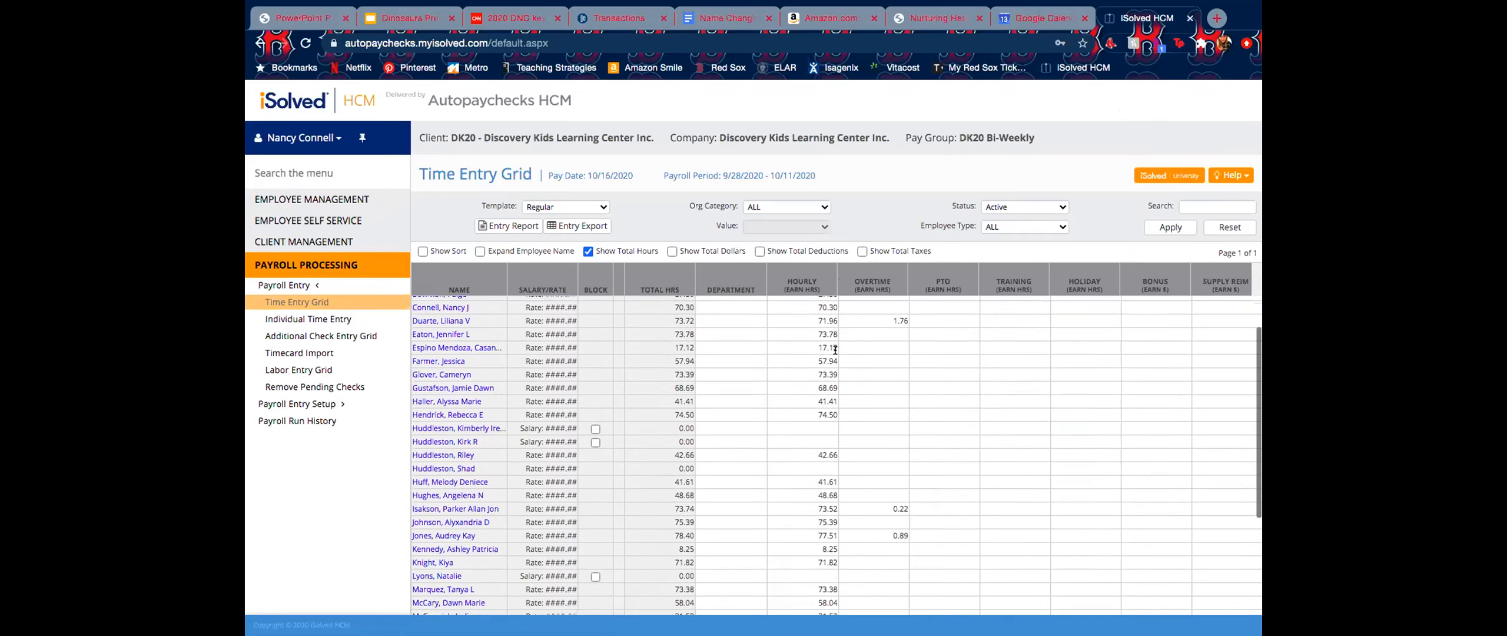
pyautogui.scroll(-3, 835, 350)
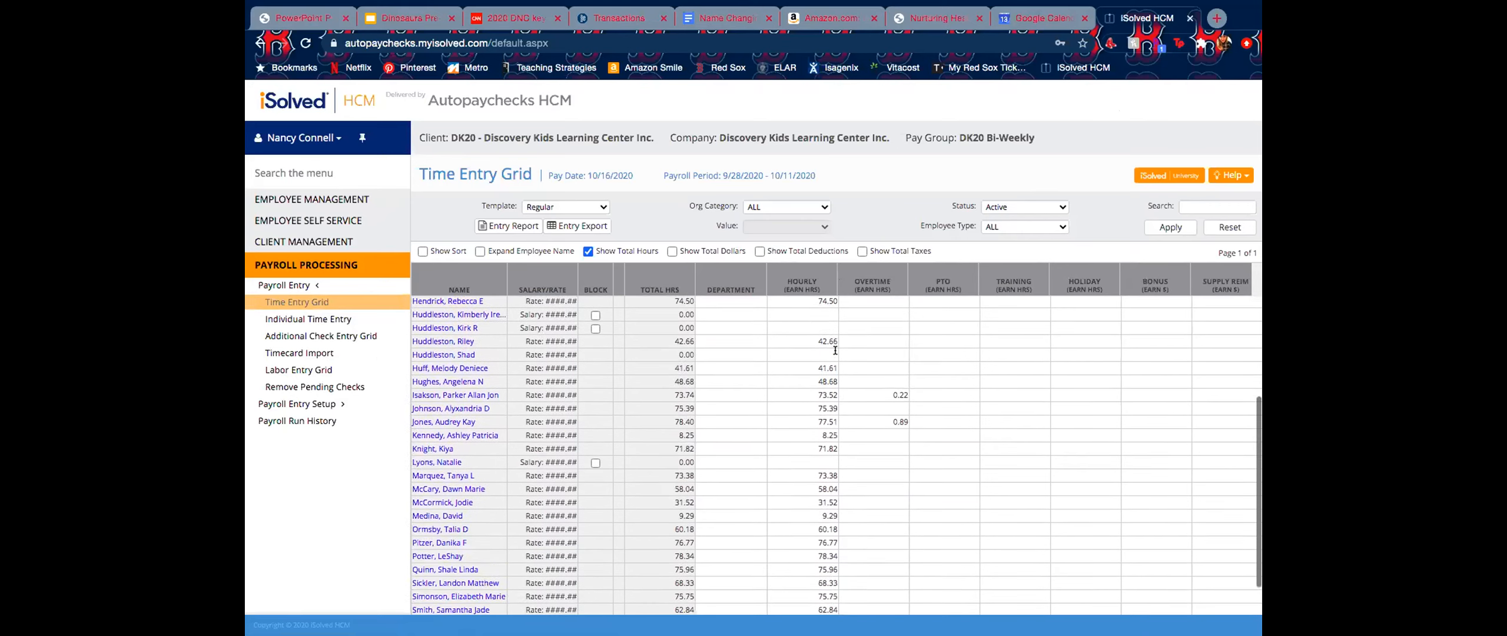
pyautogui.scroll(2, 835, 350)
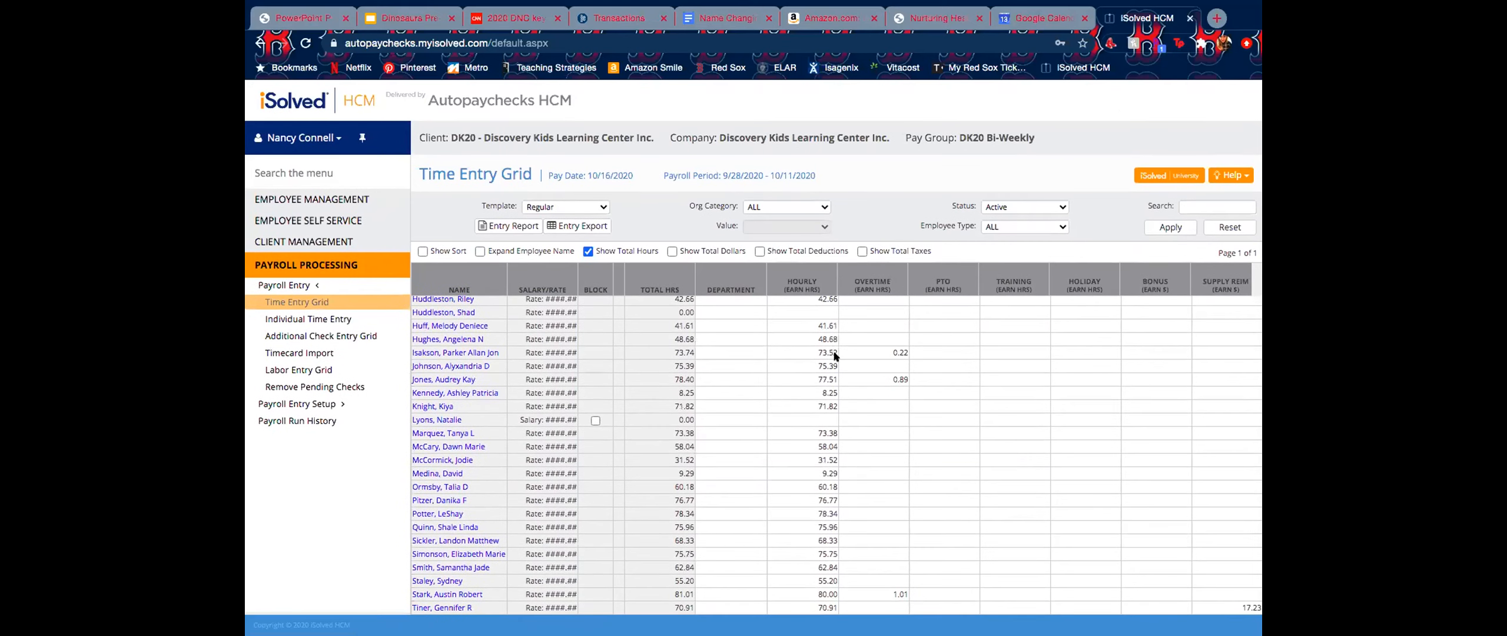
pyautogui.scroll(-1, 835, 350)
pyautogui.scroll(6, 835, 350)
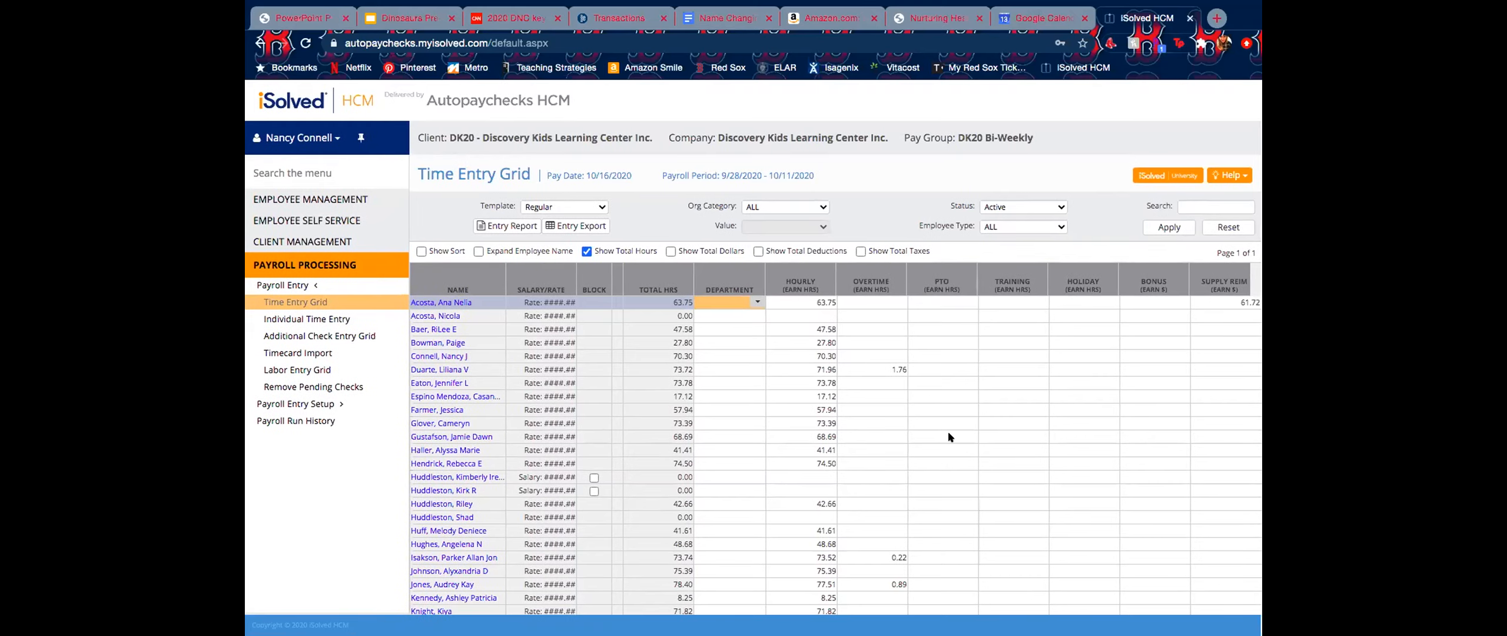
pyautogui.scroll(-3, 948, 432)
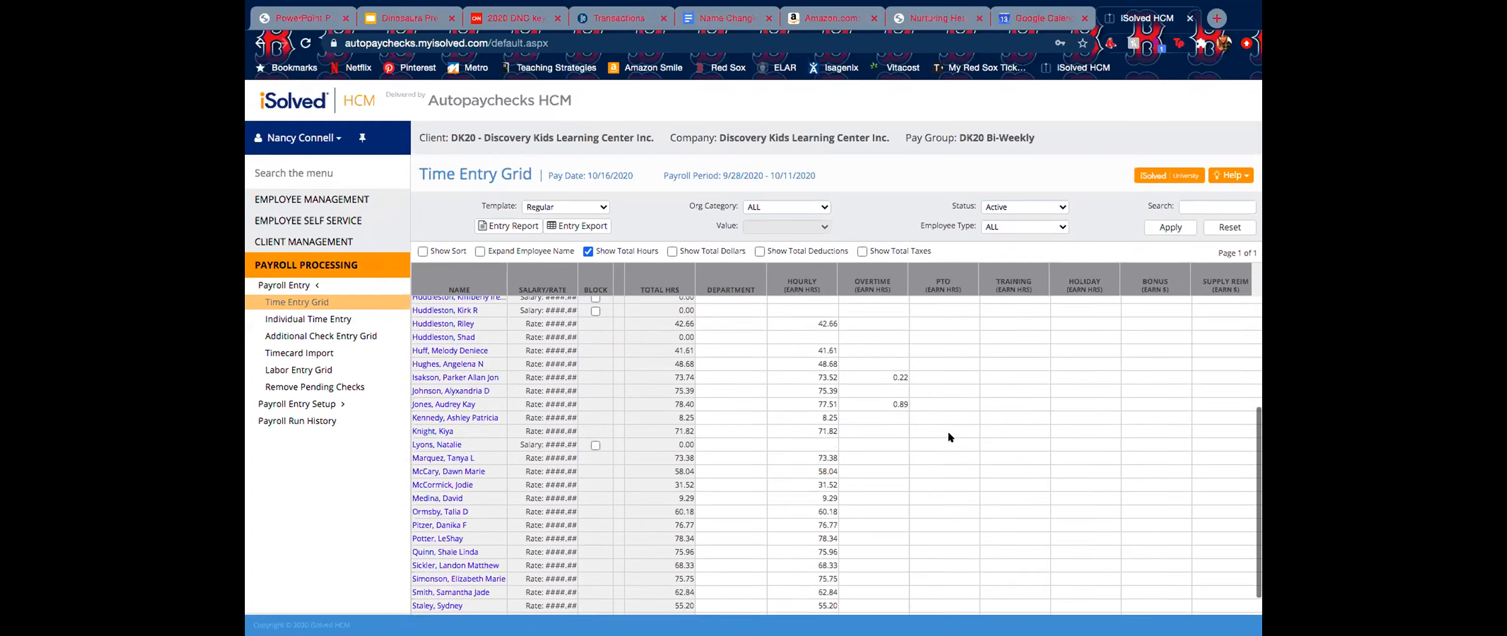
pyautogui.scroll(3, 948, 436)
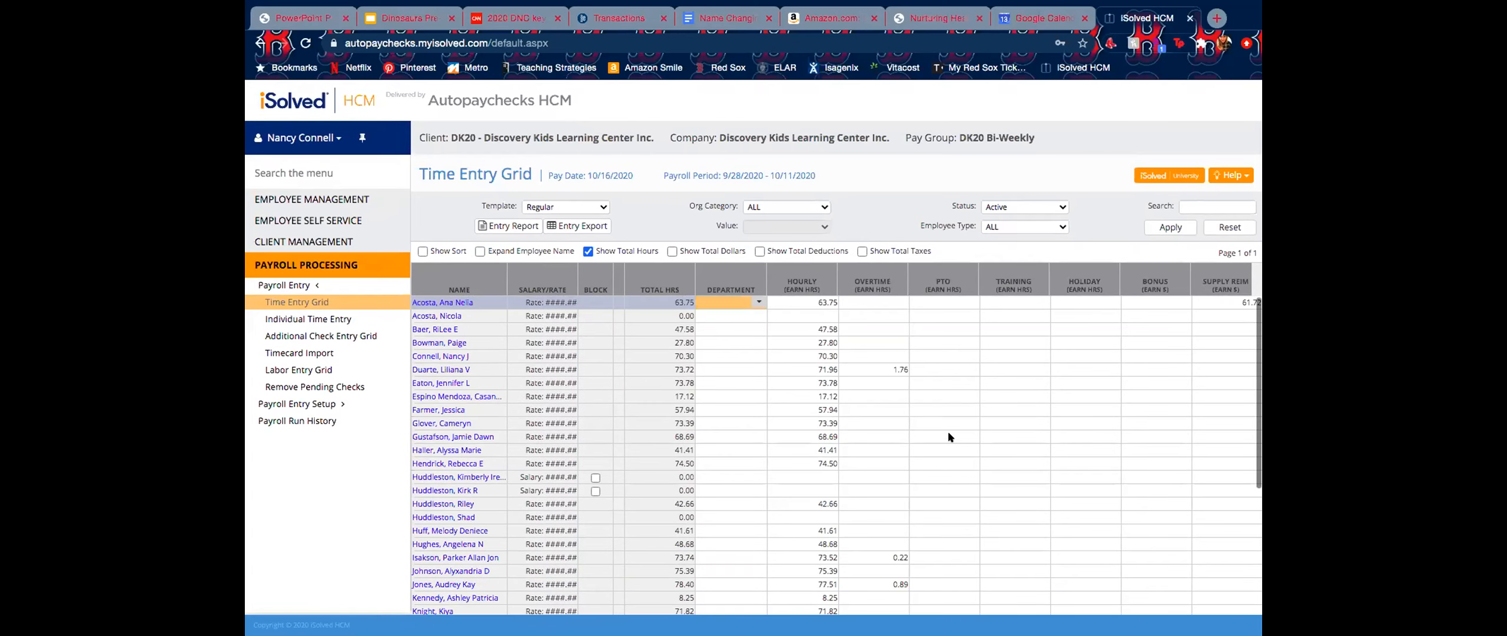
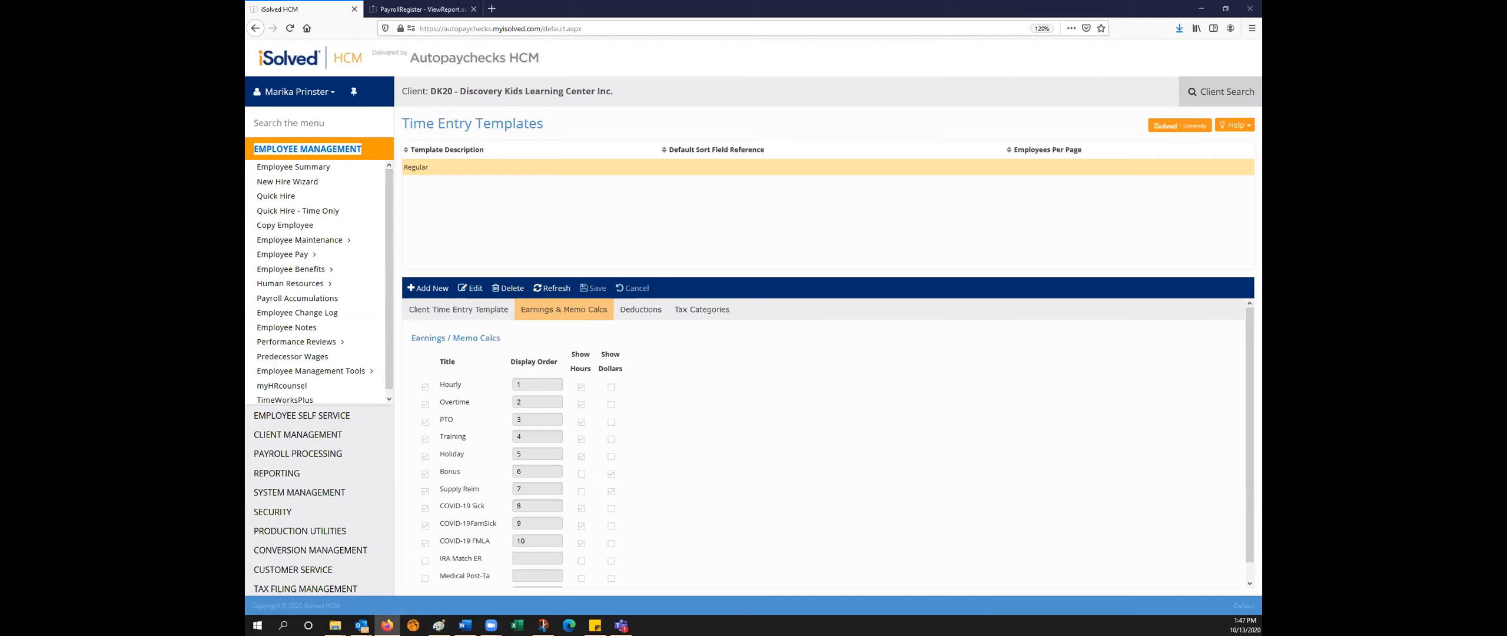
# Step: Open the Leave Accruals page among the Employee Benefits pages for the current employee
pyautogui.moveTo(257, 275); pyautogui.dragTo(322, 277)
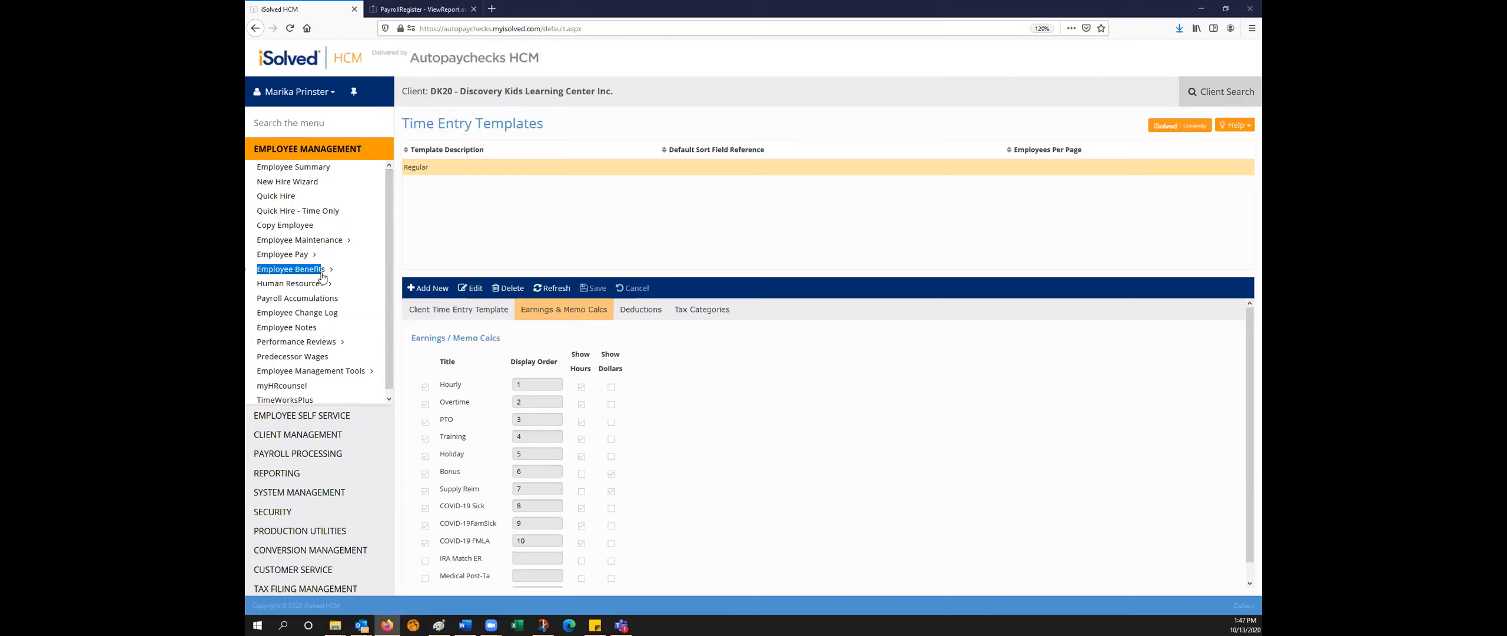
pyautogui.click(403, 266)
pyautogui.click(284, 273)
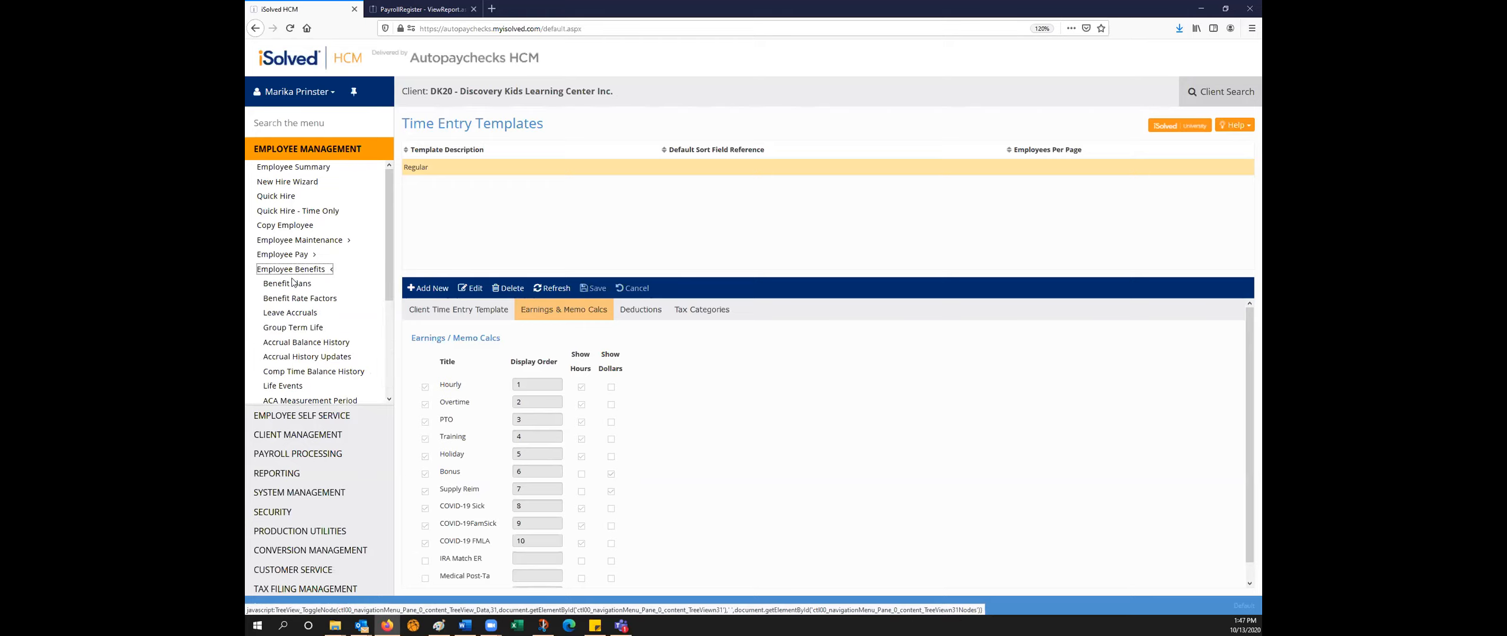
pyautogui.click(290, 316)
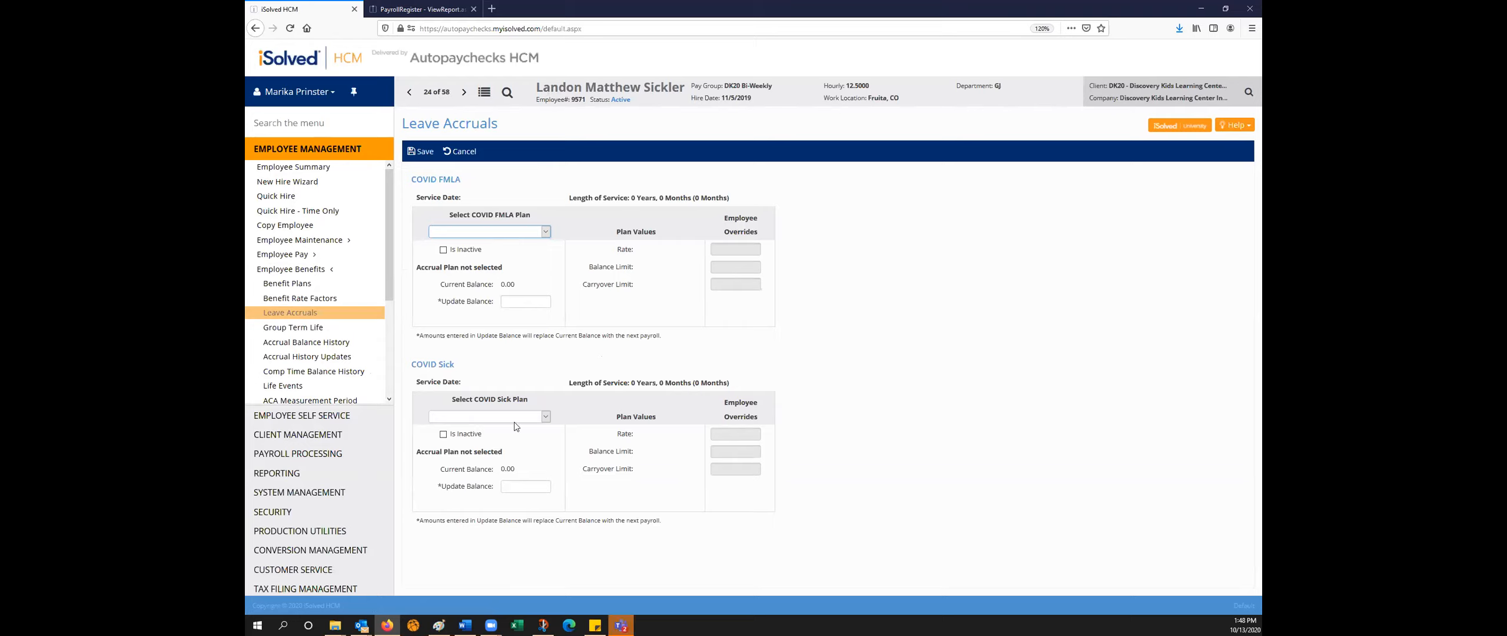
# Step: Assign the COVID Sick plan to the employee in the COVID Sick section of Leave Accruals
pyautogui.moveTo(495, 215); pyautogui.dragTo(537, 218)
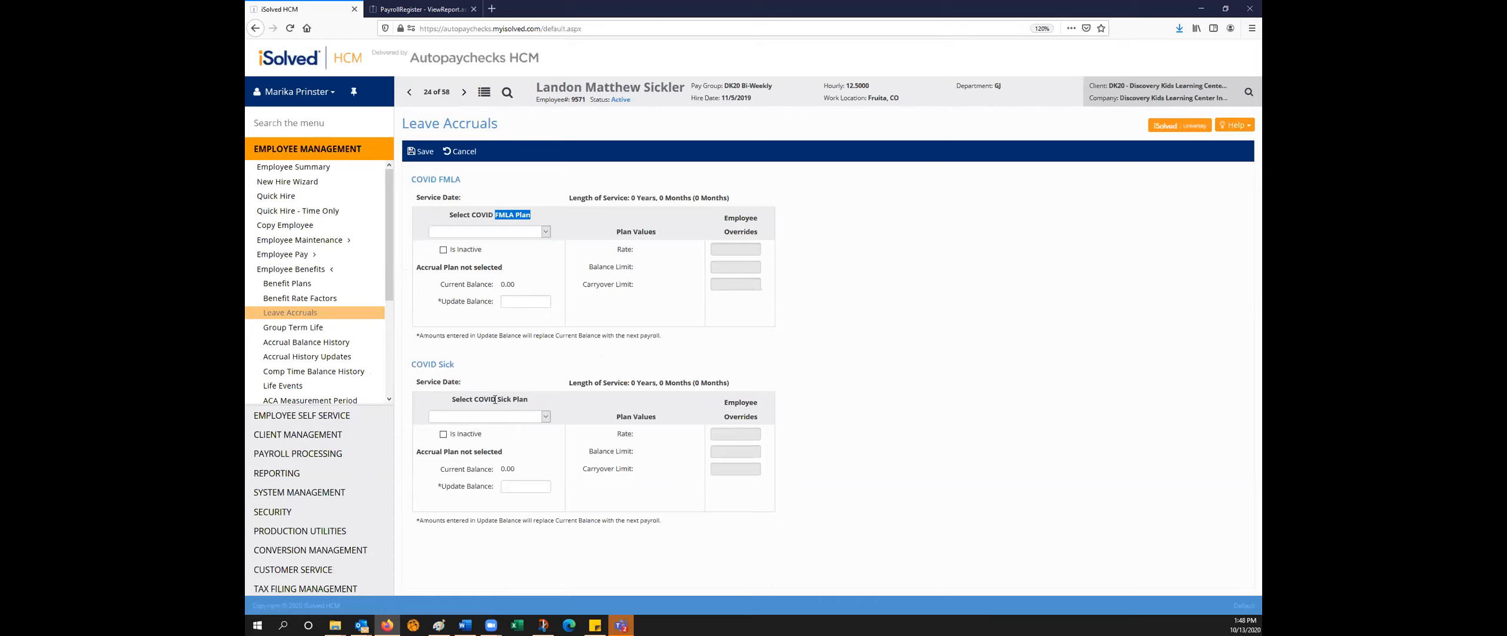
pyautogui.moveTo(497, 399); pyautogui.dragTo(542, 401)
pyautogui.click(504, 416)
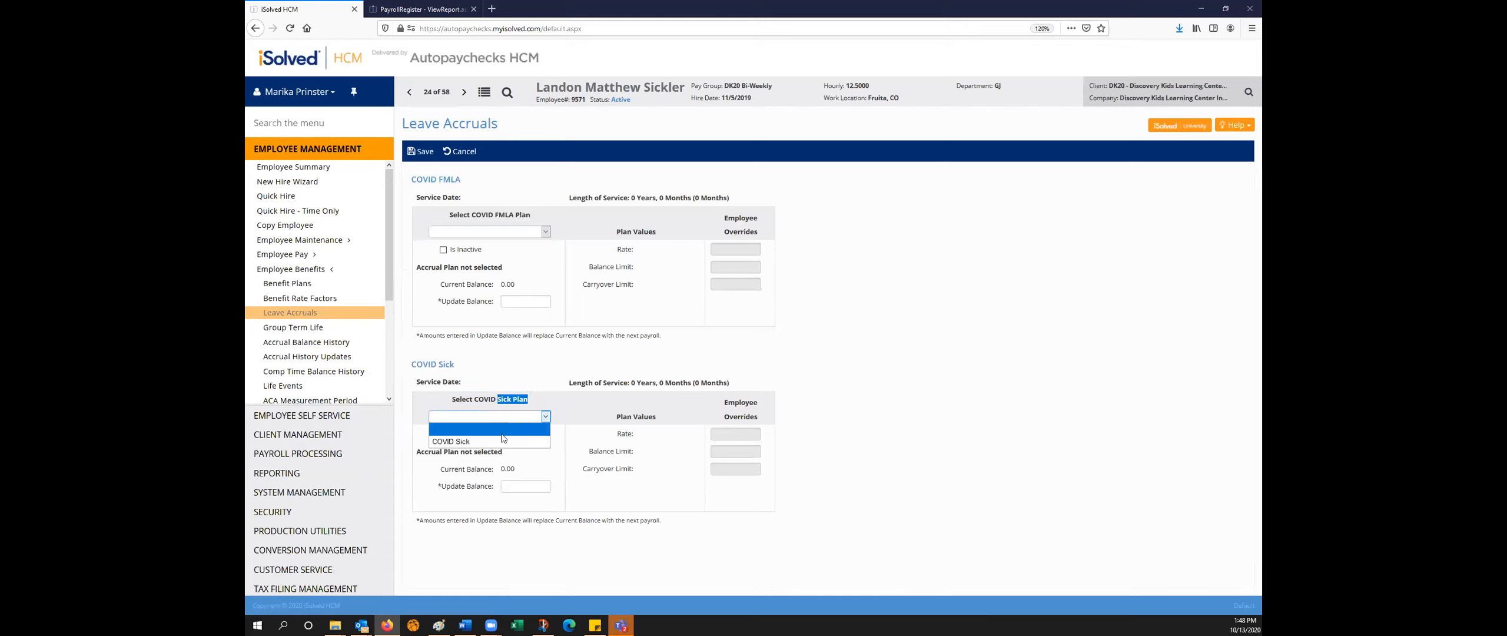
pyautogui.click(501, 441)
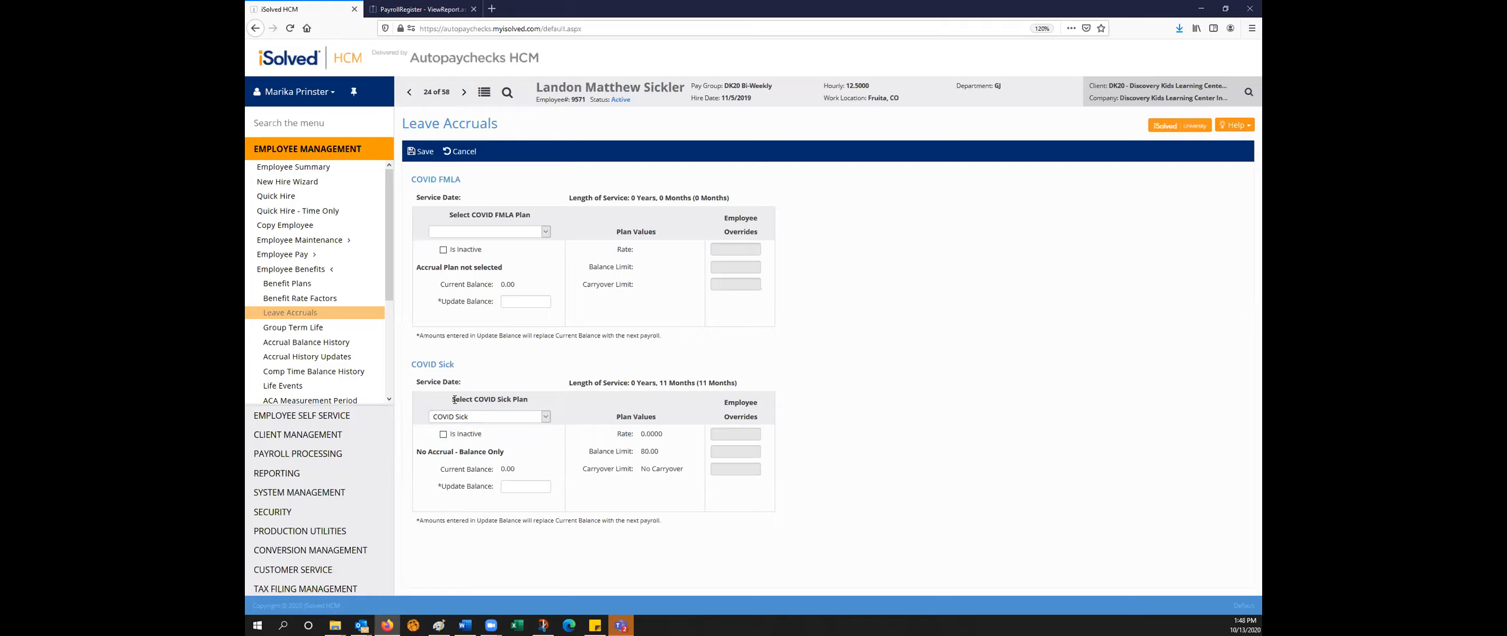
# Step: Set the COVID Sick plan's Update Balance to 80.00 hours and save the leave accruals
pyautogui.moveTo(453, 400); pyautogui.dragTo(537, 403)
pyautogui.click(538, 403)
pyautogui.click(521, 485)
pyautogui.write('80.')
pyautogui.moveTo(438, 488); pyautogui.dragTo(494, 498)
pyautogui.click(494, 498)
pyautogui.click(425, 152)
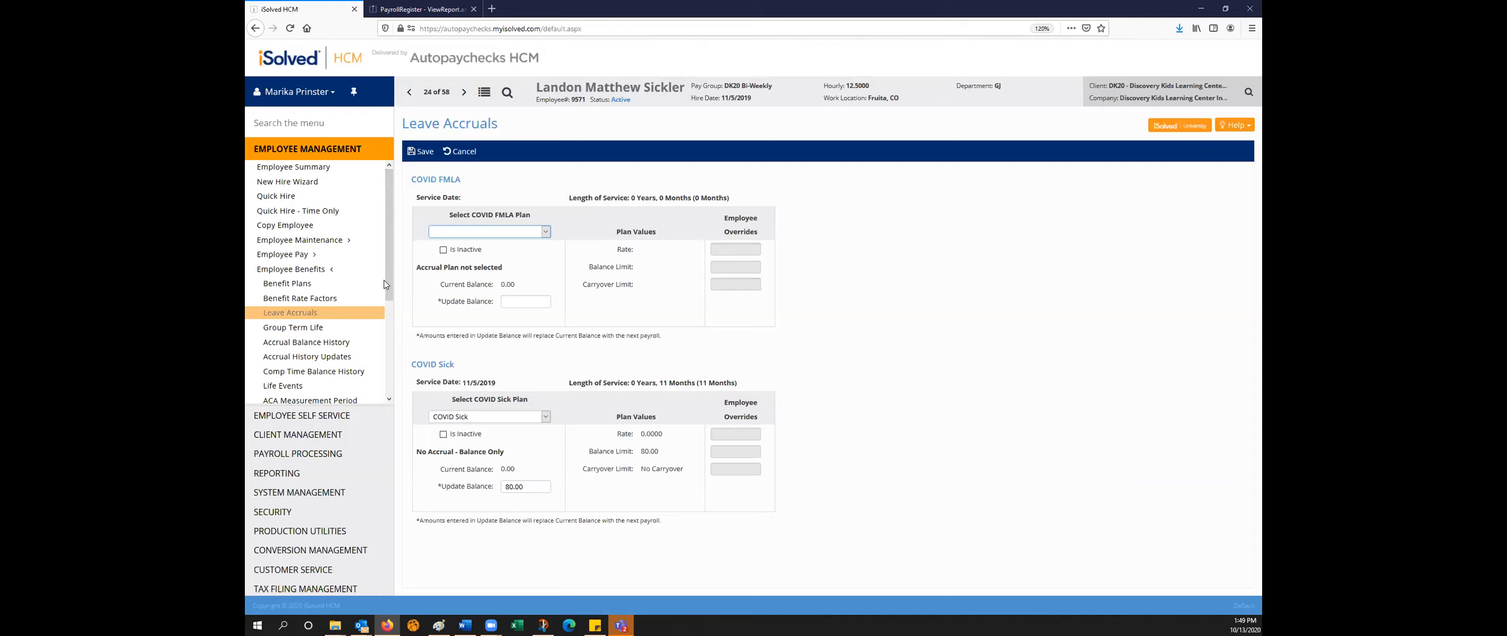
pyautogui.moveTo(409, 365); pyautogui.dragTo(492, 371)
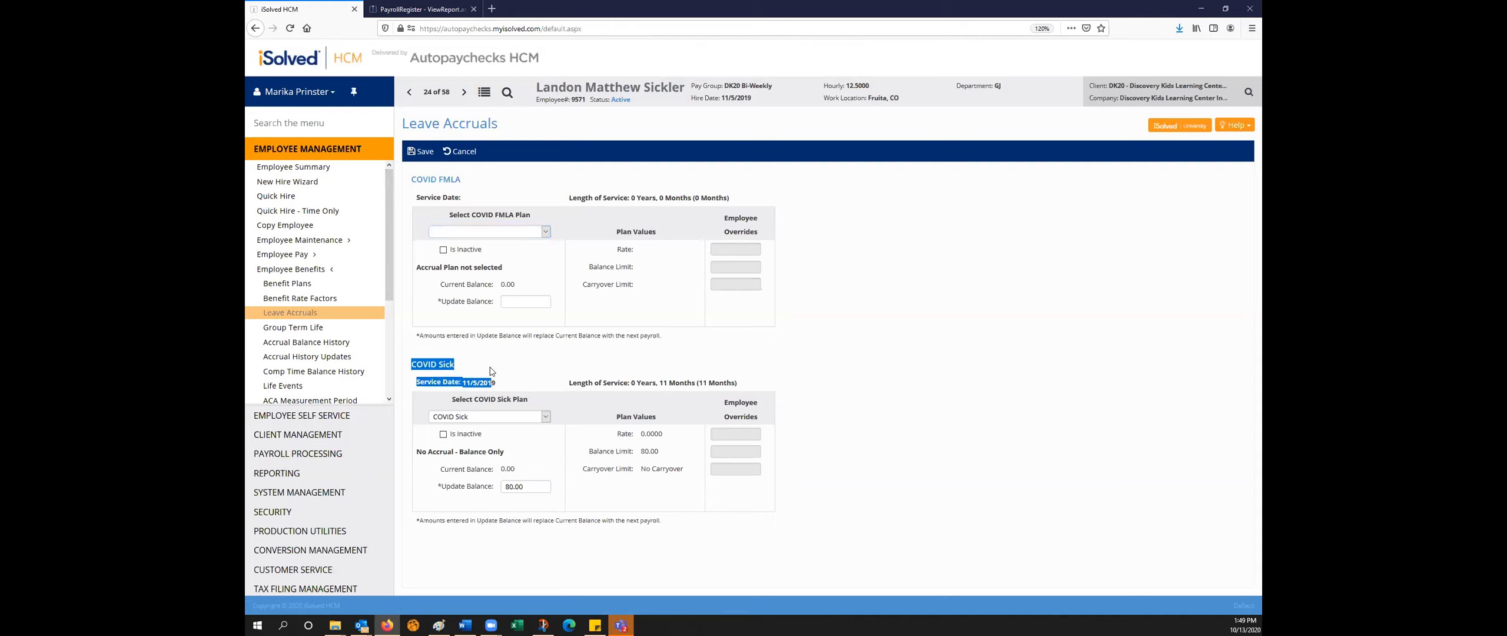
pyautogui.click(504, 369)
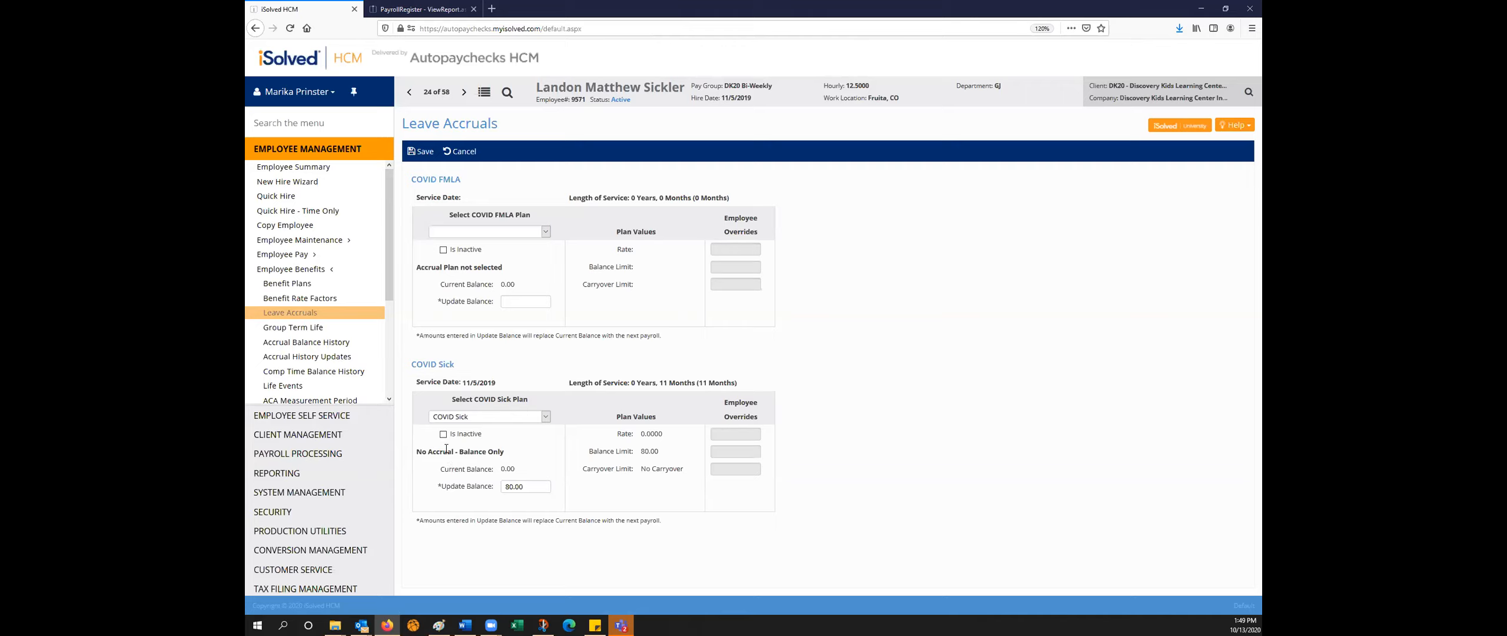
# Step: Return to the payroll Time Entry Grid and examine the COVID-19 Sick, FamSick and FMLA columns for the employee just given the COVID Sick plan
pyautogui.click(322, 458)
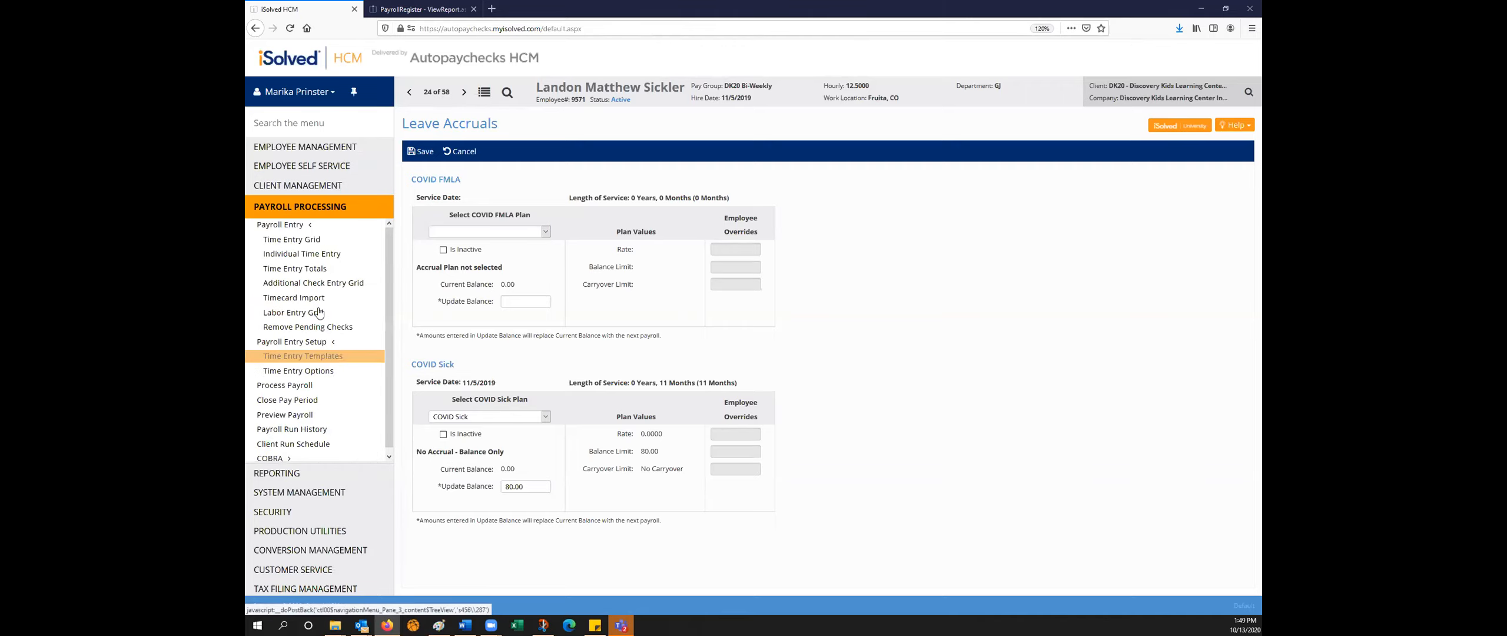
pyautogui.click(304, 241)
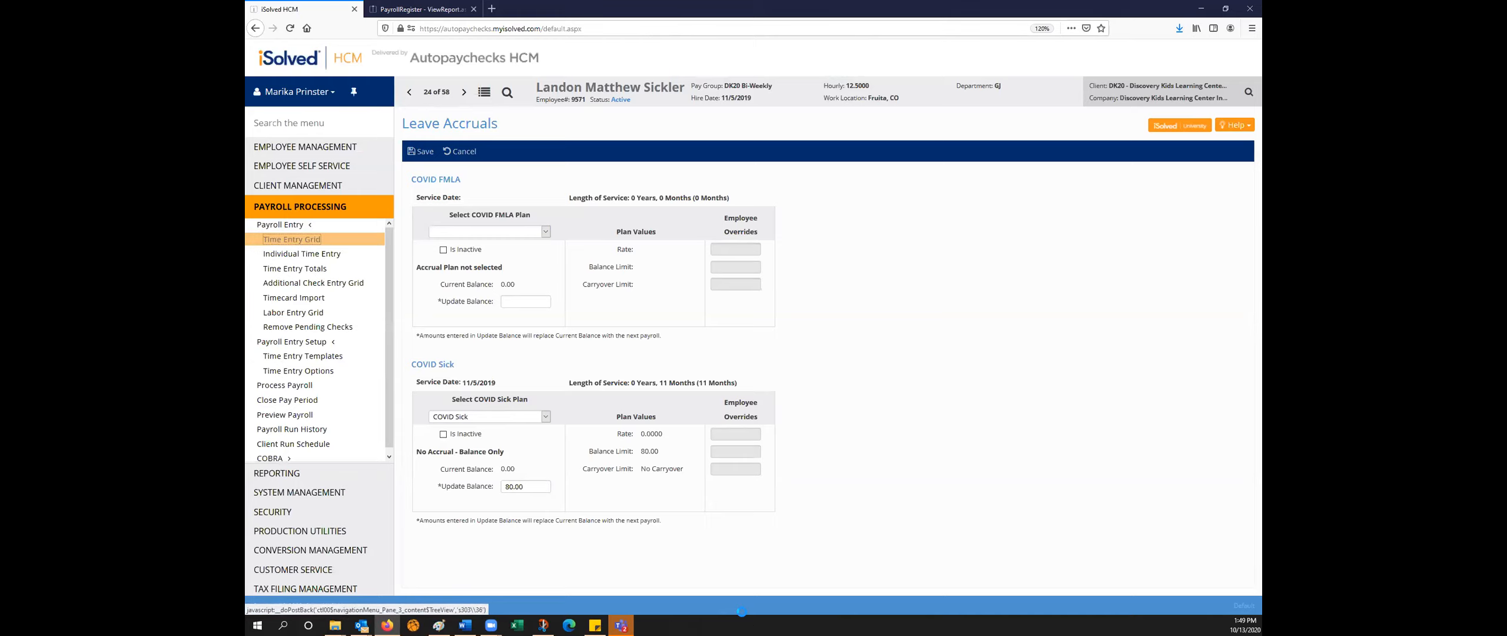
pyautogui.moveTo(718, 590); pyautogui.dragTo(806, 591)
pyautogui.moveTo(1072, 222); pyautogui.dragTo(1251, 234)
pyautogui.click(1133, 237)
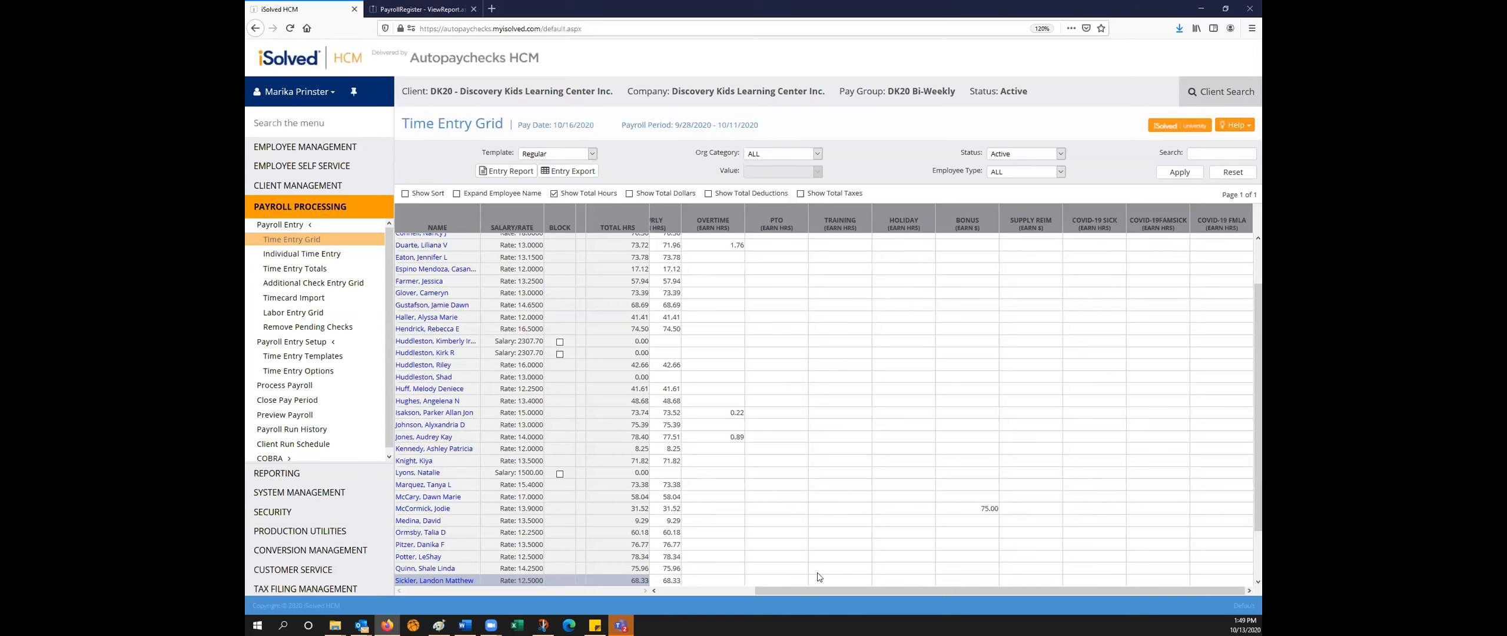
pyautogui.scroll(-2, 822, 559)
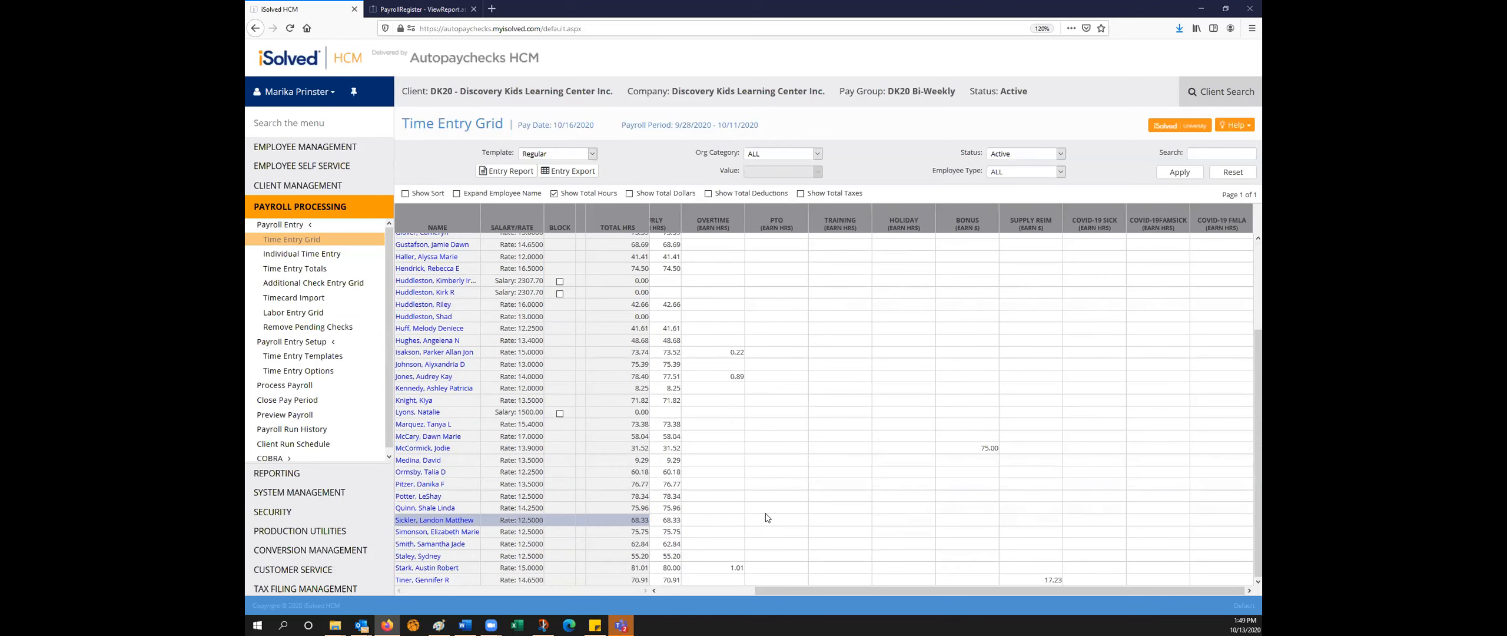
pyautogui.click(1116, 520)
pyautogui.click(1145, 516)
# Step: Reload the Time Entry Grid and inspect the COVID-19 Sick column in the last employees' rows
pyautogui.click(304, 248)
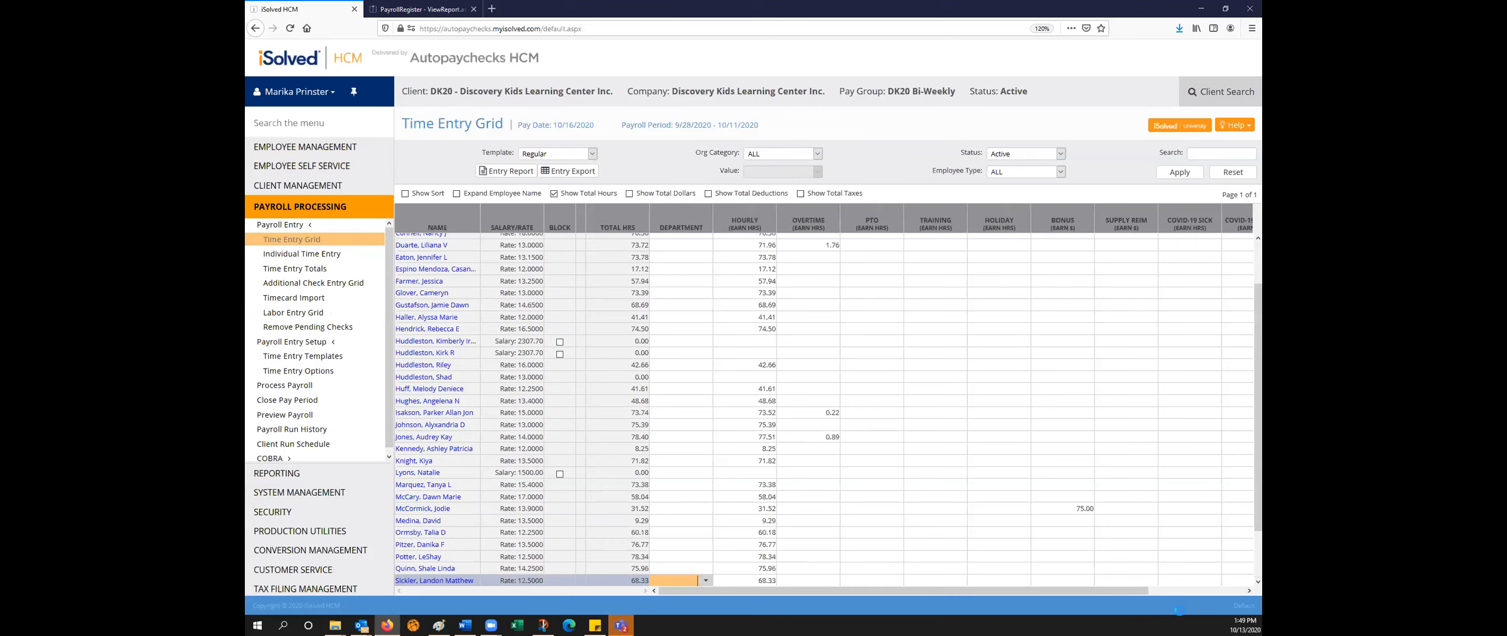
pyautogui.scroll(-2, 1159, 587)
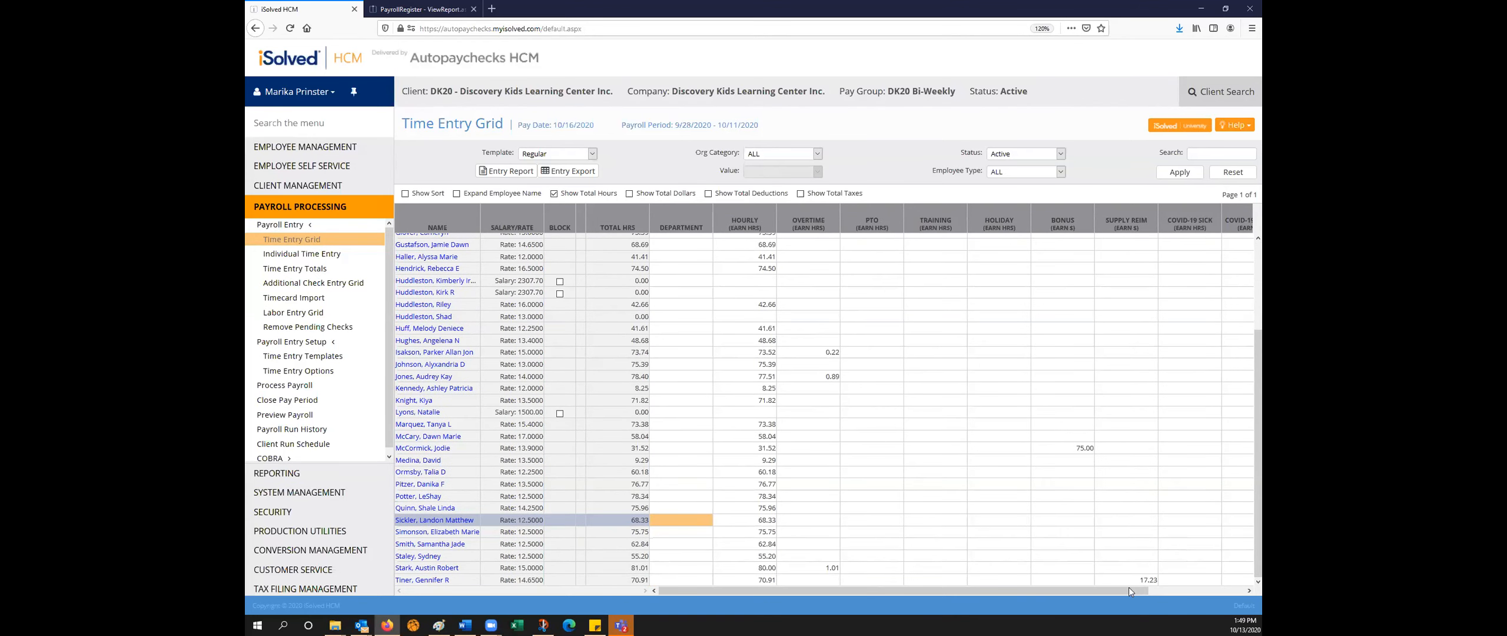
pyautogui.moveTo(1126, 590); pyautogui.dragTo(1201, 590)
pyautogui.click(1107, 556)
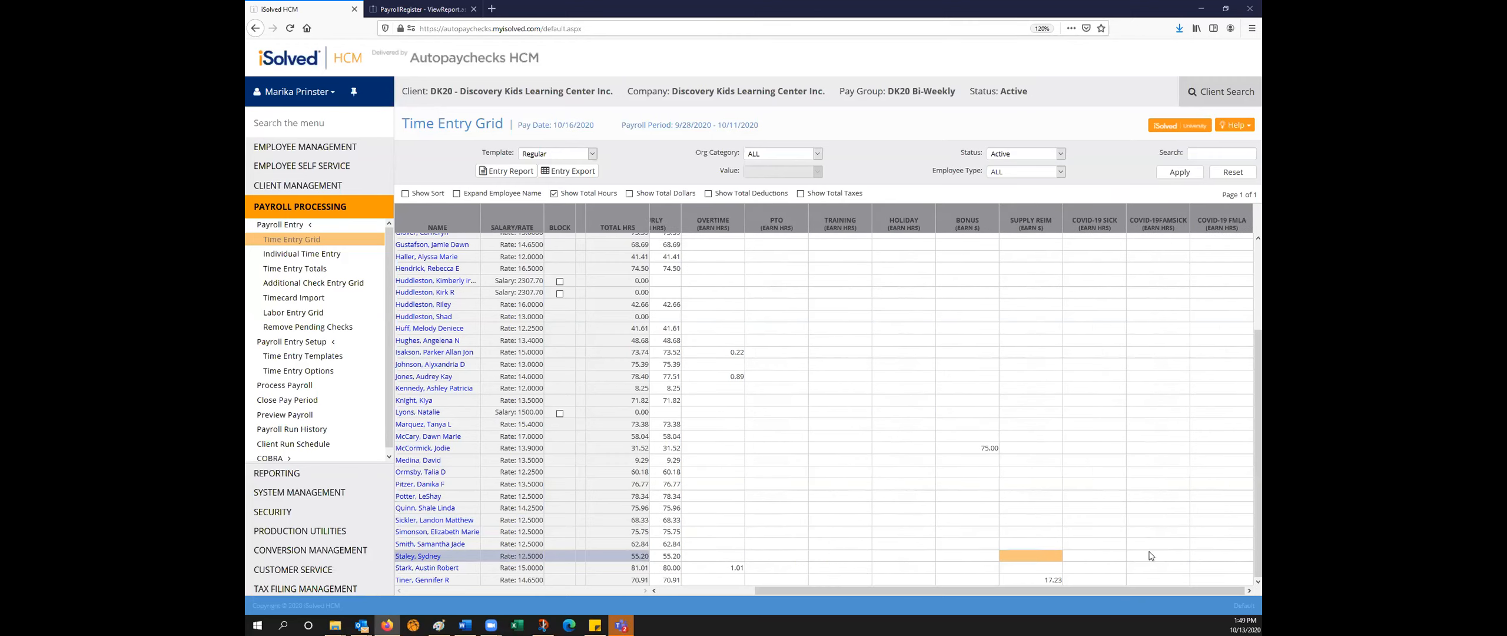
pyautogui.click(1109, 556)
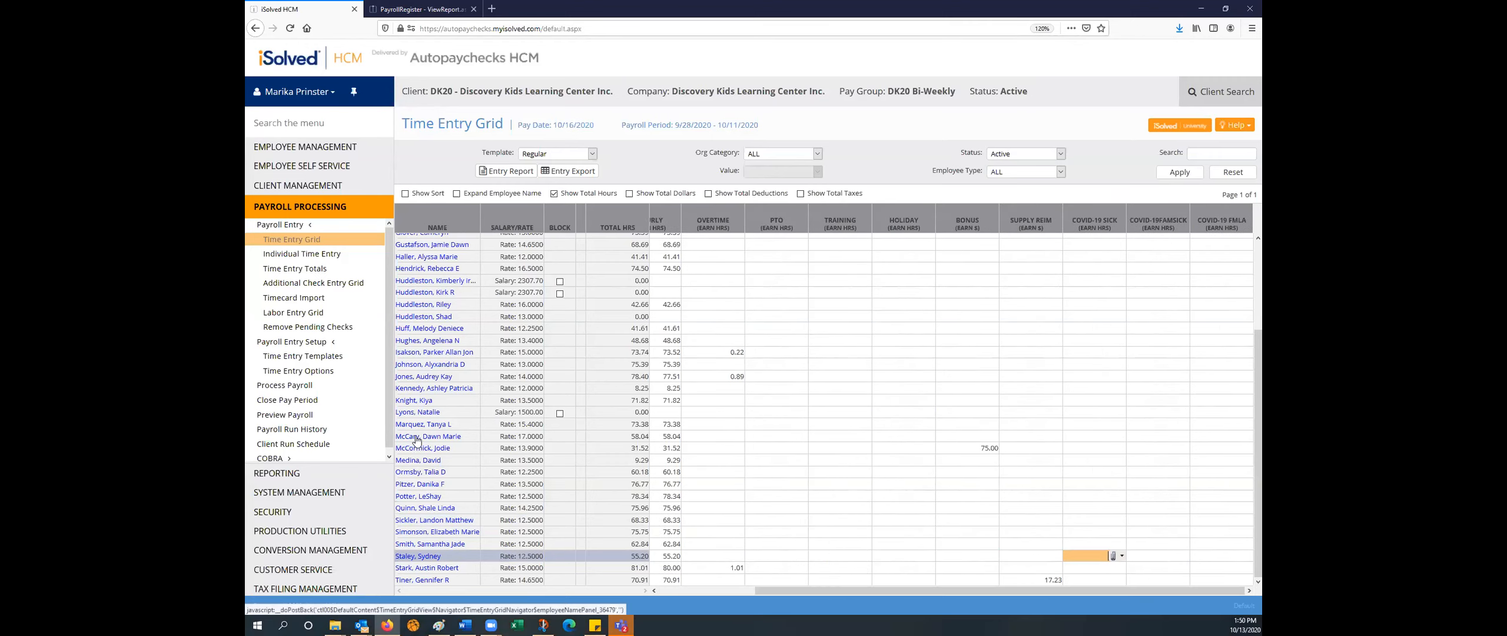
pyautogui.click(291, 240)
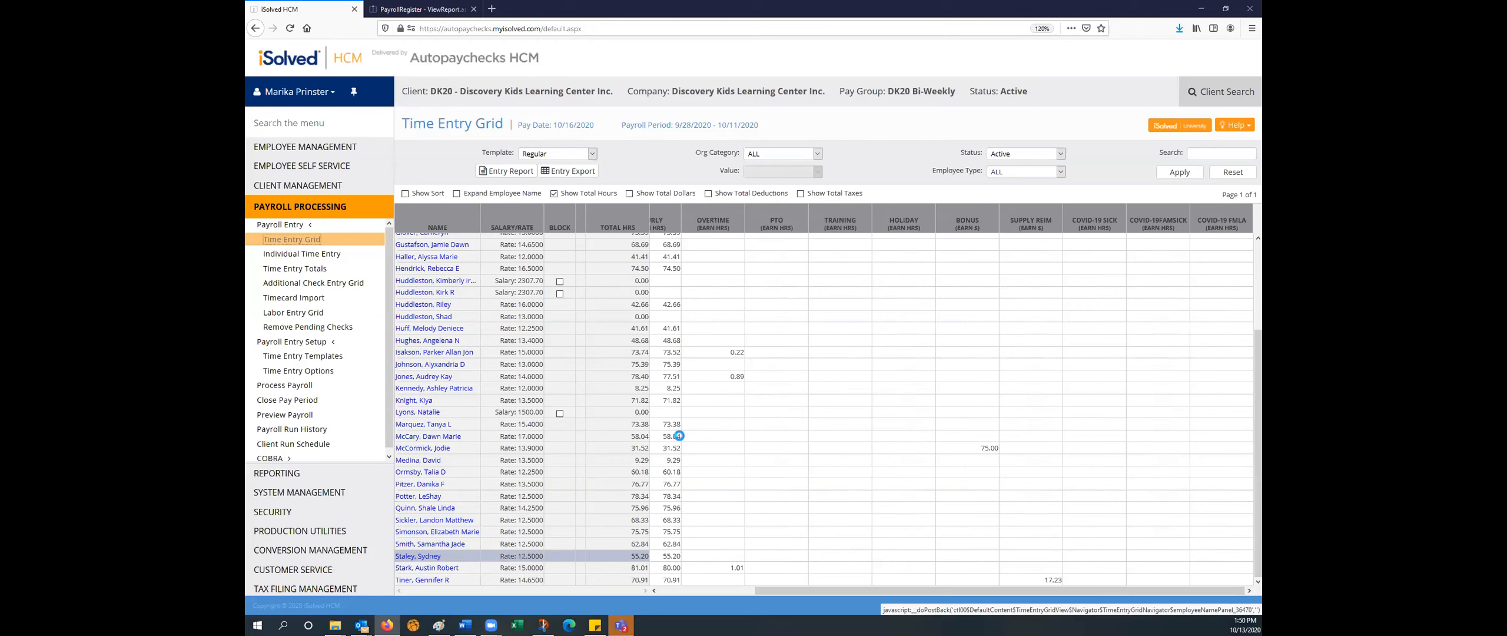
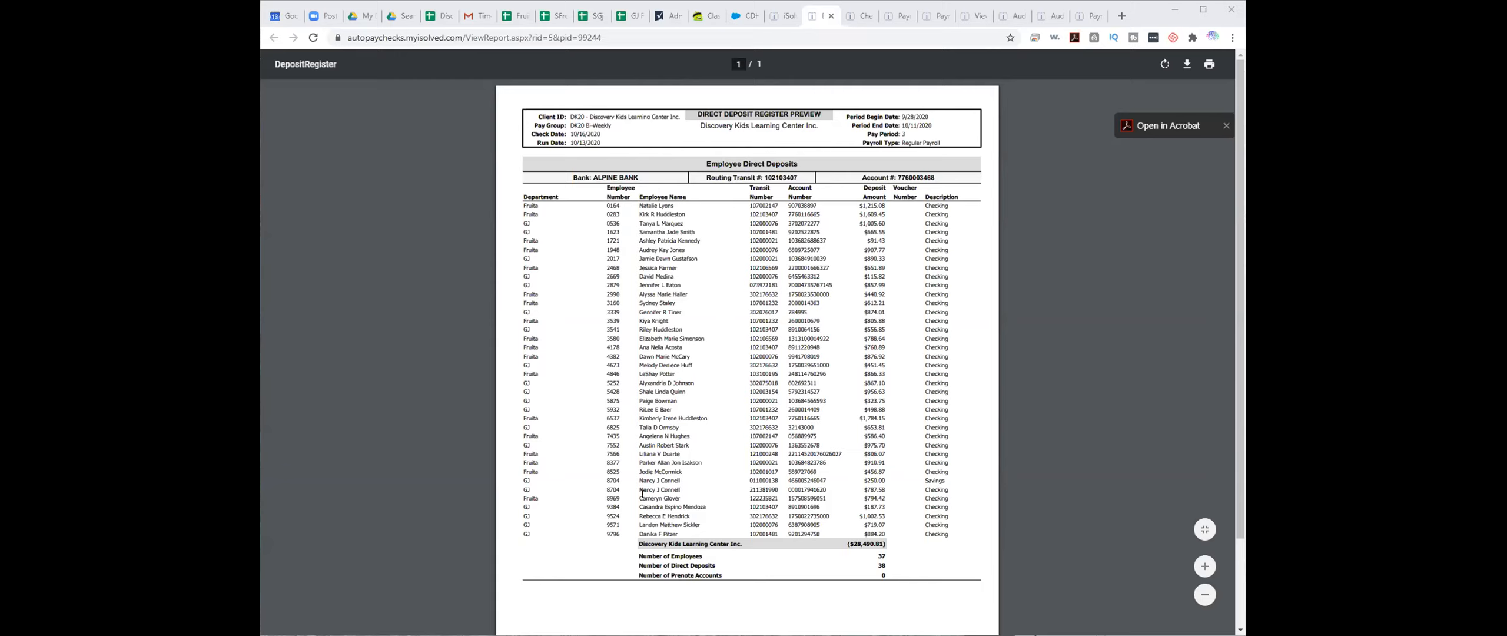
# Step: Review the Direct Deposit Register Preview from the employee deposits down to the totals and page footer
pyautogui.moveTo(728, 495); pyautogui.dragTo(730, 499)
pyautogui.click(730, 499)
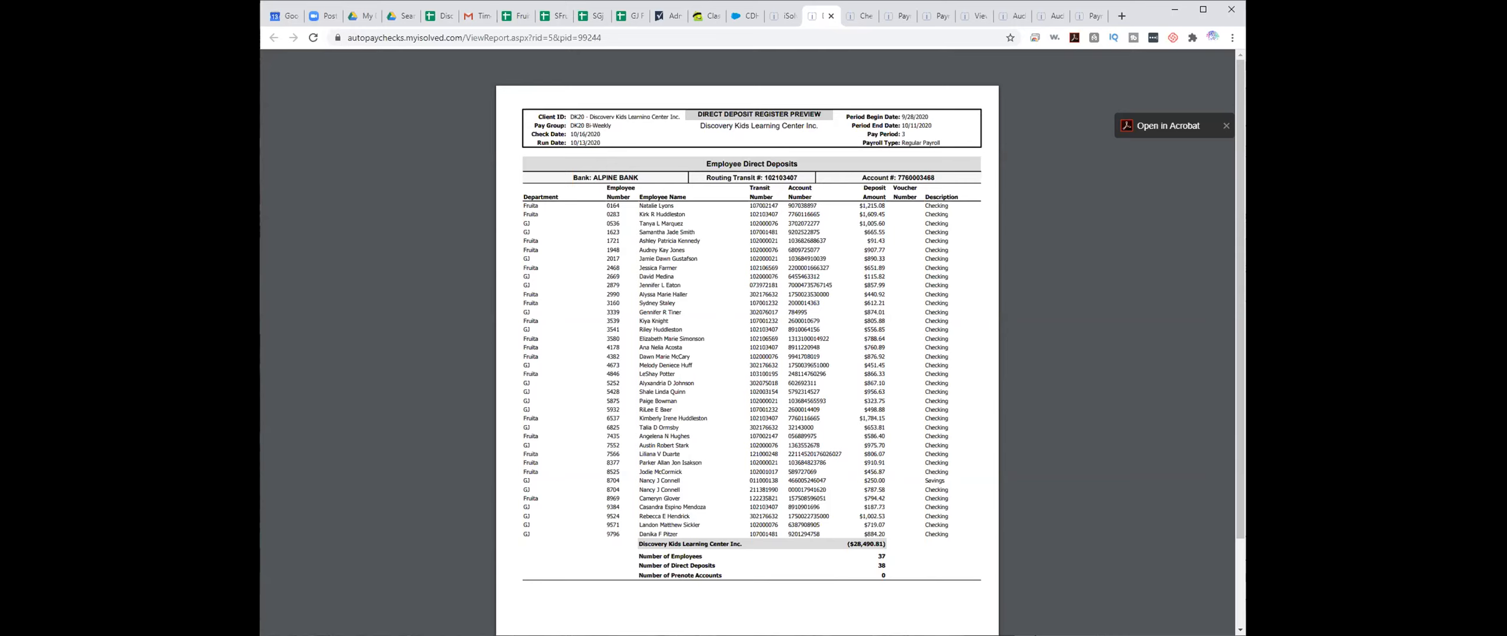
pyautogui.moveTo(1130, 466); pyautogui.dragTo(1135, 609)
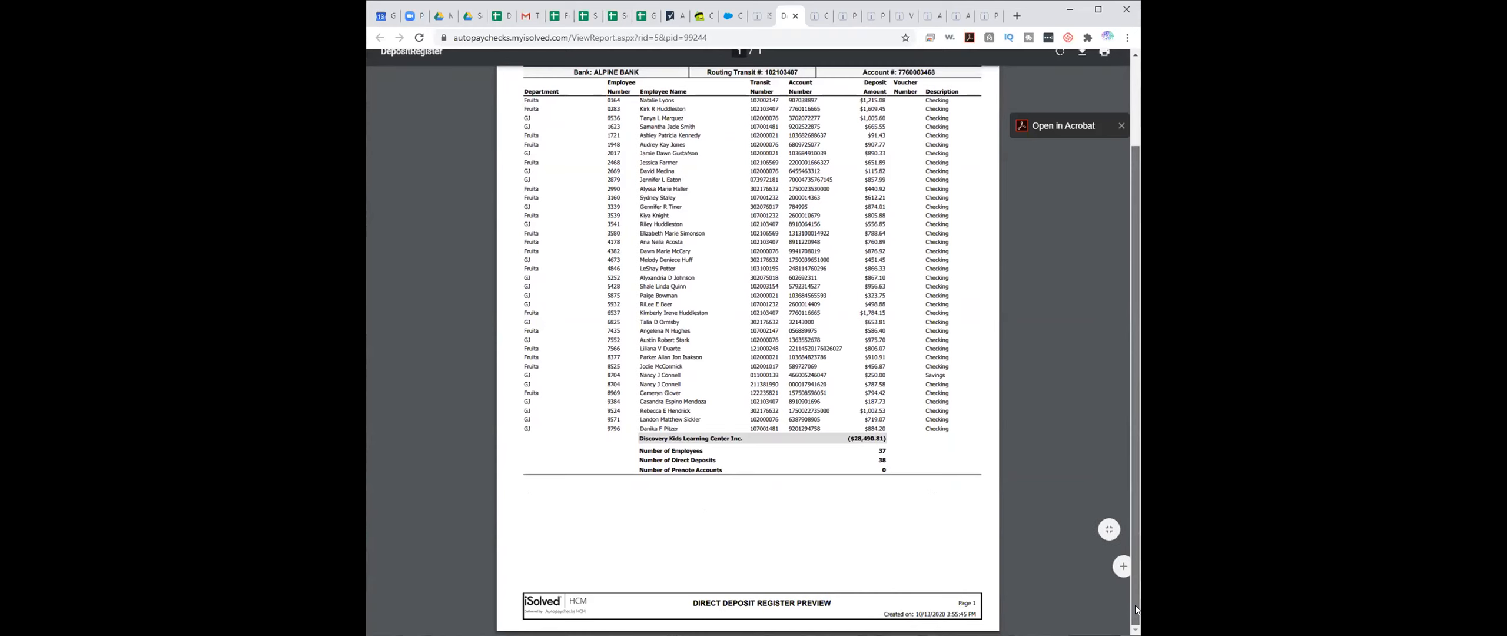
pyautogui.scroll(3, 1139, 558)
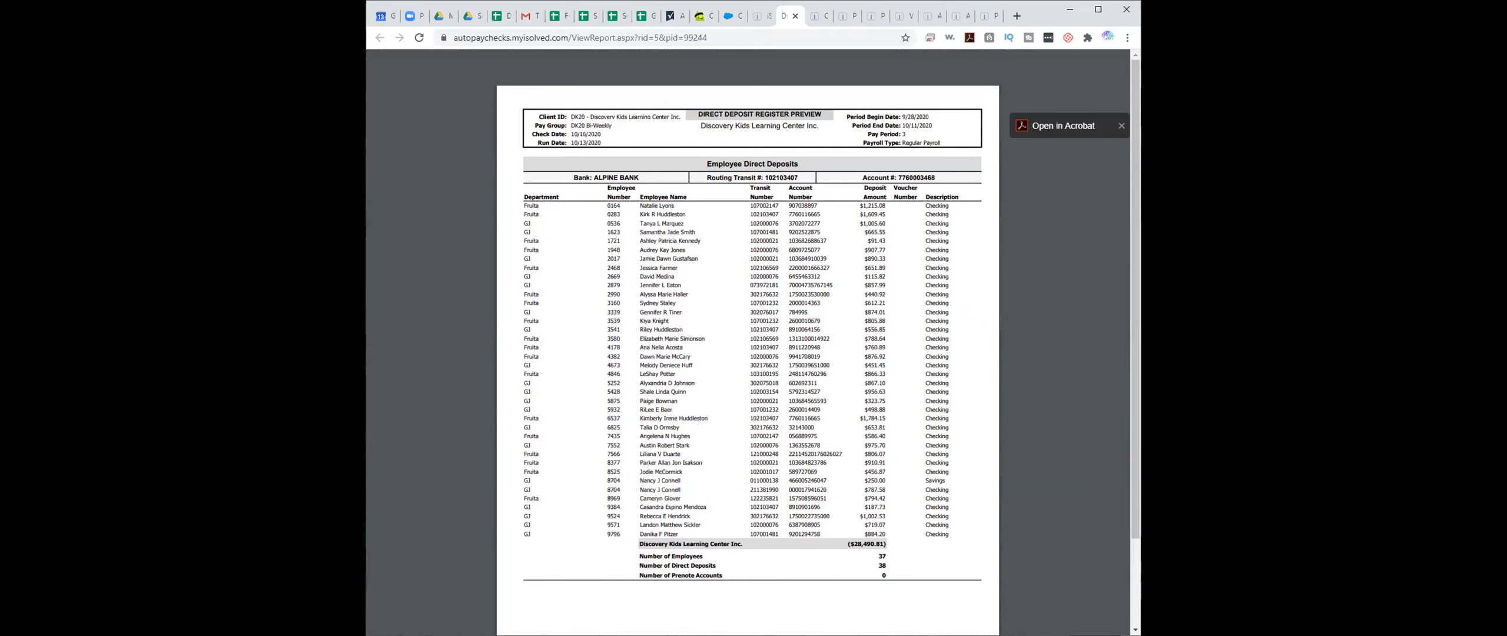
pyautogui.scroll(-3, 1086, 452)
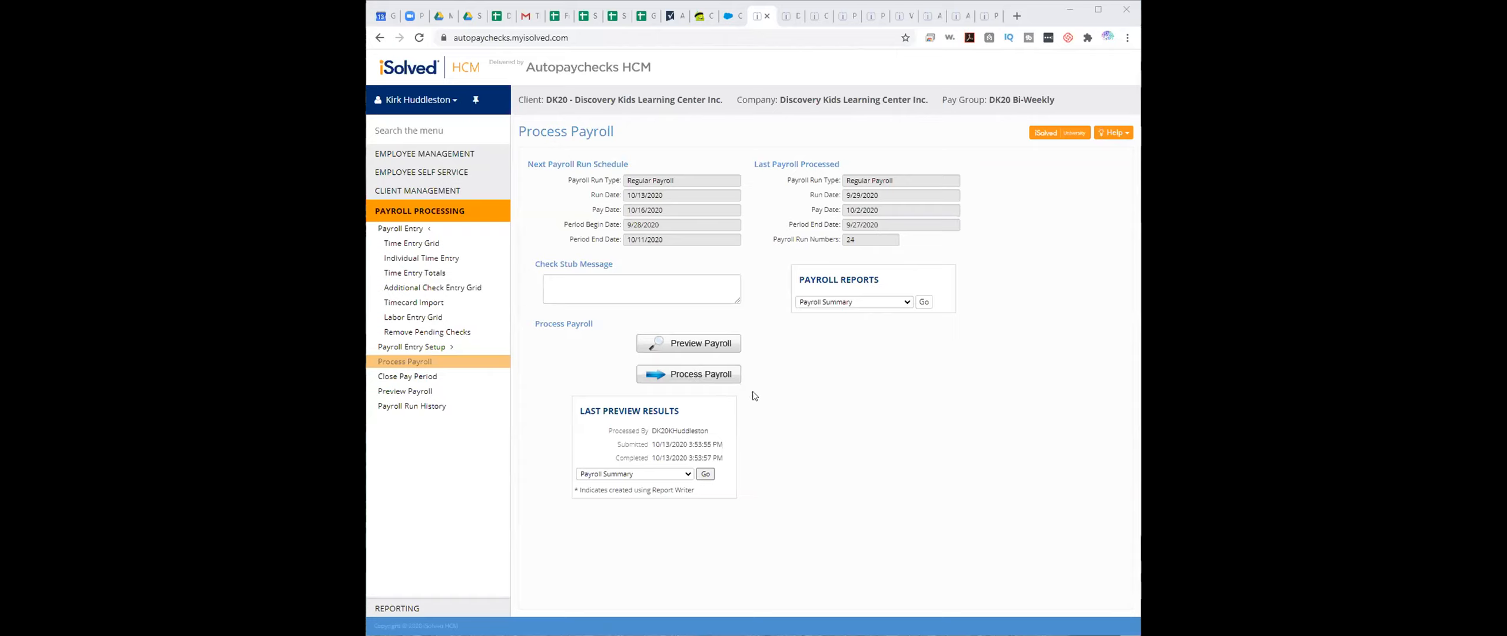
# Step: Process the regular payroll, acknowledging that all payroll reports have been reviewed and are complete and accurate
pyautogui.click(647, 377)
pyautogui.click(582, 307)
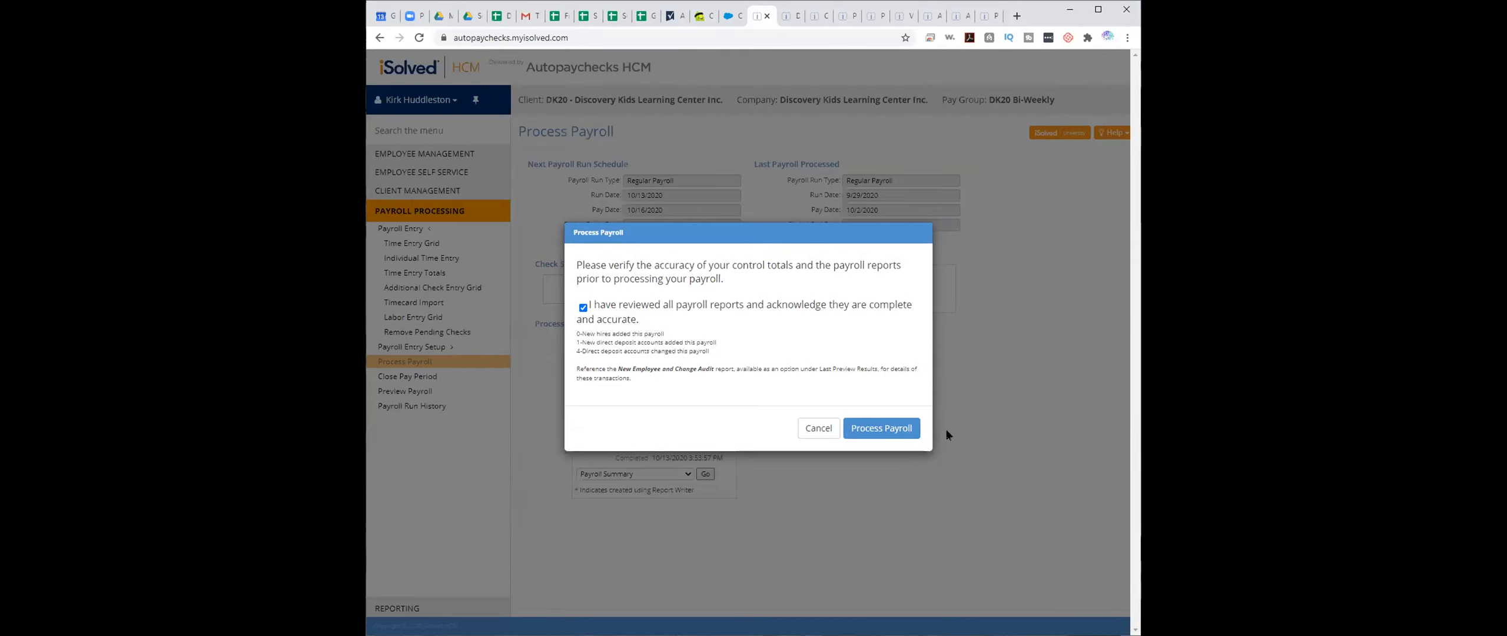
pyautogui.click(880, 420)
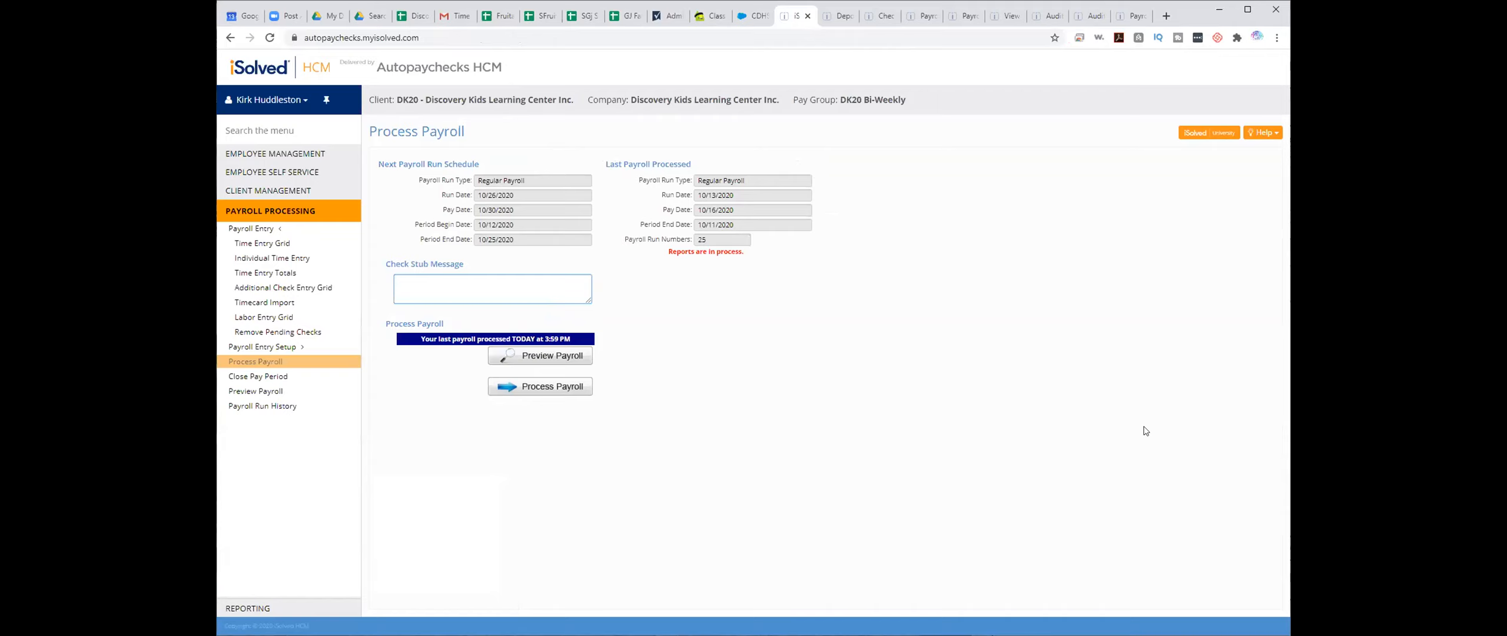
# Step: Open the Time Entry Grid for the next payroll period, 10/12/2020 - 10/25/2020
pyautogui.click(246, 245)
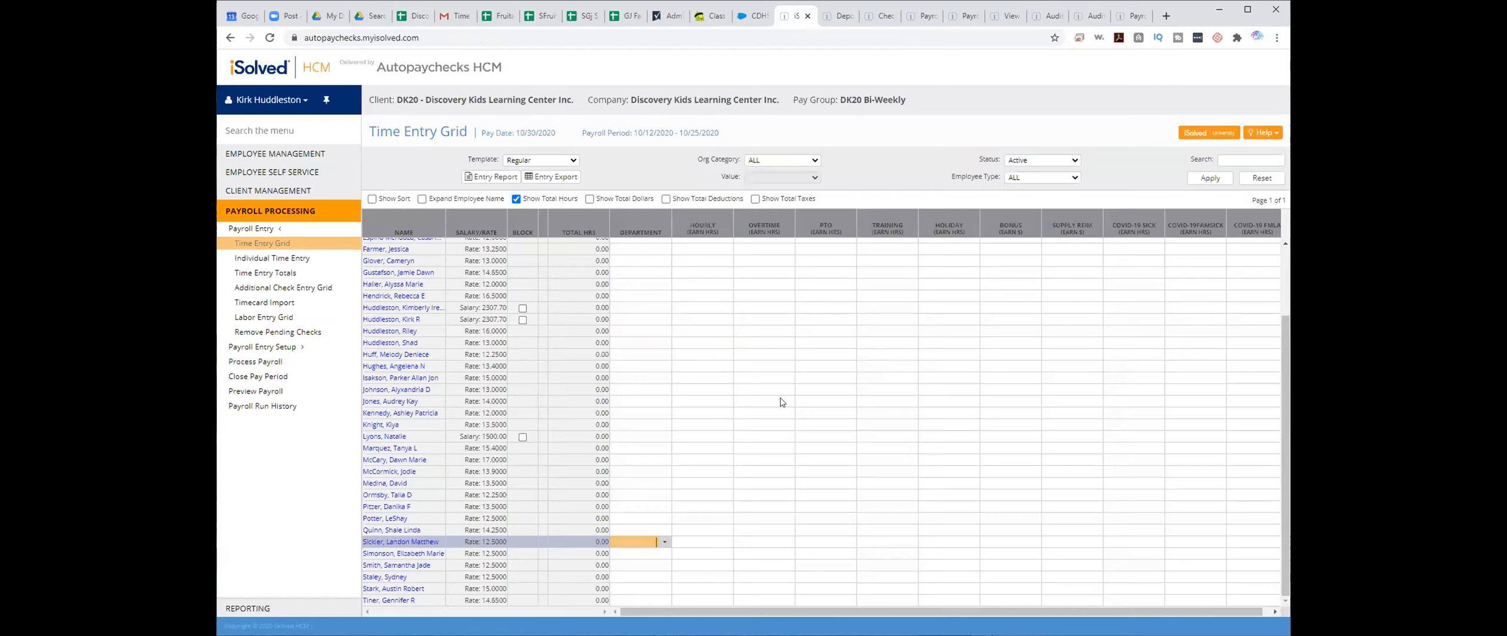
pyautogui.scroll(1, 838, 430)
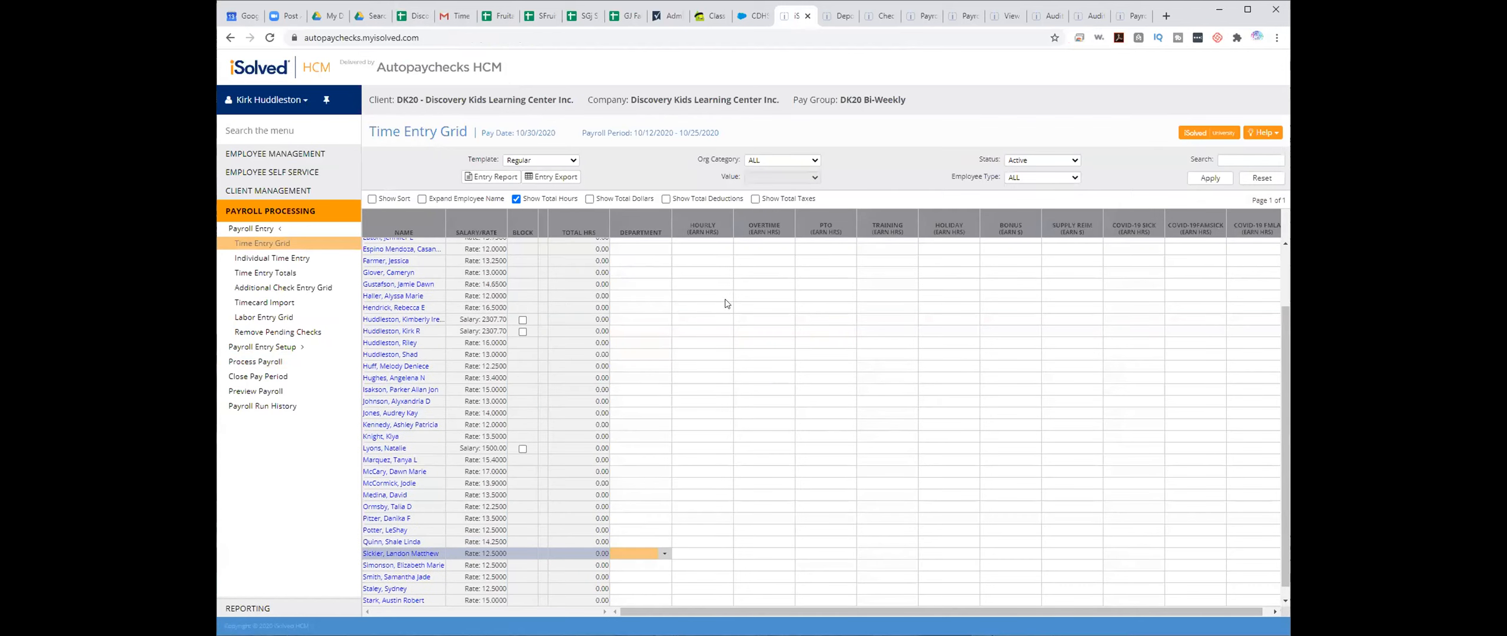
# Step: Compare the Key column in Copy of Employee_Time_Import_10.13.2020.xlsx with the employee's Identification Number in Procare
pyautogui.click(442, 16)
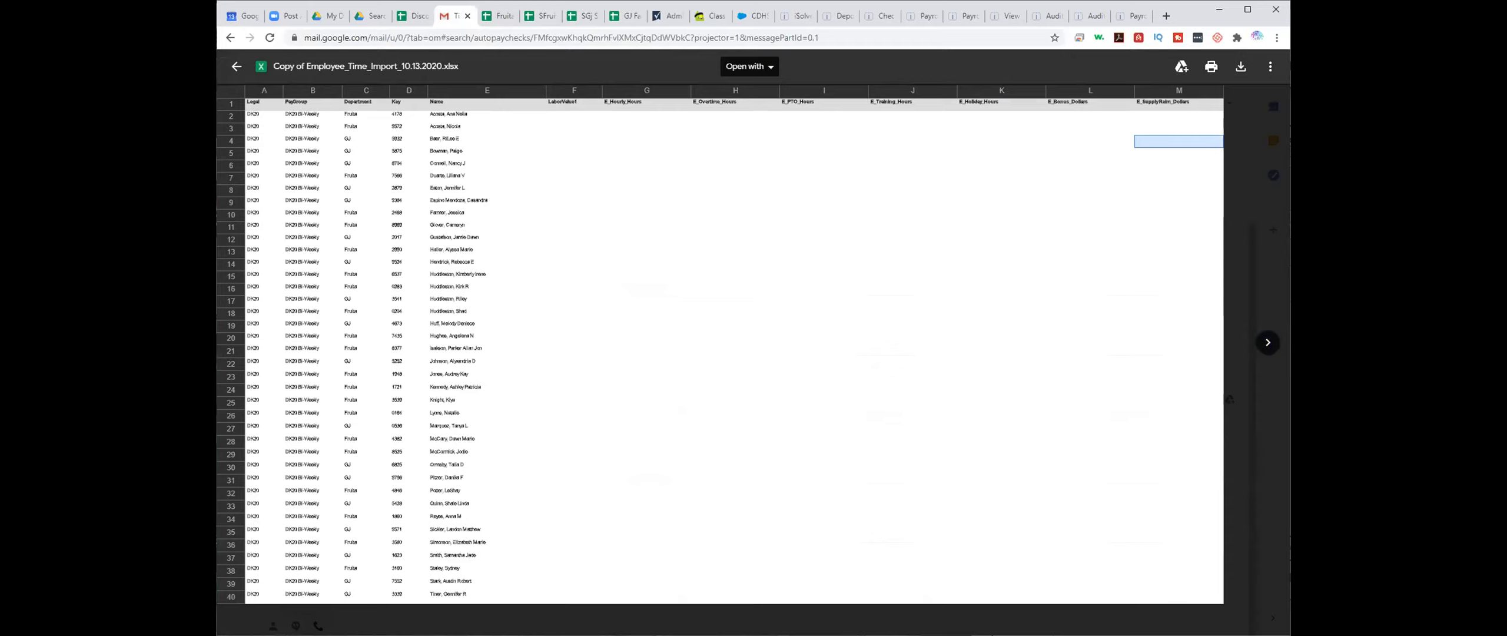
pyautogui.moveTo(1290, 304); pyautogui.dragTo(1457, 304)
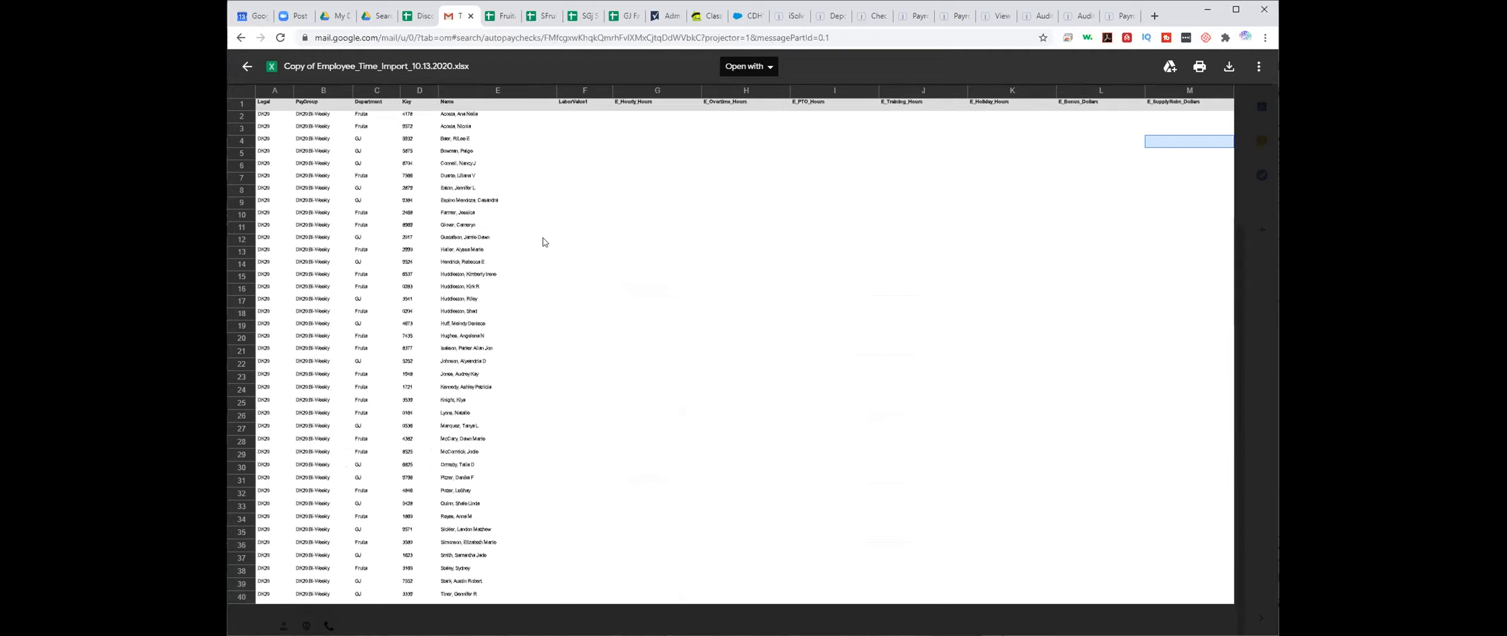
pyautogui.click(242, 154)
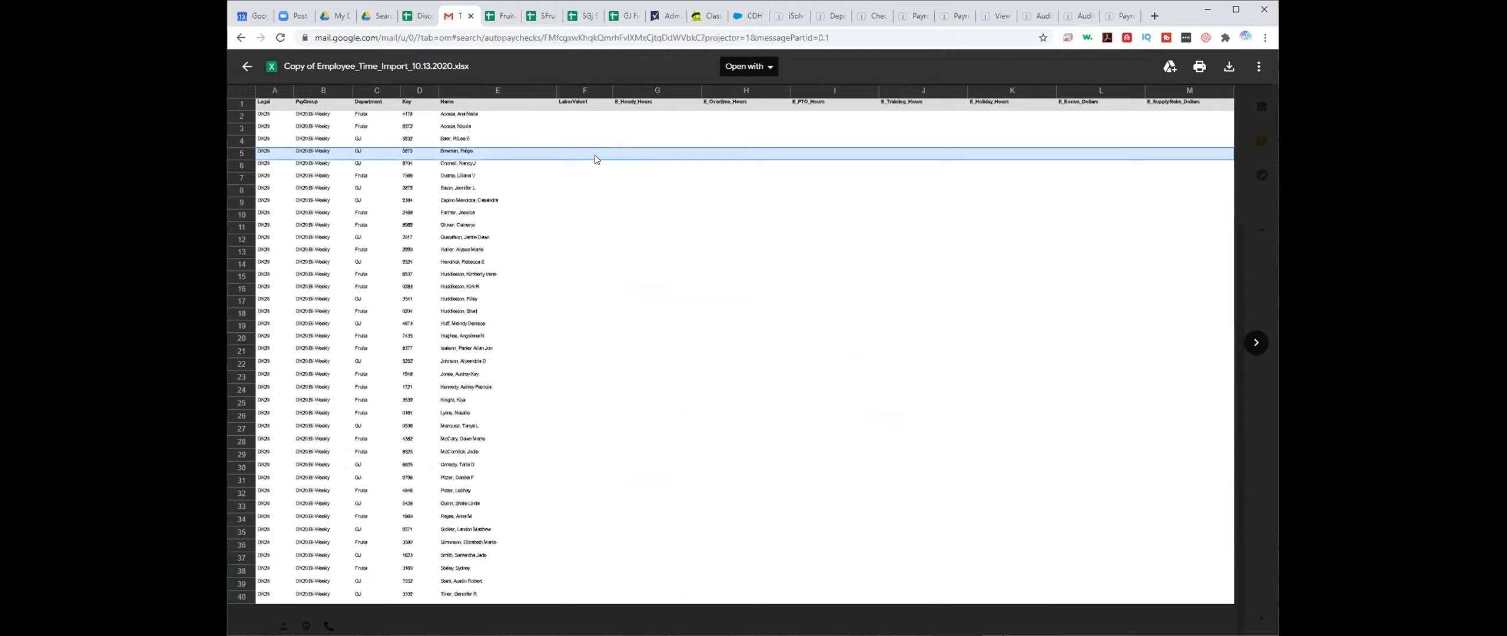
pyautogui.click(405, 156)
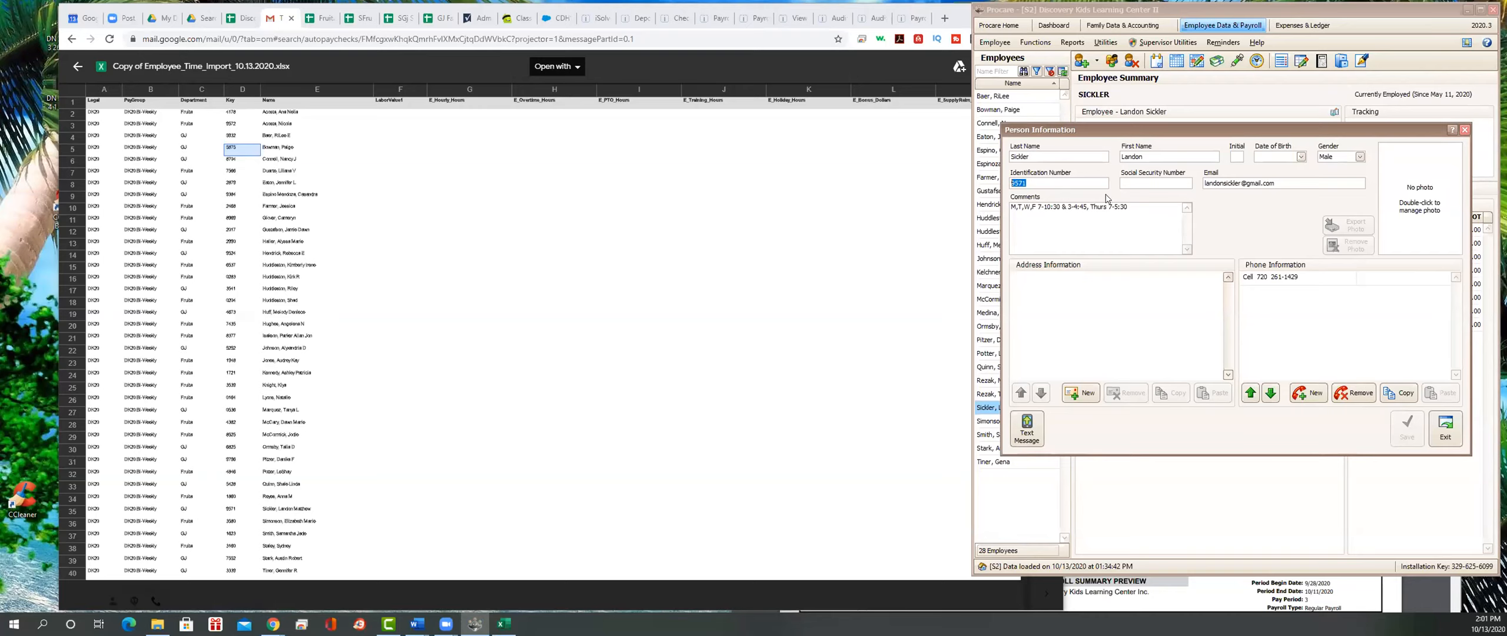
pyautogui.click(1088, 184)
# Step: Run the Employee Time Card Summary standard report in Procare for the last pay period, review it and close the viewer
pyautogui.doubleClick(1017, 183)
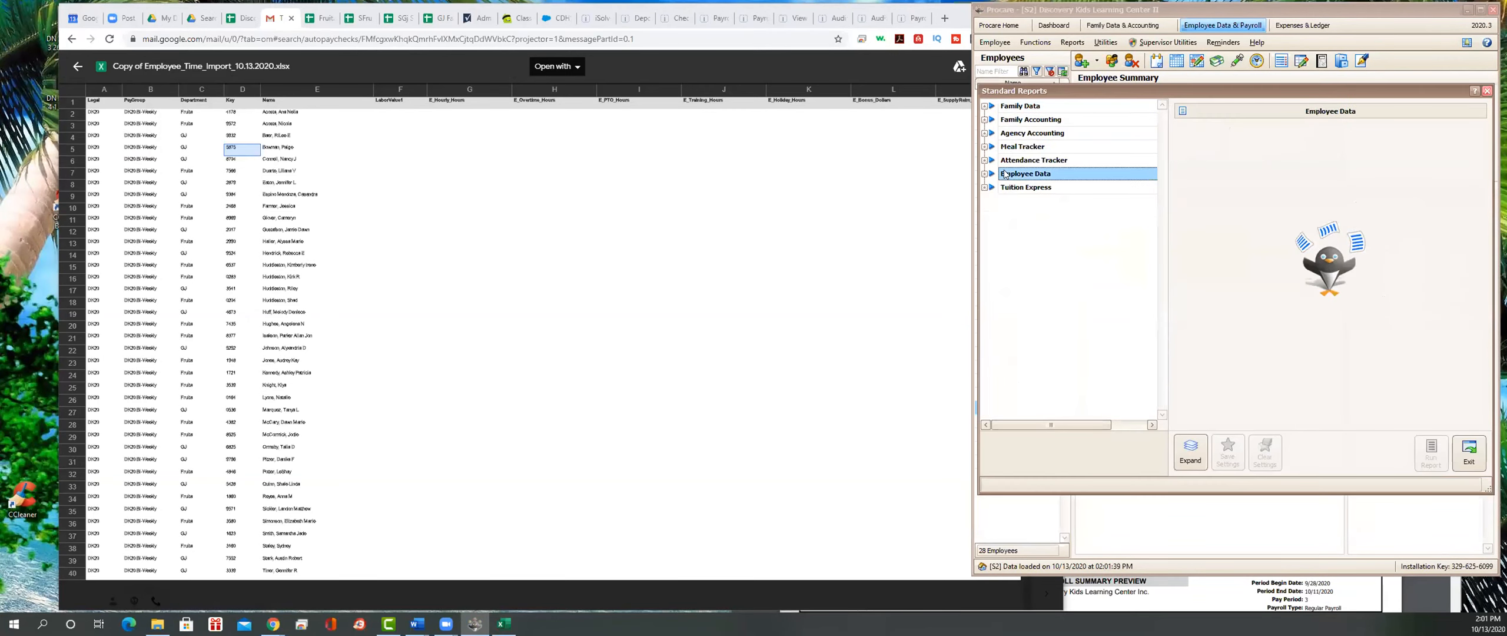
pyautogui.click(1042, 242)
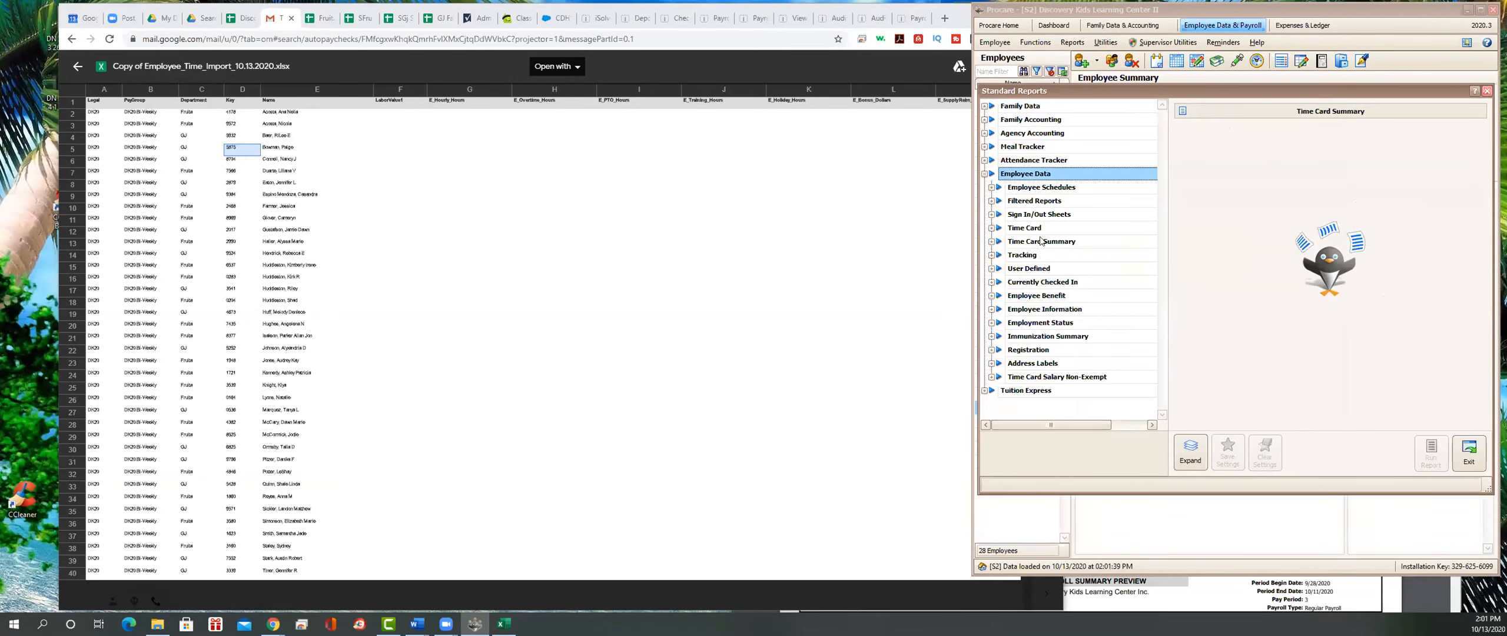
pyautogui.click(1107, 336)
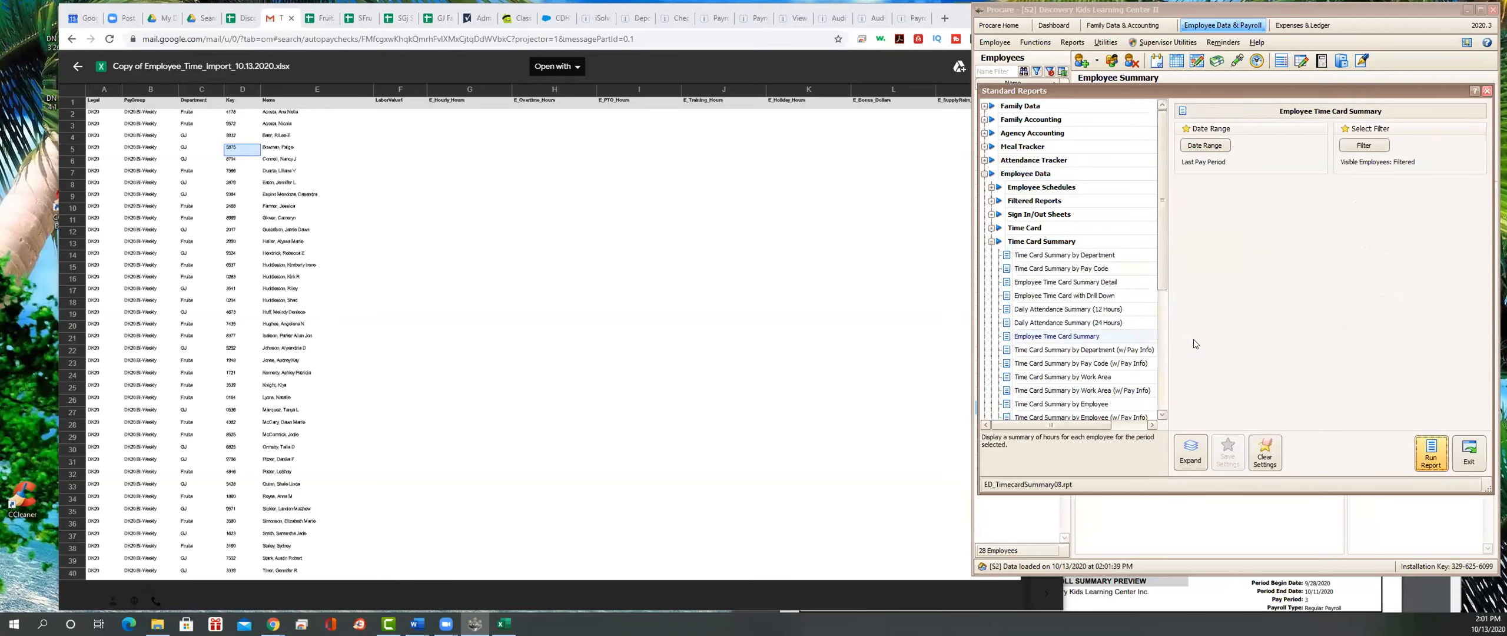
pyautogui.press('Return')
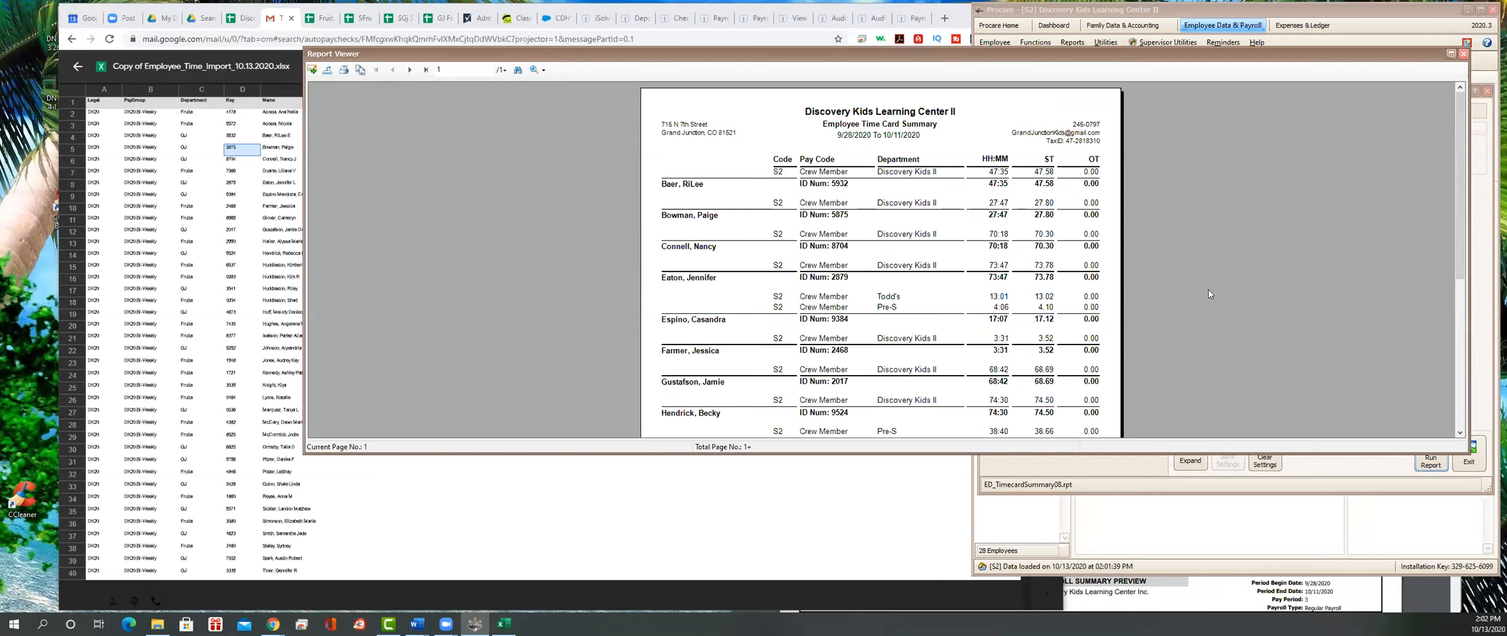
pyautogui.click(1463, 53)
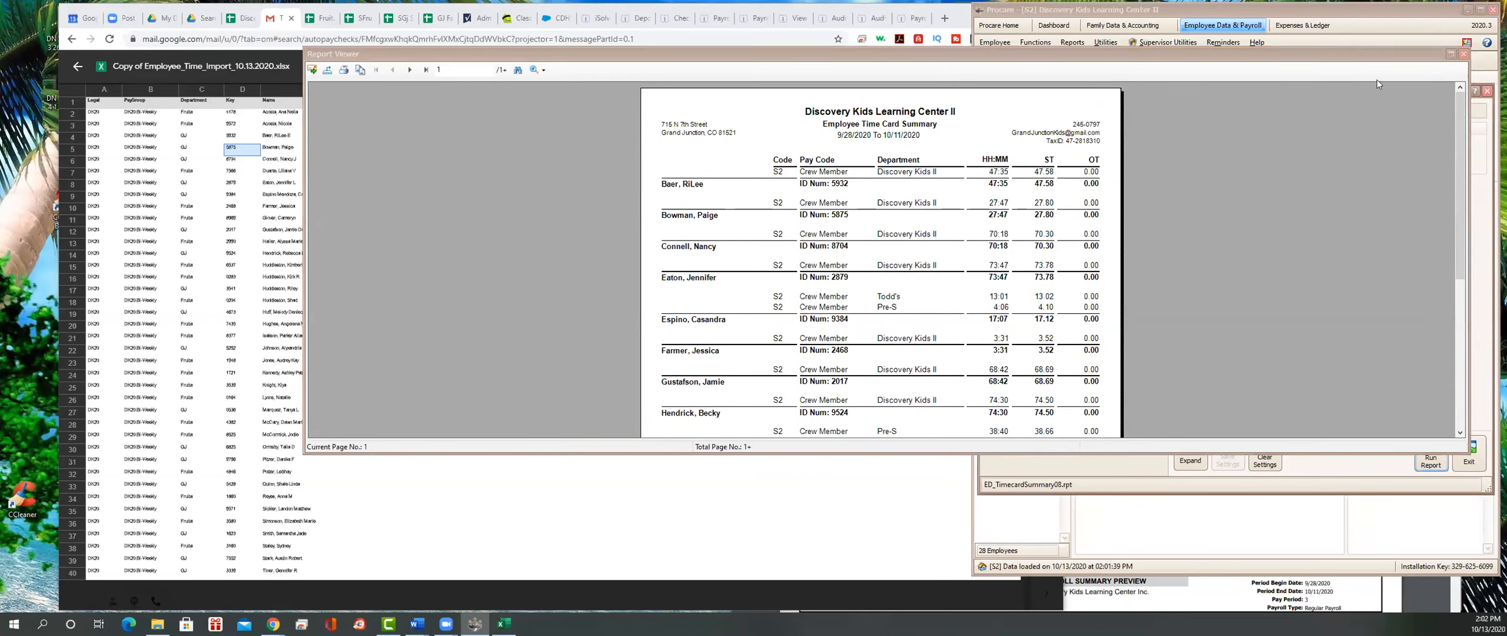